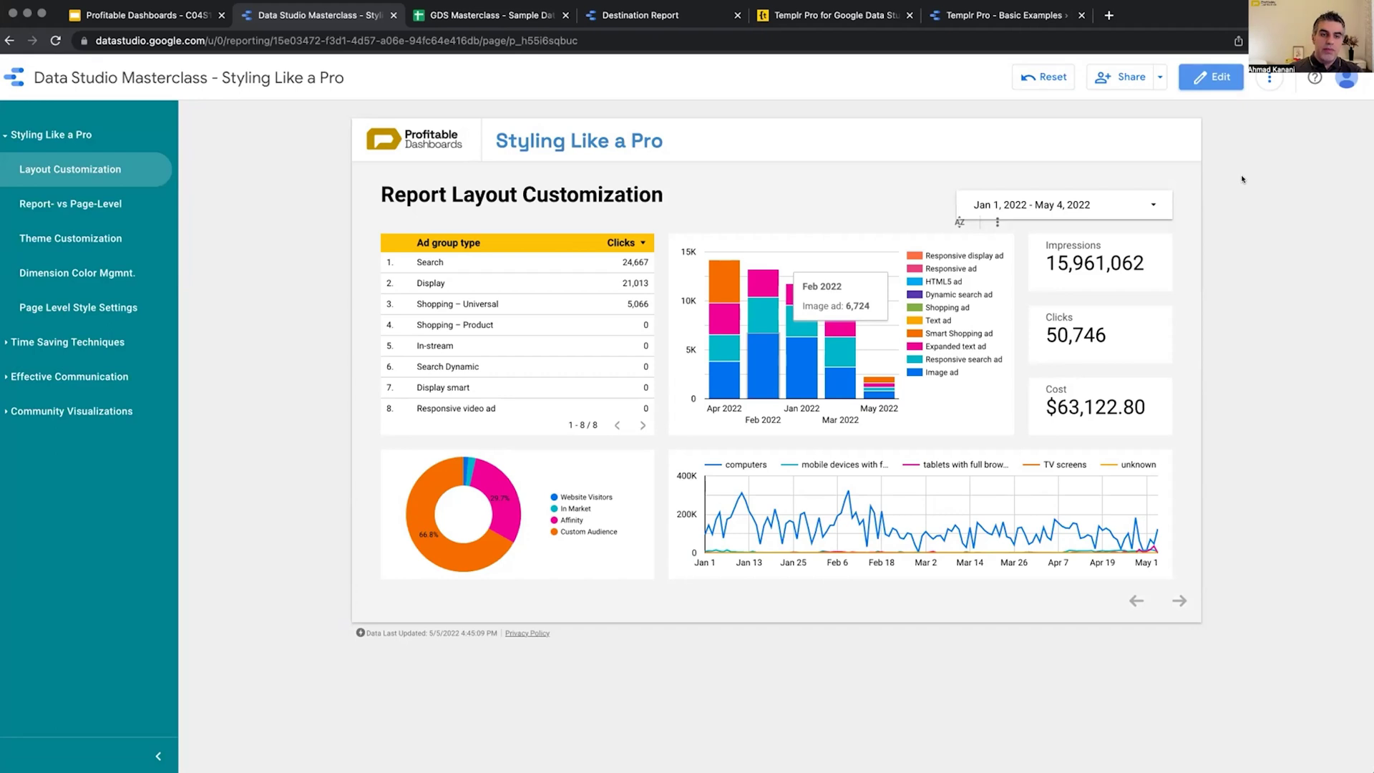
Put the Styling Like a Pro report into edit mode, glance at the Destination Report, and select the Impressions scorecard and the bar chart.
left_click(1223, 83)
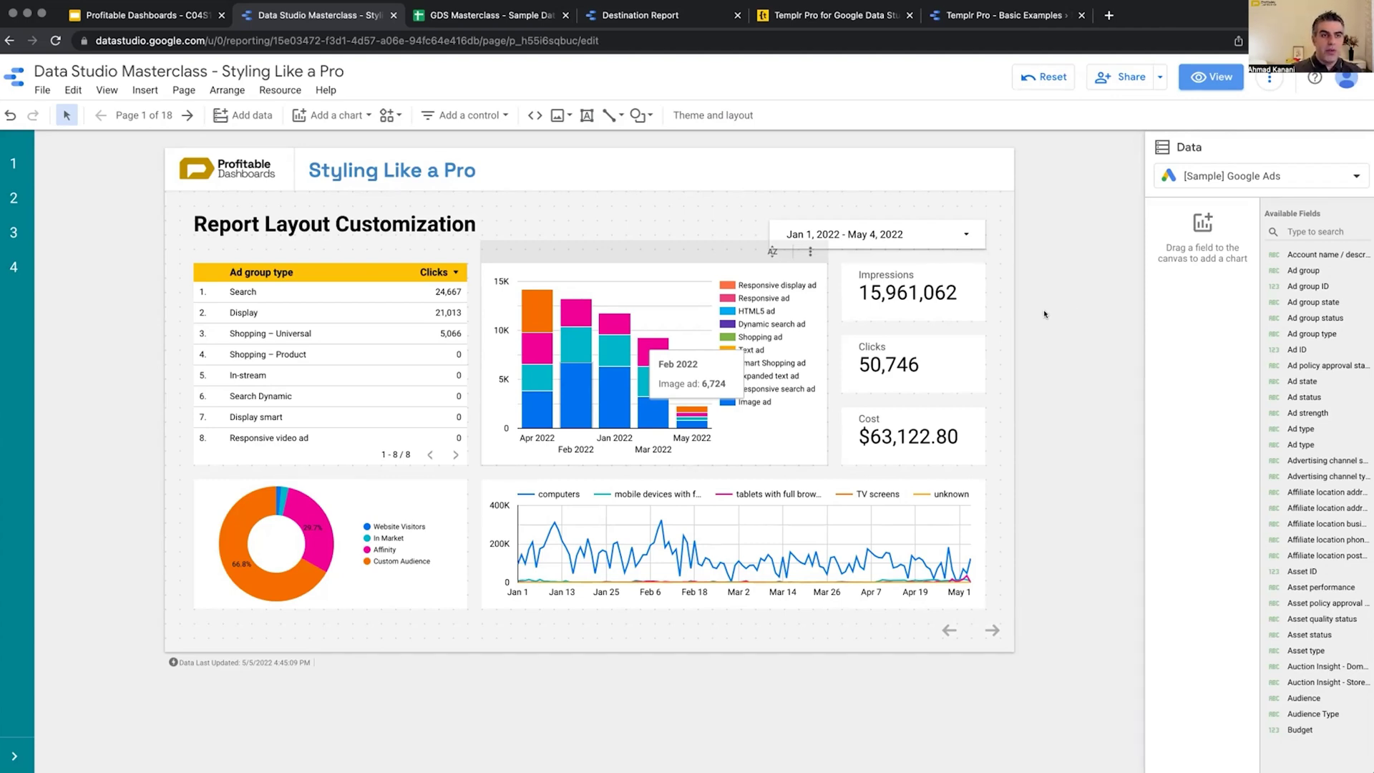
left_click(689, 23)
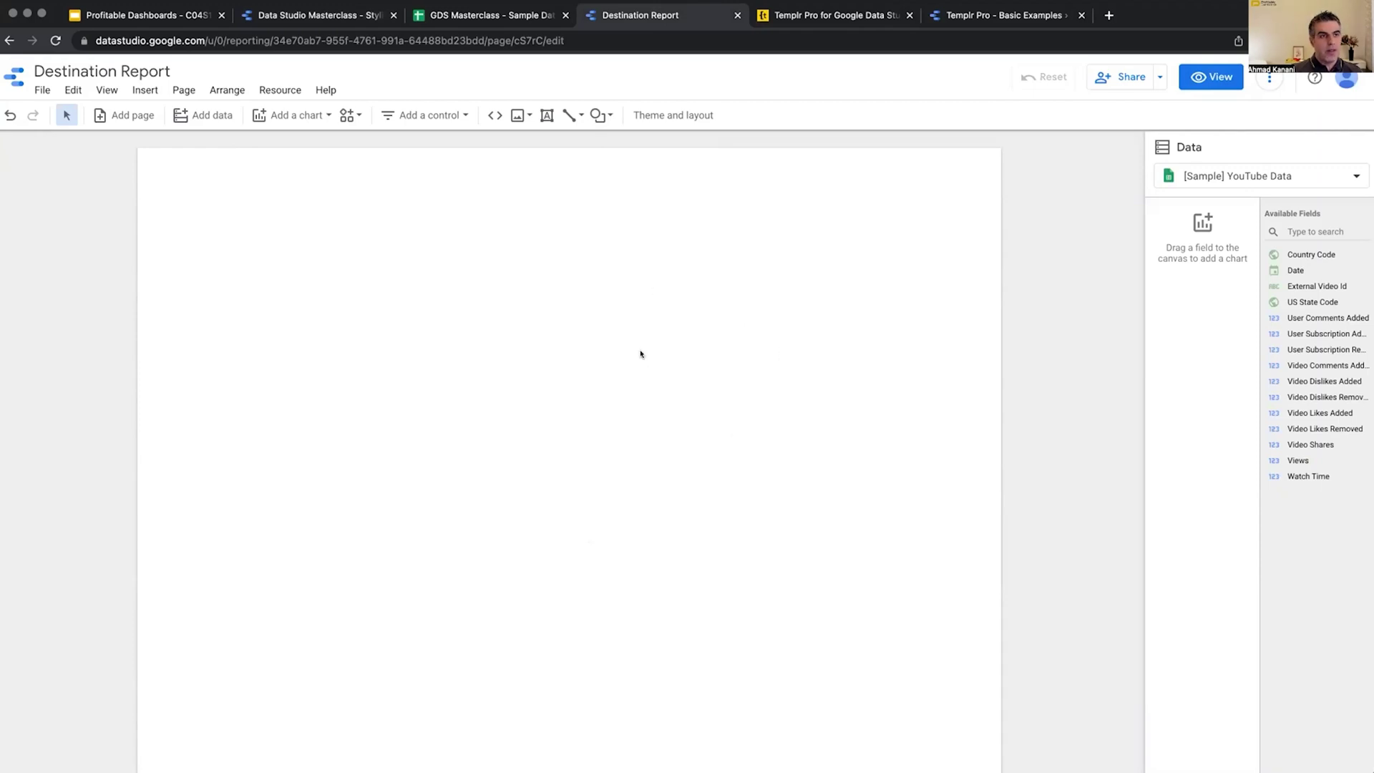
left_click(364, 24)
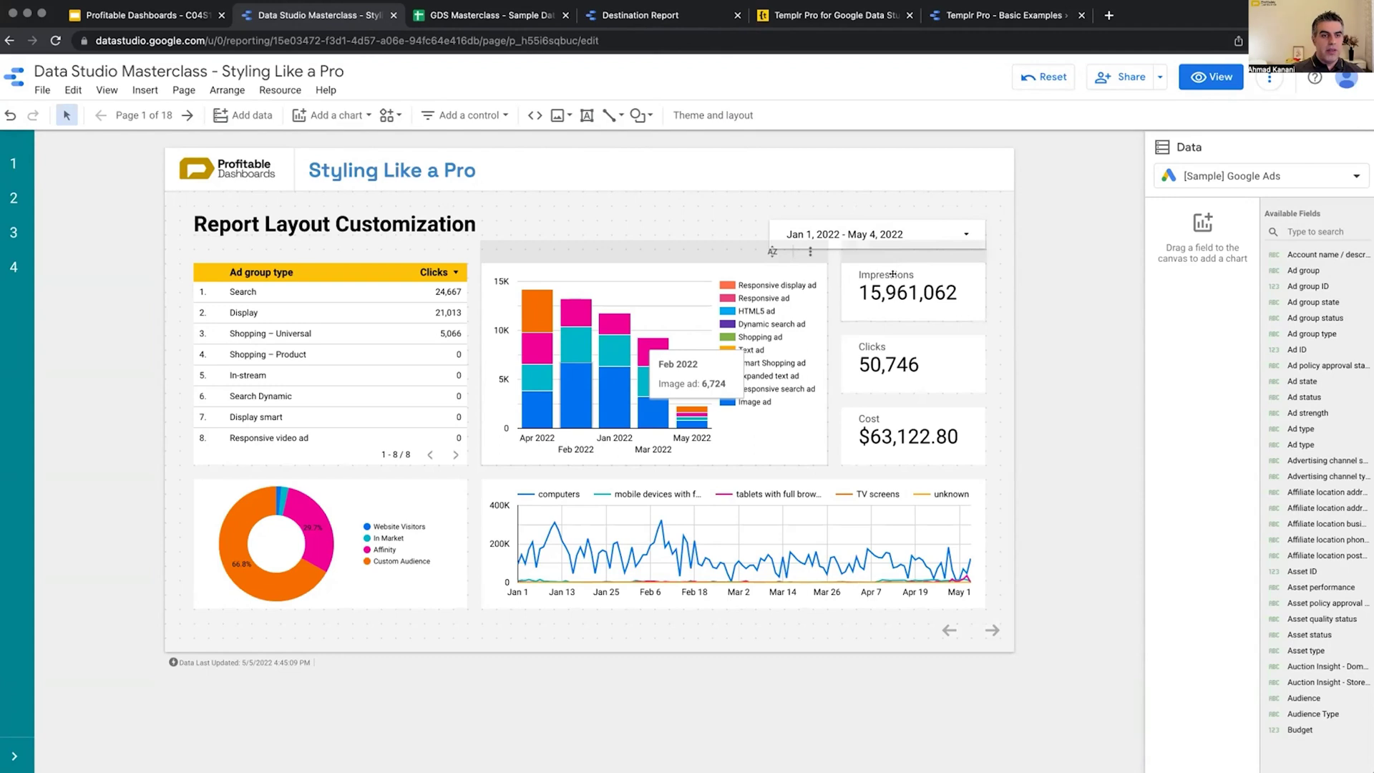
left_click(926, 258)
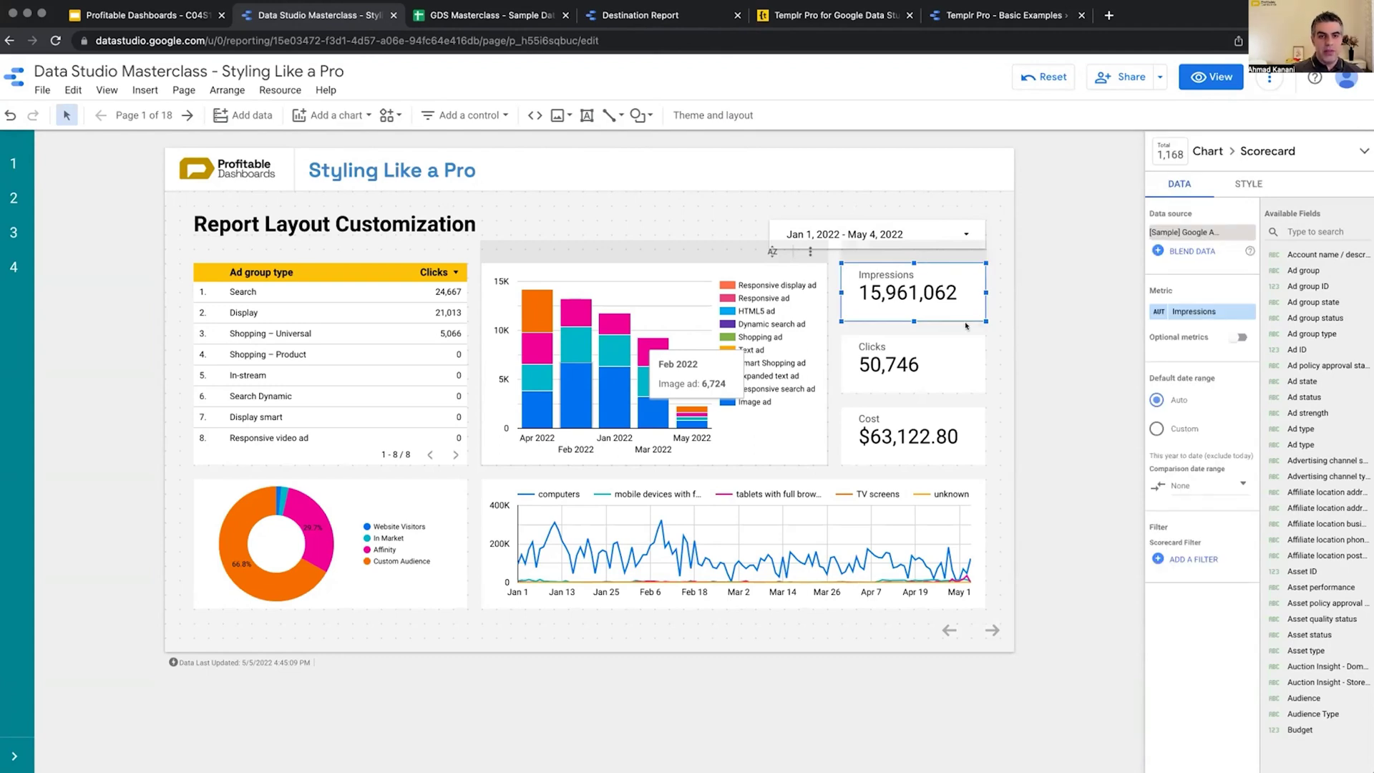
left_click(629, 386)
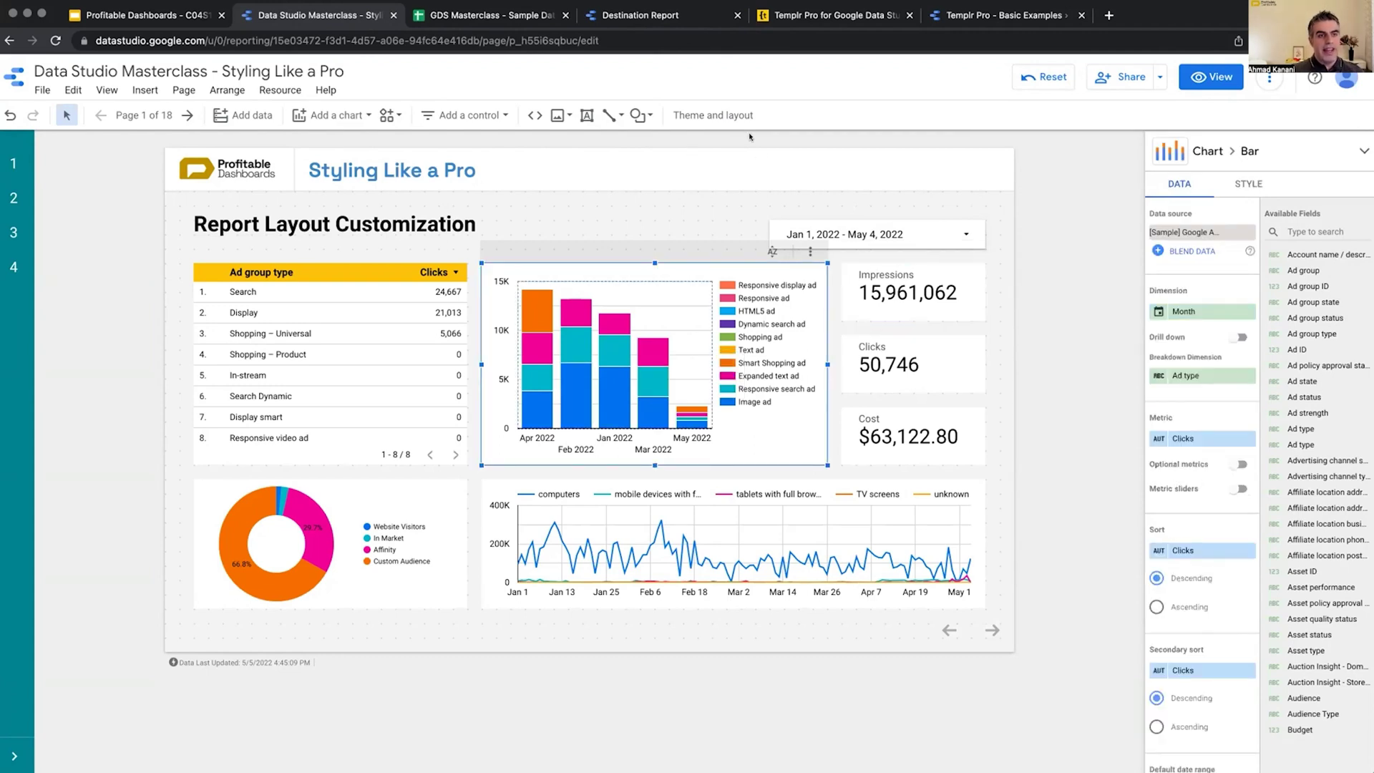
Open the report's theme and layout settings and review the layout options.
left_click(699, 122)
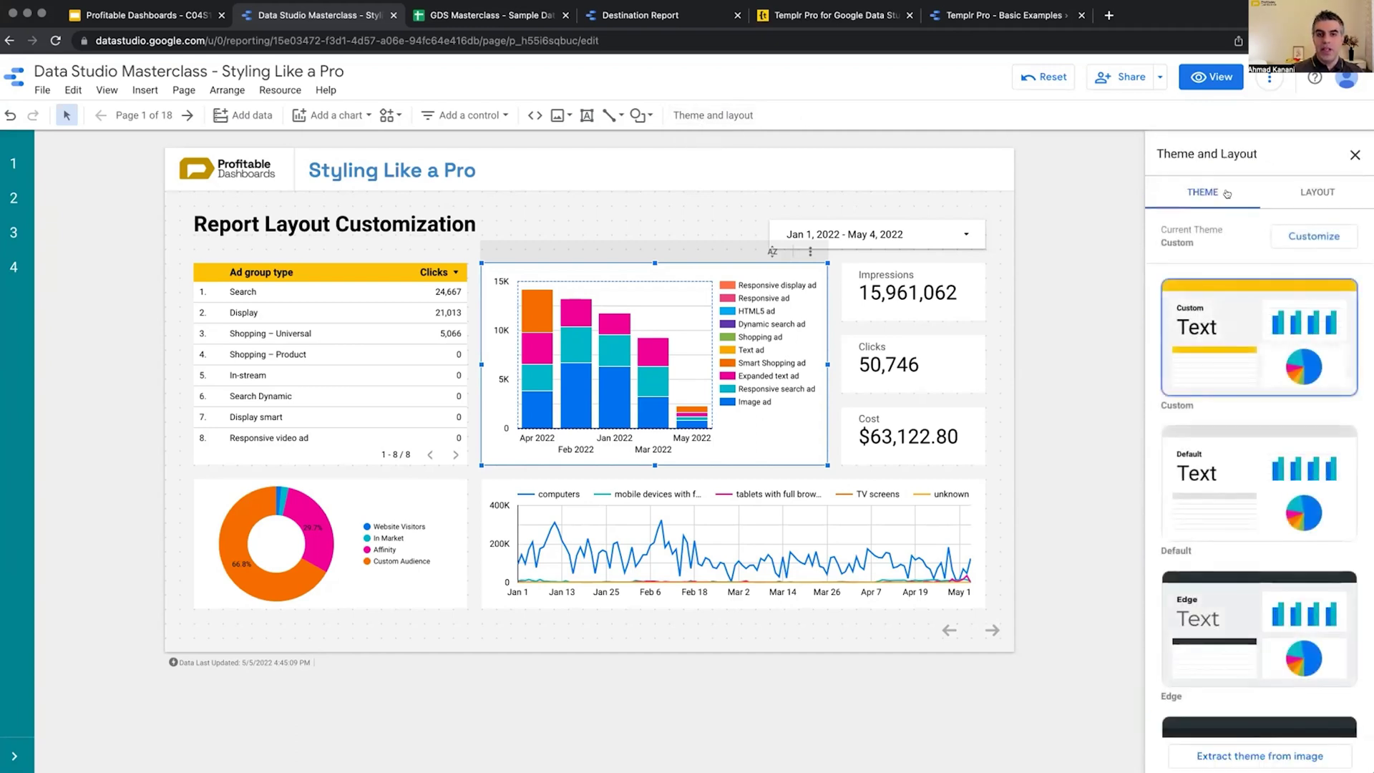
left_click(1307, 195)
left_click(1221, 195)
left_click(1325, 195)
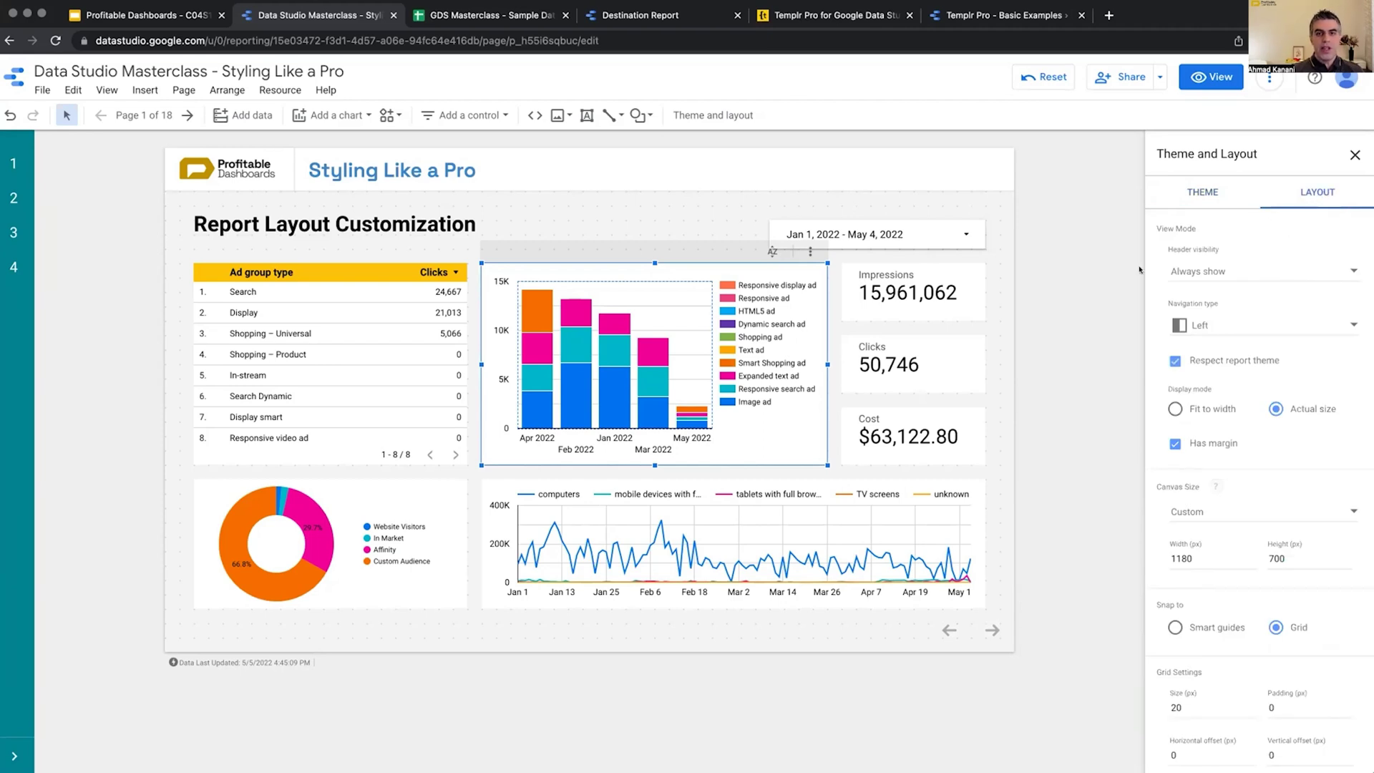
scroll(1191, 251, "down", 1)
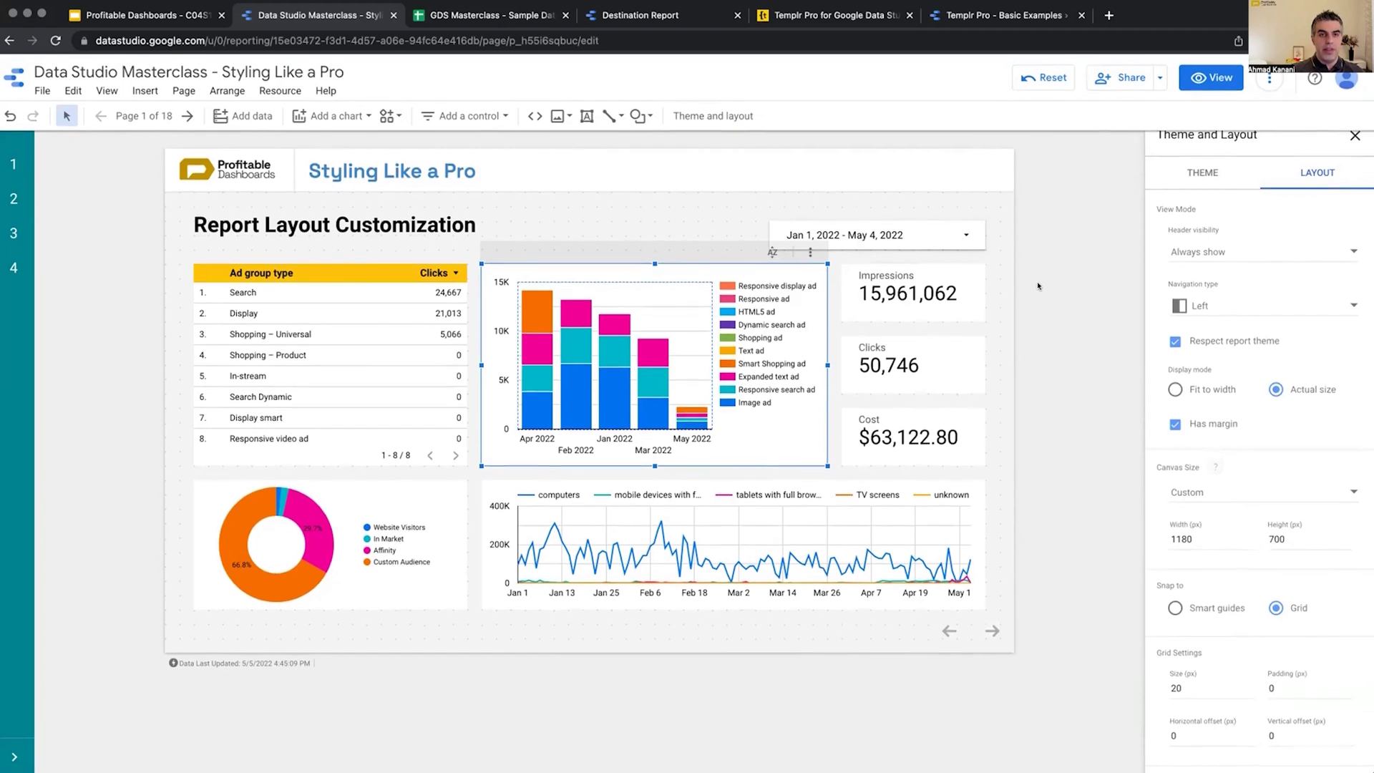
Preview the report in view mode to examine its header, checking the layout settings between the previews.
left_click(1209, 78)
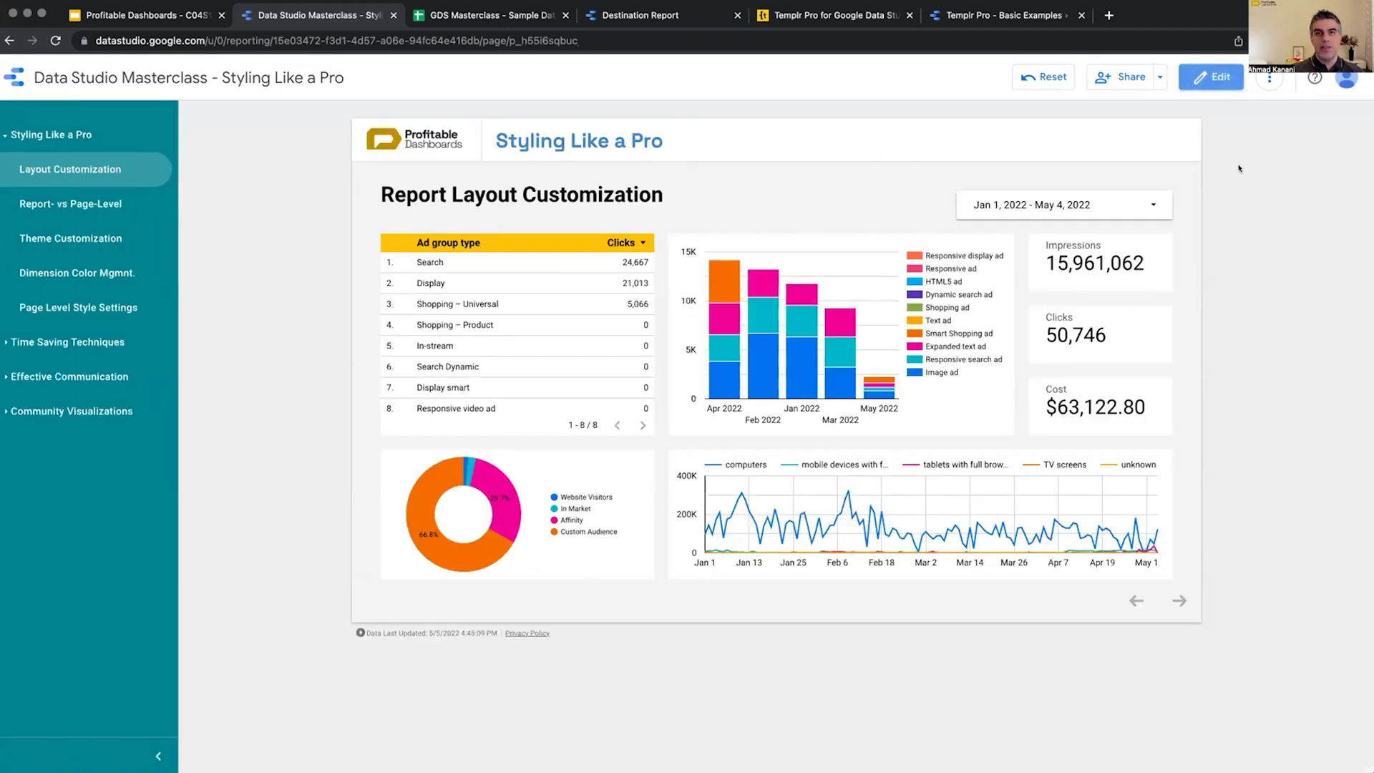
left_click(1209, 77)
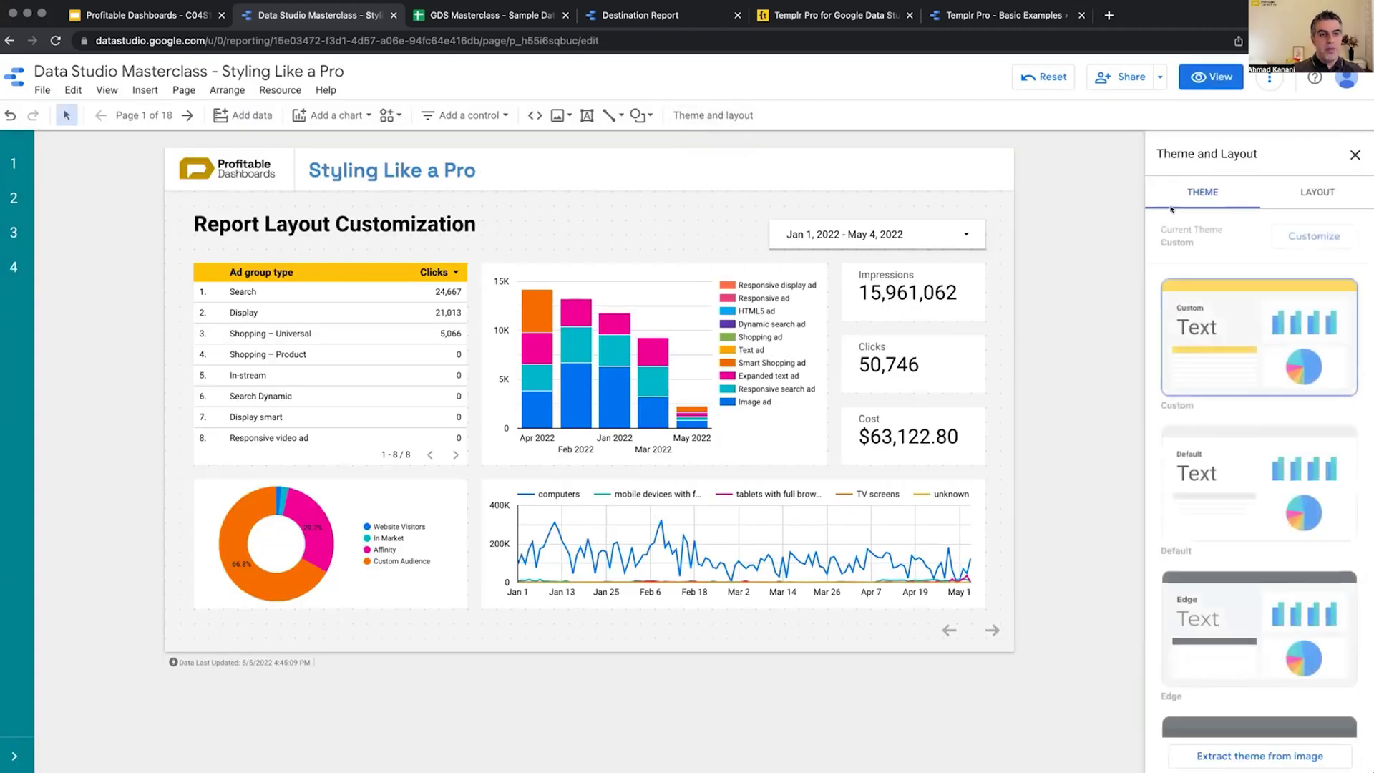
left_click(1319, 194)
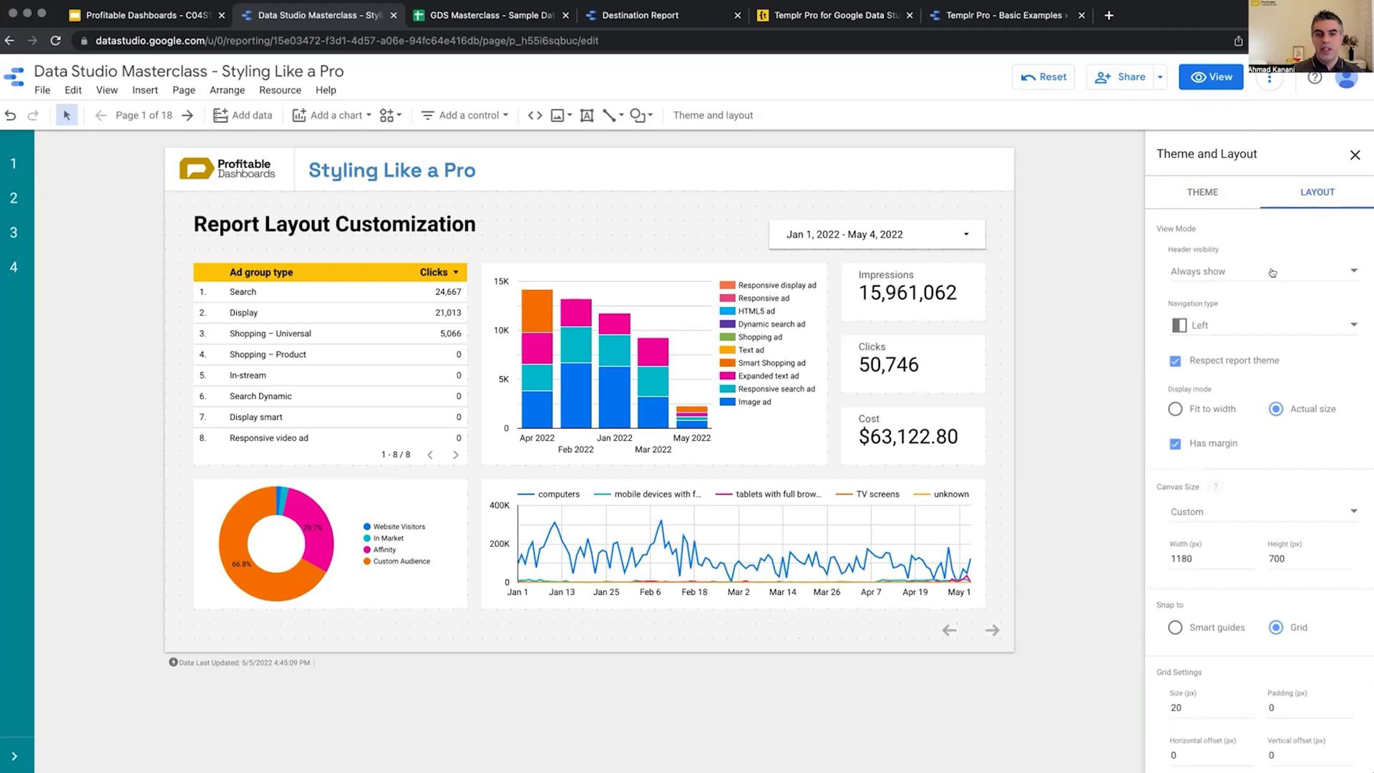
left_click(1212, 77)
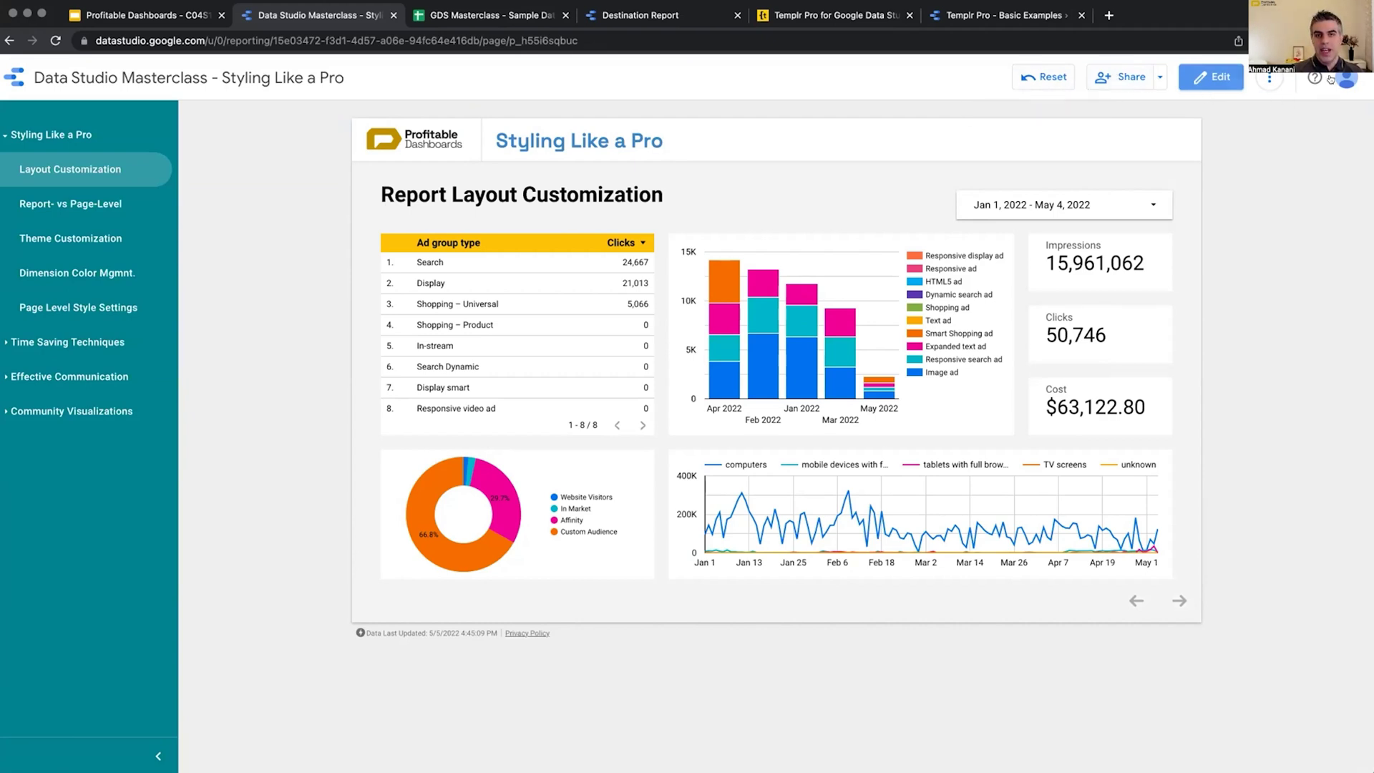
Set the report's header visibility to Auto hide and preview it in view mode.
left_click(1214, 79)
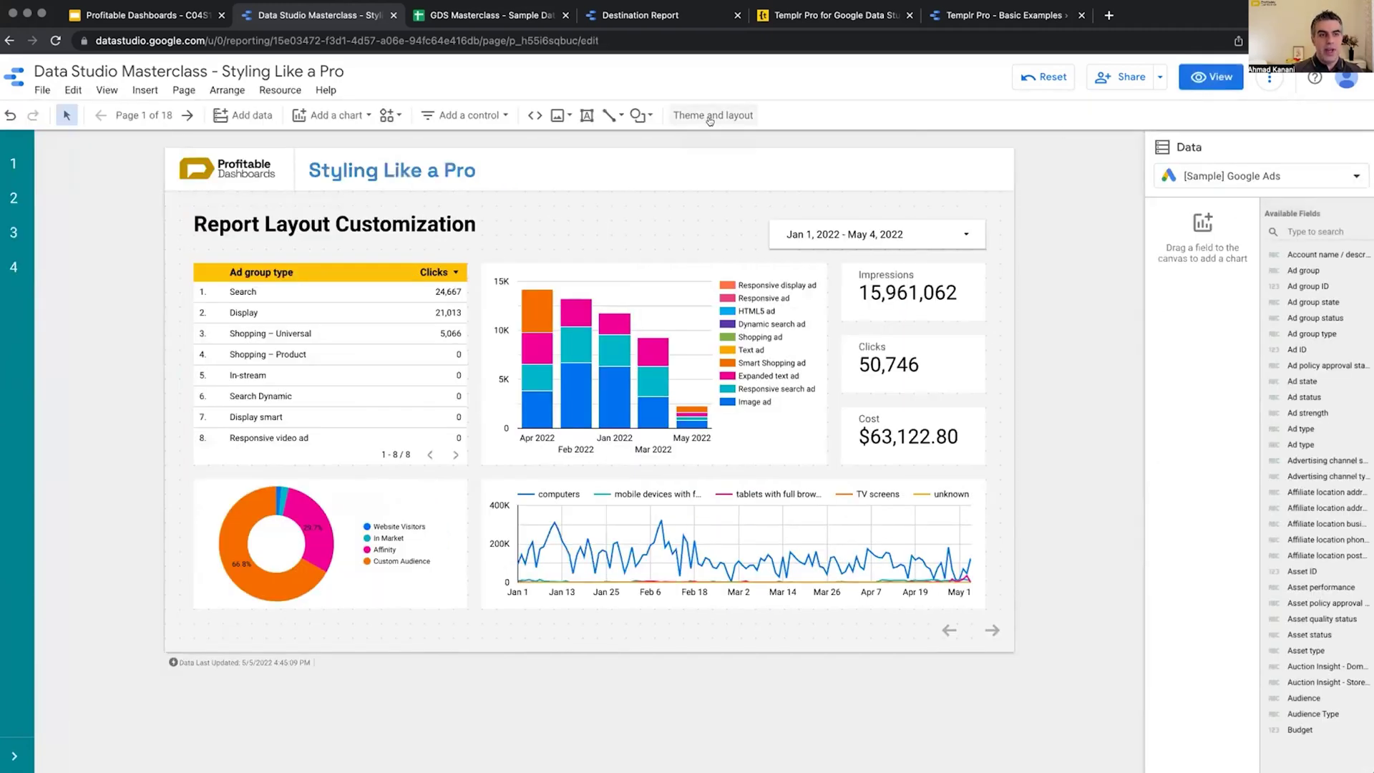
left_click(712, 116)
left_click(1313, 192)
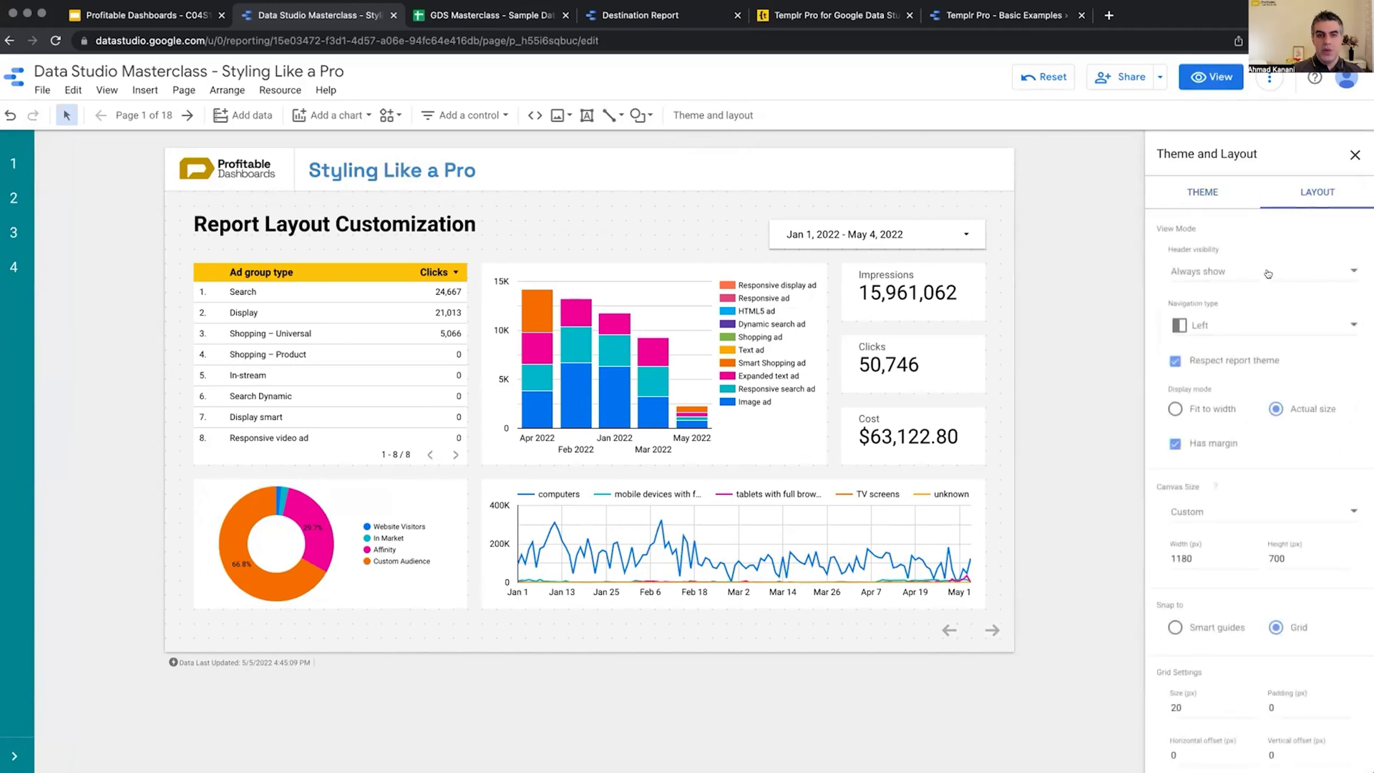
left_click(1268, 274)
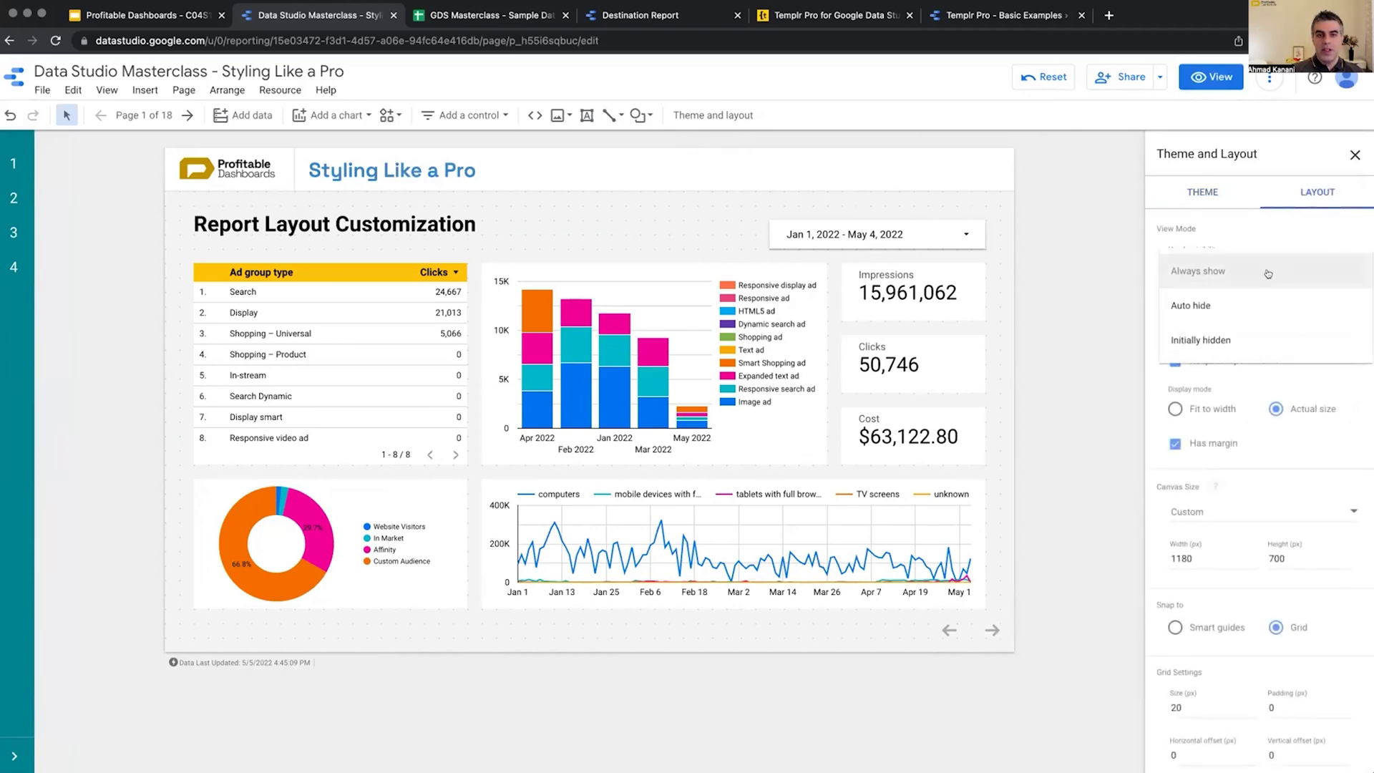
left_click(1251, 307)
left_click(1211, 77)
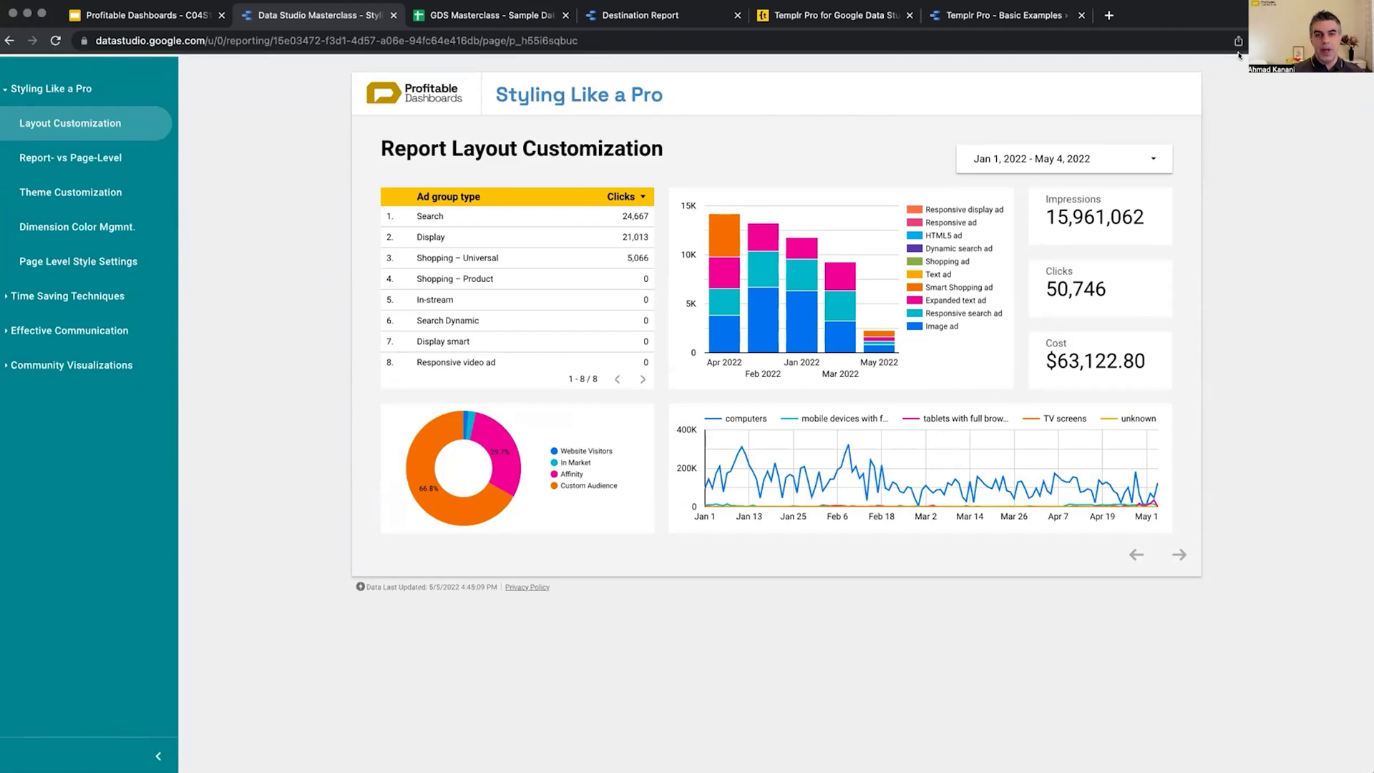
Change the header visibility to Initially hidden, then preview the report in view mode and reveal the header.
left_click(1217, 77)
left_click(713, 115)
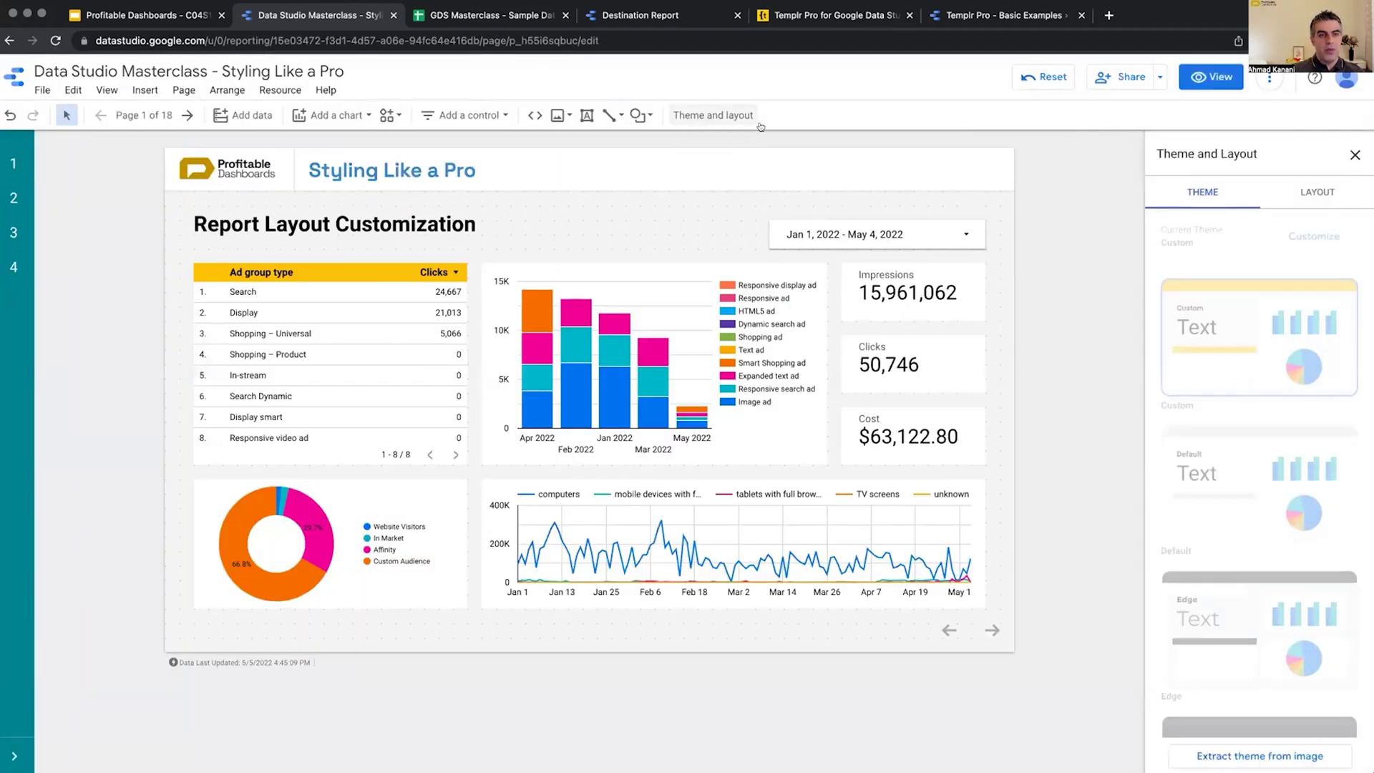
left_click(1315, 193)
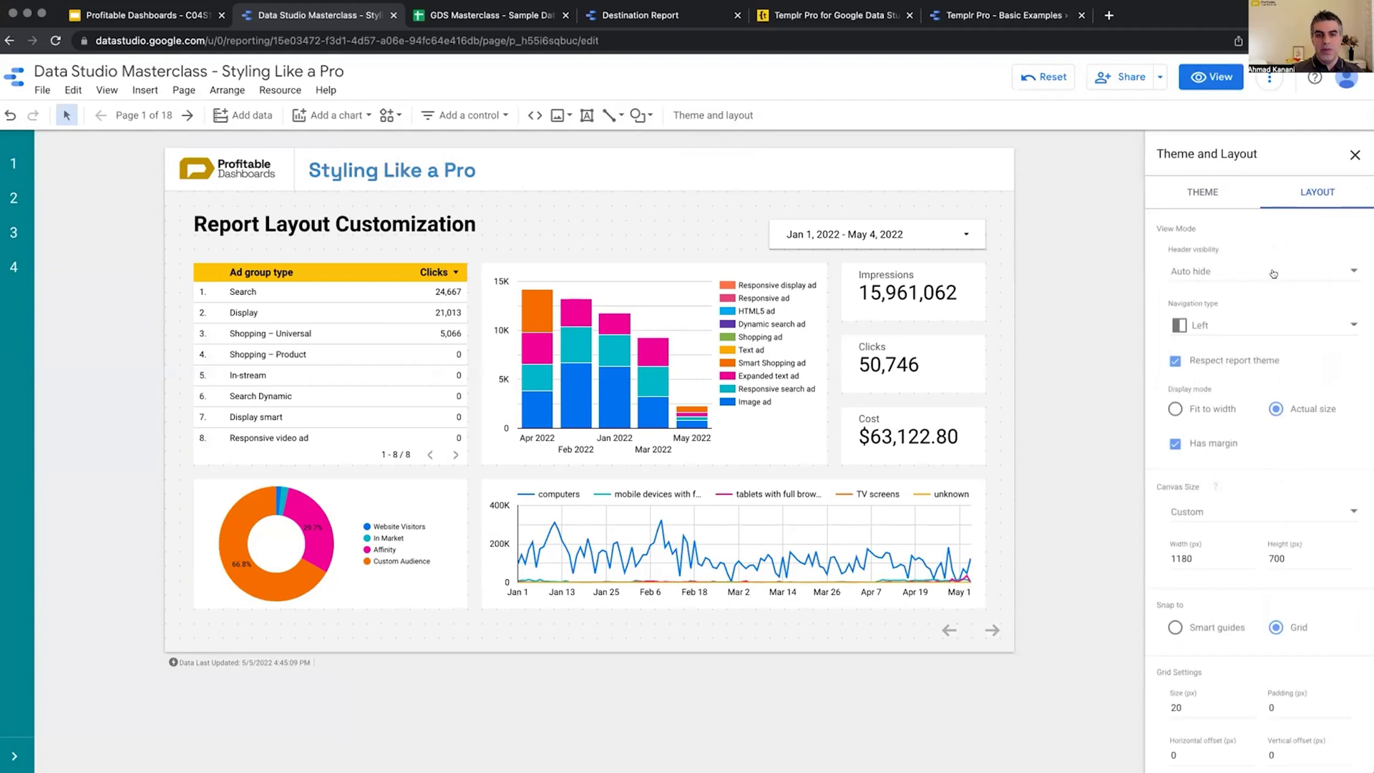
left_click(1273, 274)
left_click(1220, 305)
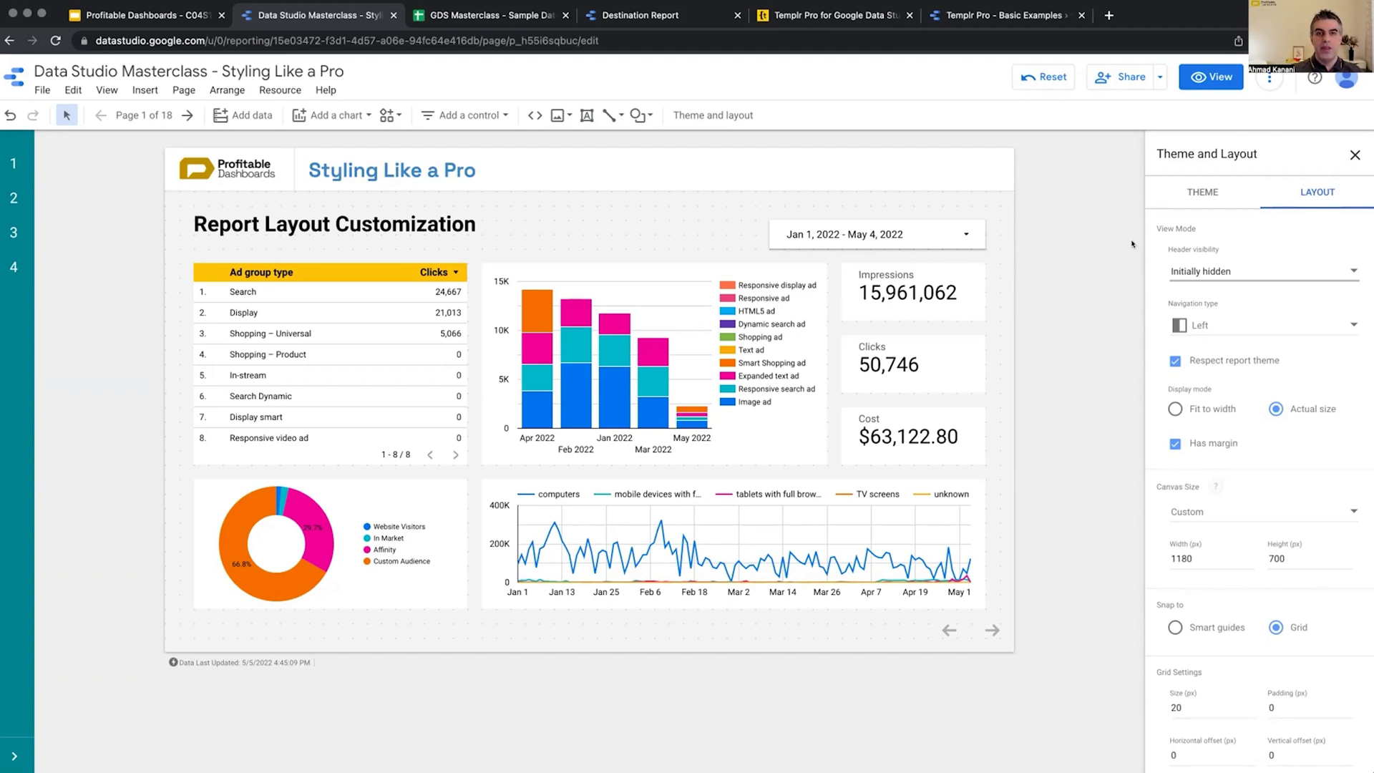
left_click(1211, 77)
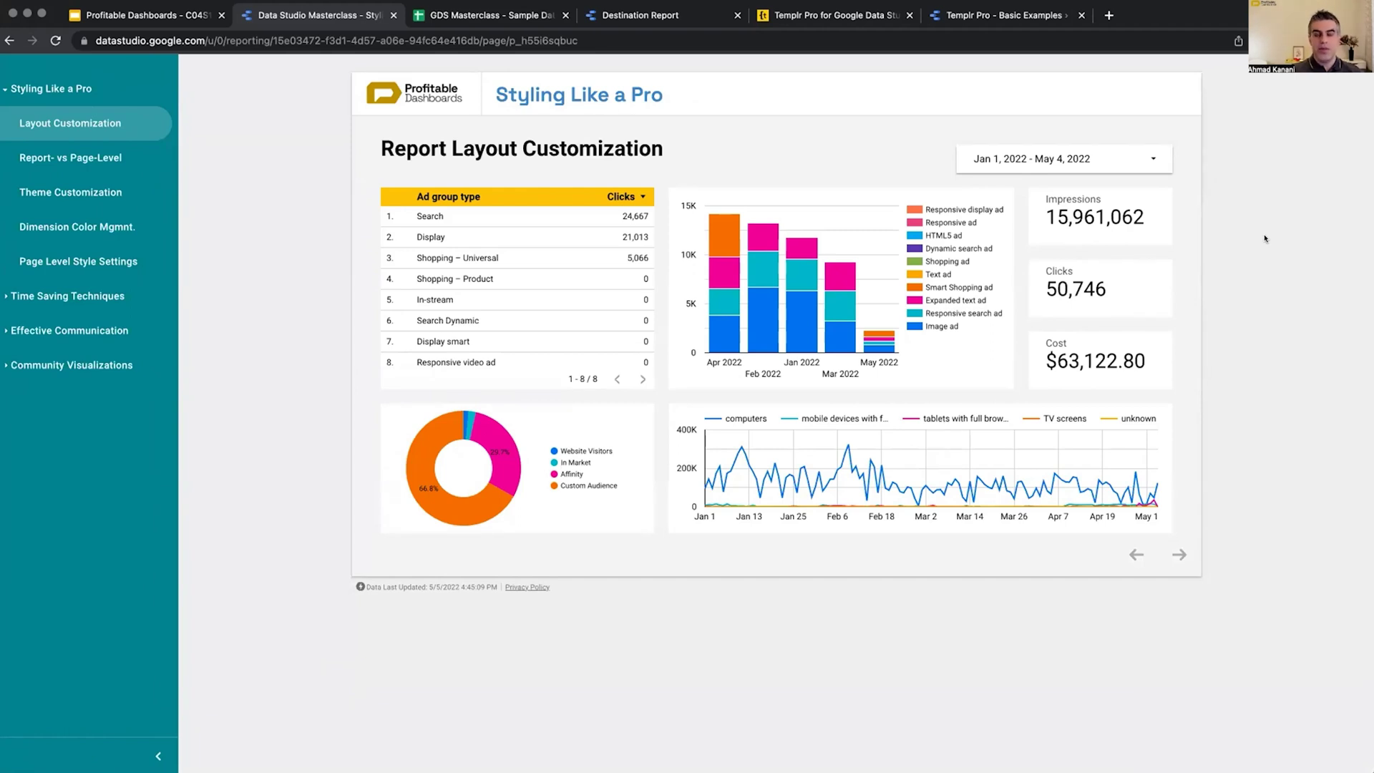
mouse_move(1207, 66)
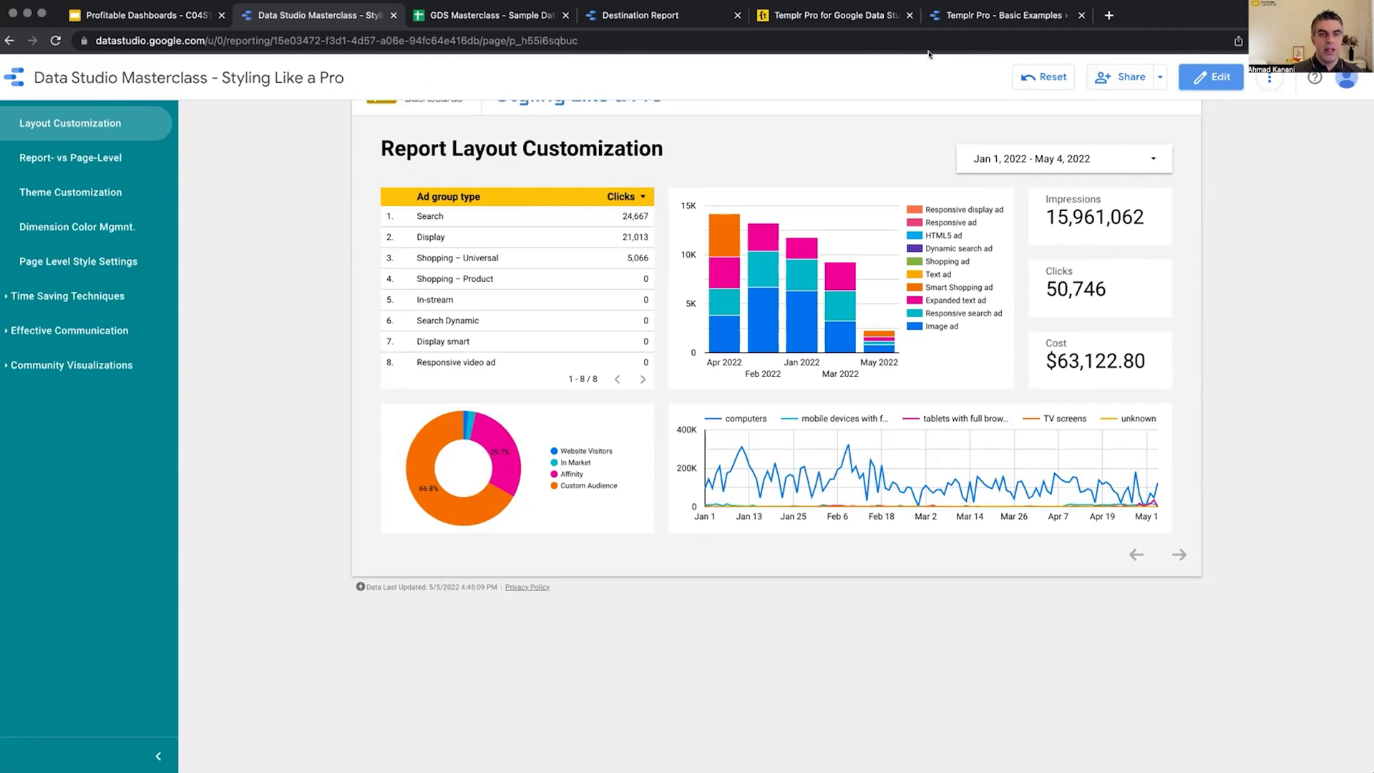
Examine how the left page navigation and its sections expand and collapse while editing and viewing the report.
left_click(1212, 77)
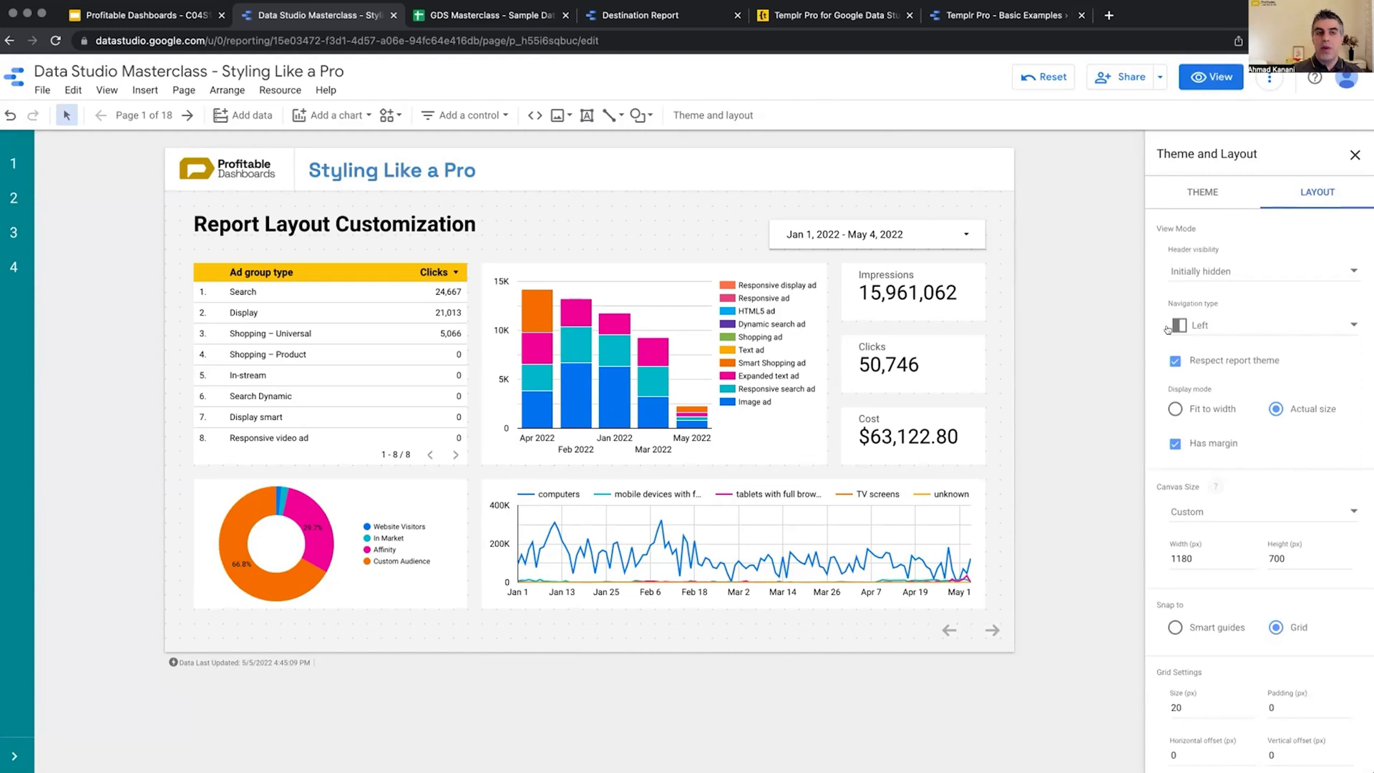
left_click(13, 754)
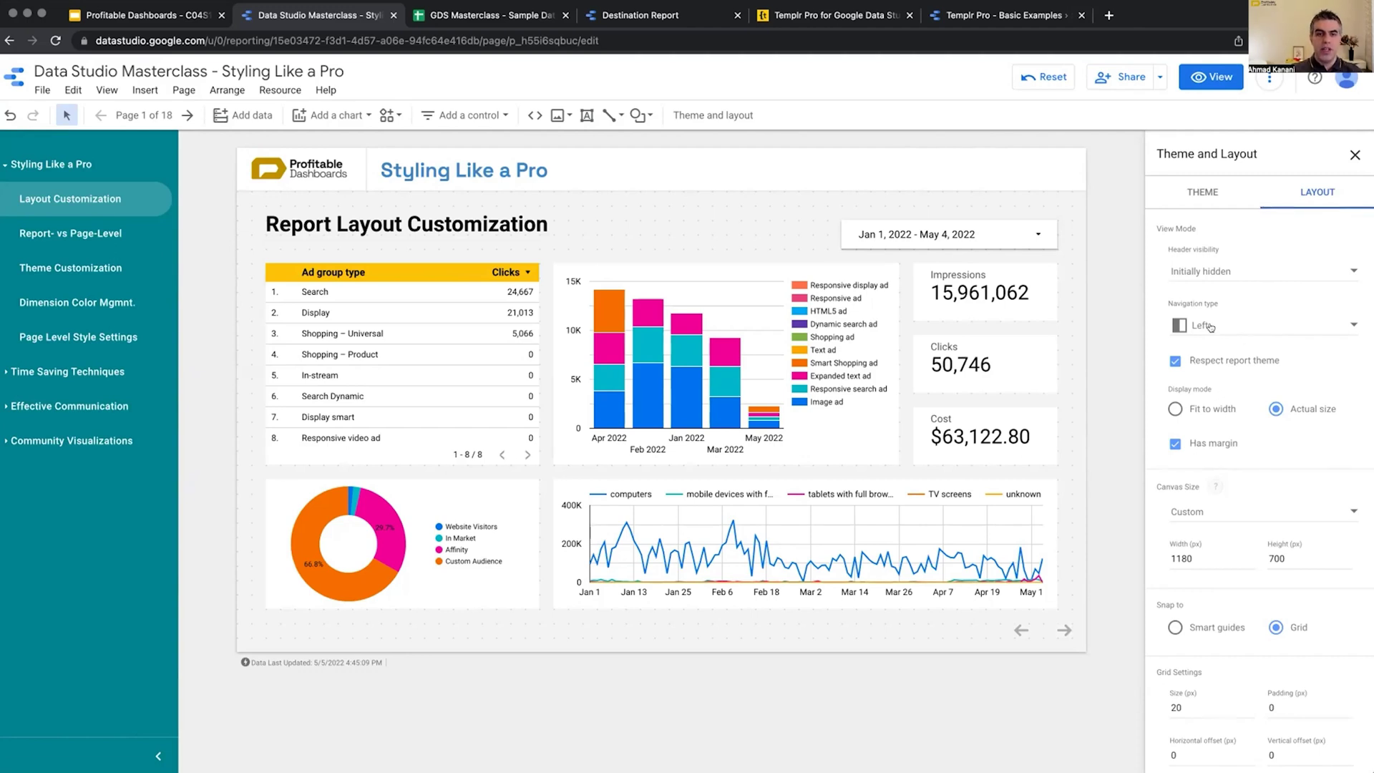
left_click(1211, 76)
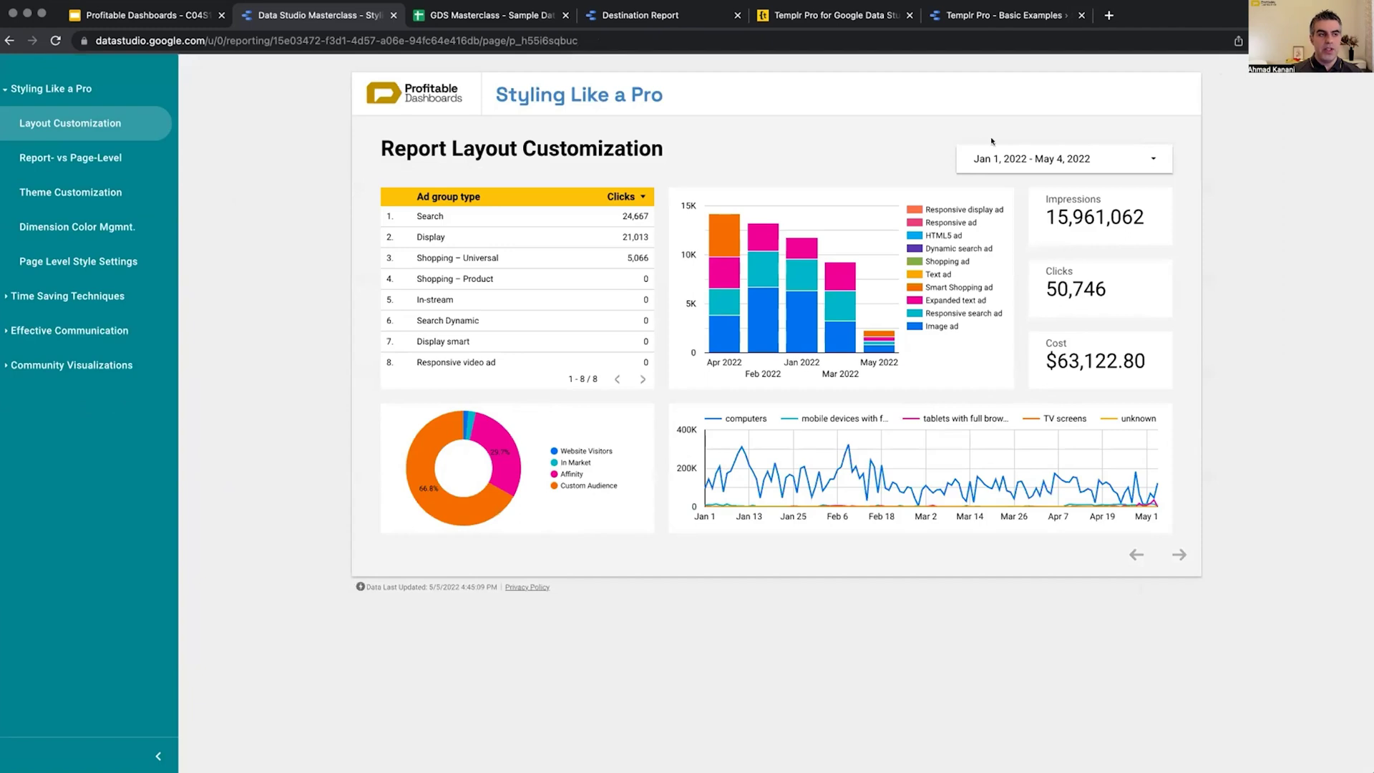
left_click(9, 296)
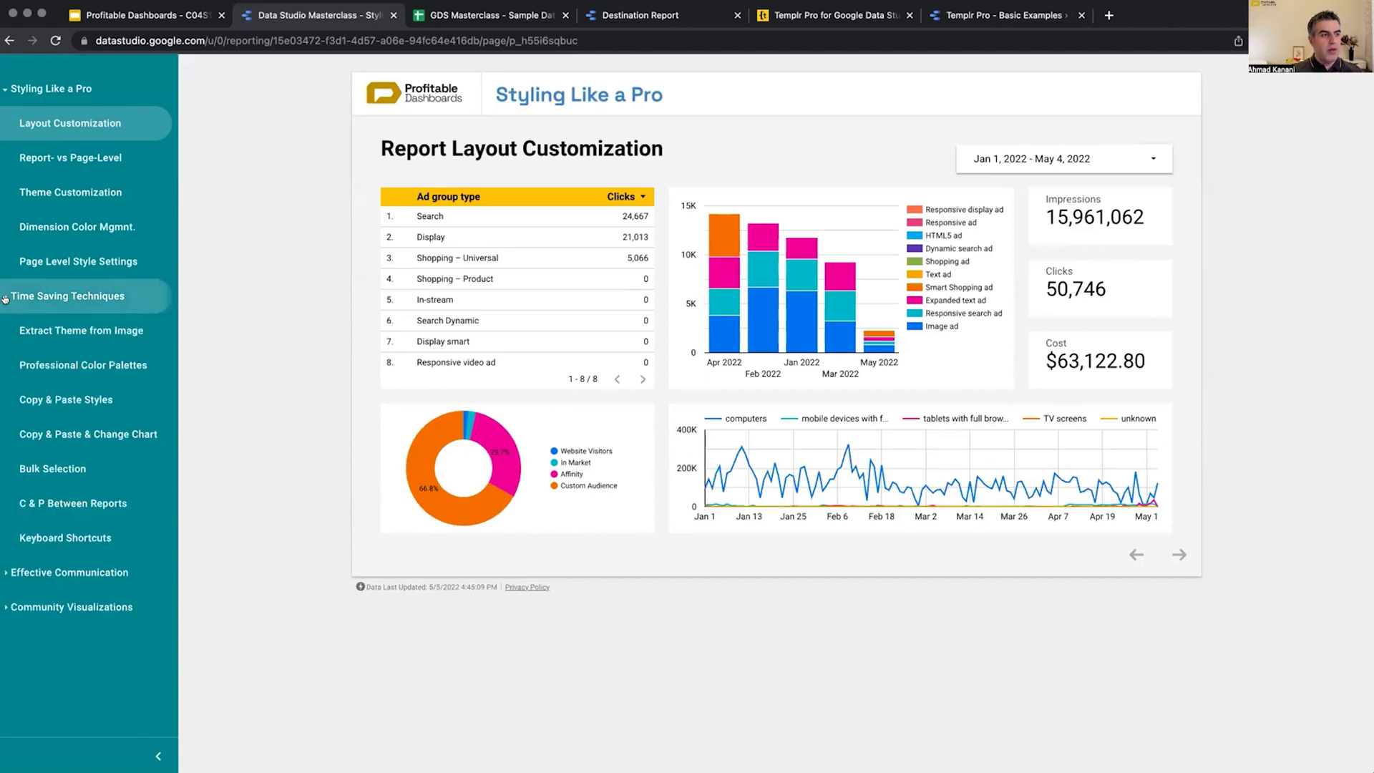
left_click(6, 296)
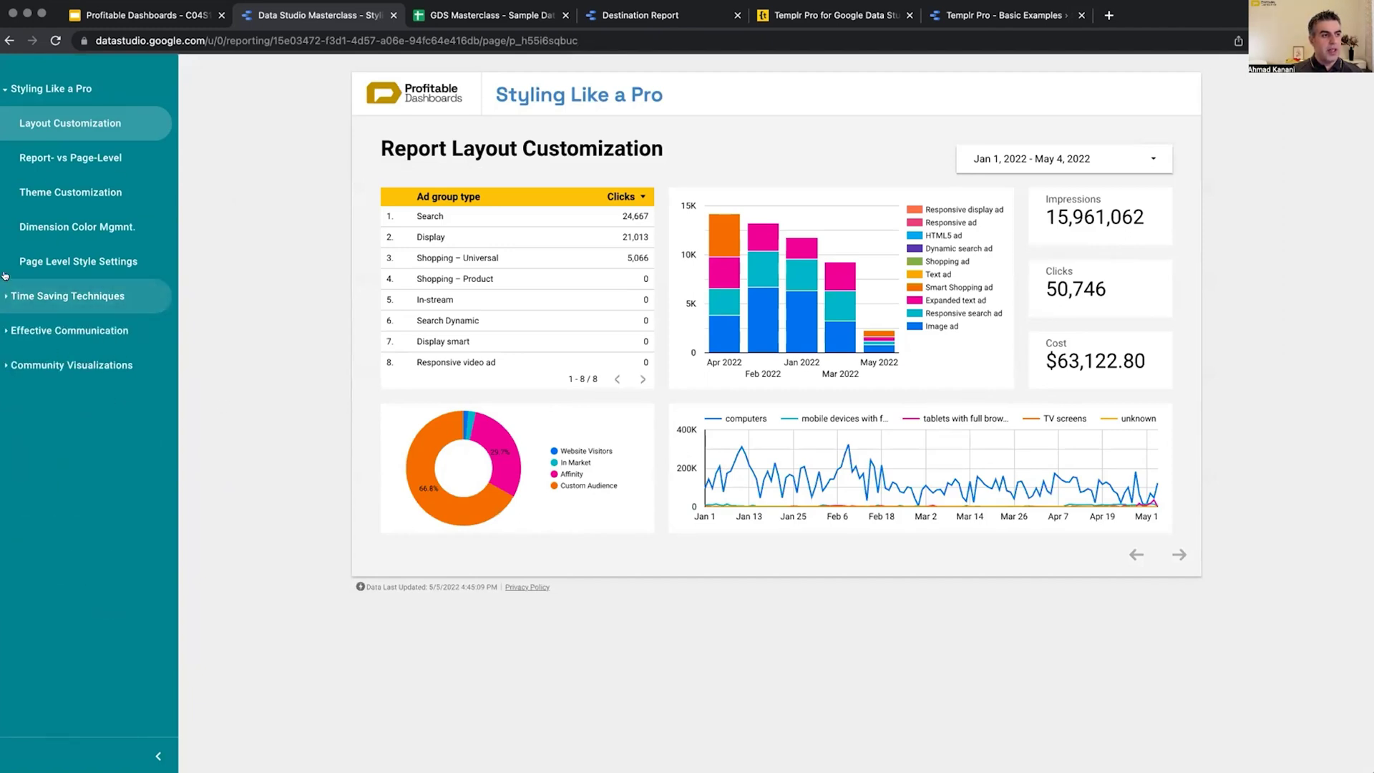
left_click(3, 90)
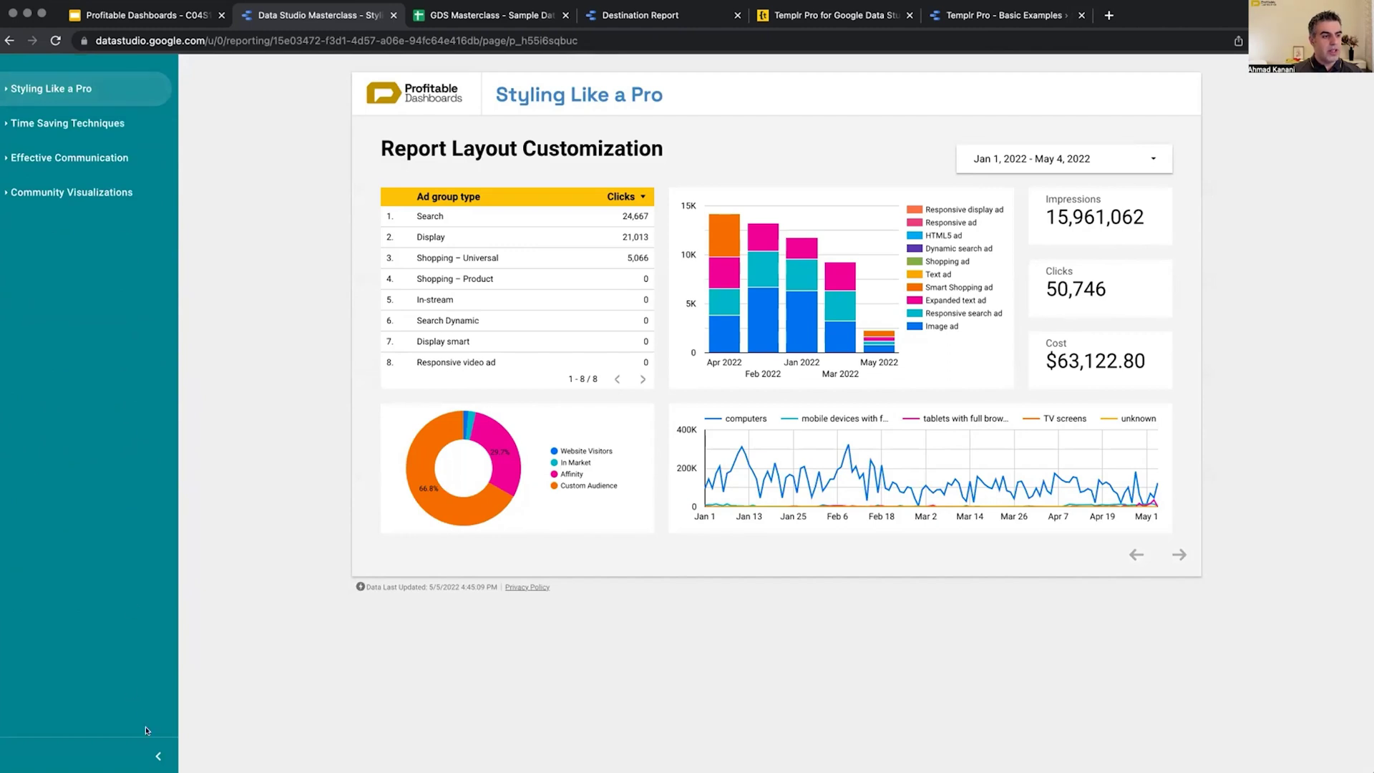
left_click(156, 756)
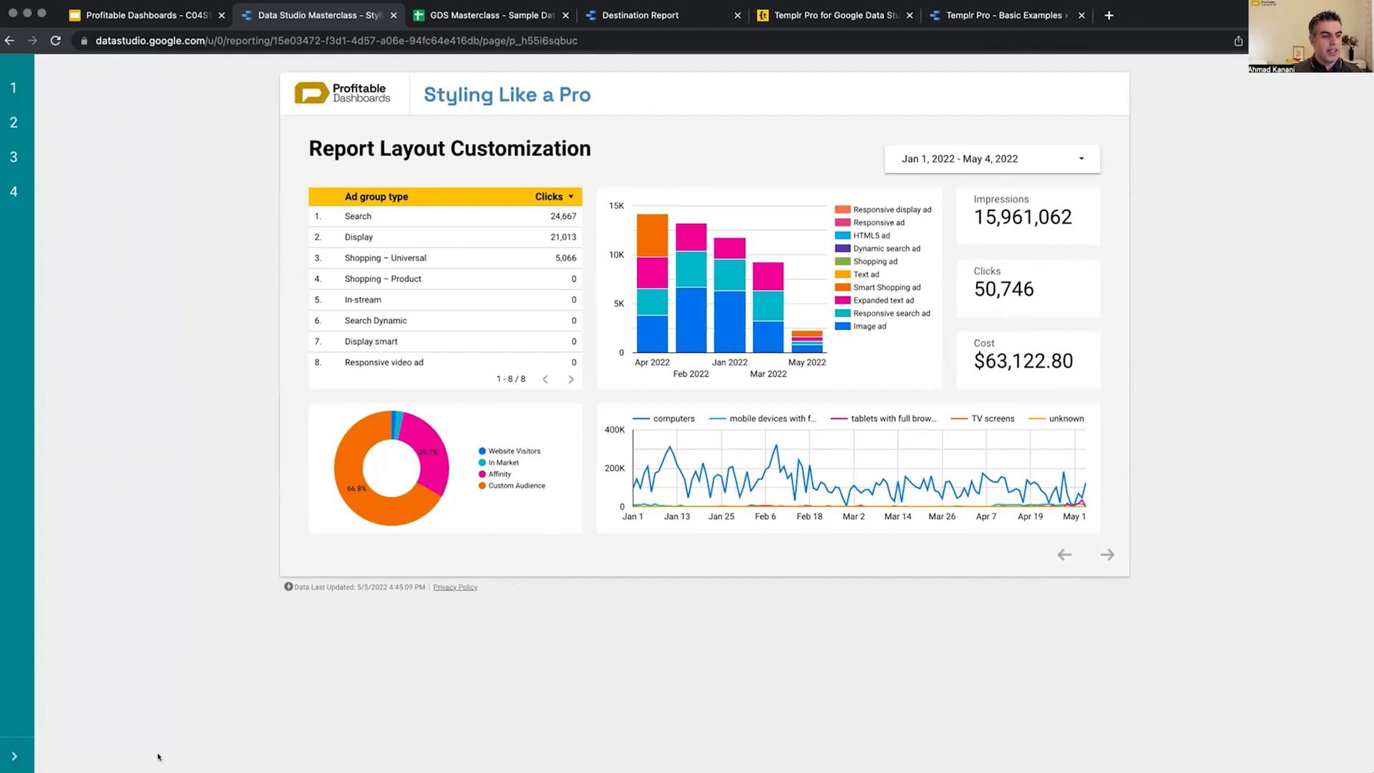
left_click(16, 752)
Set the report's navigation type to Tab in the layout settings and preview it in view mode.
mouse_move(1229, 76)
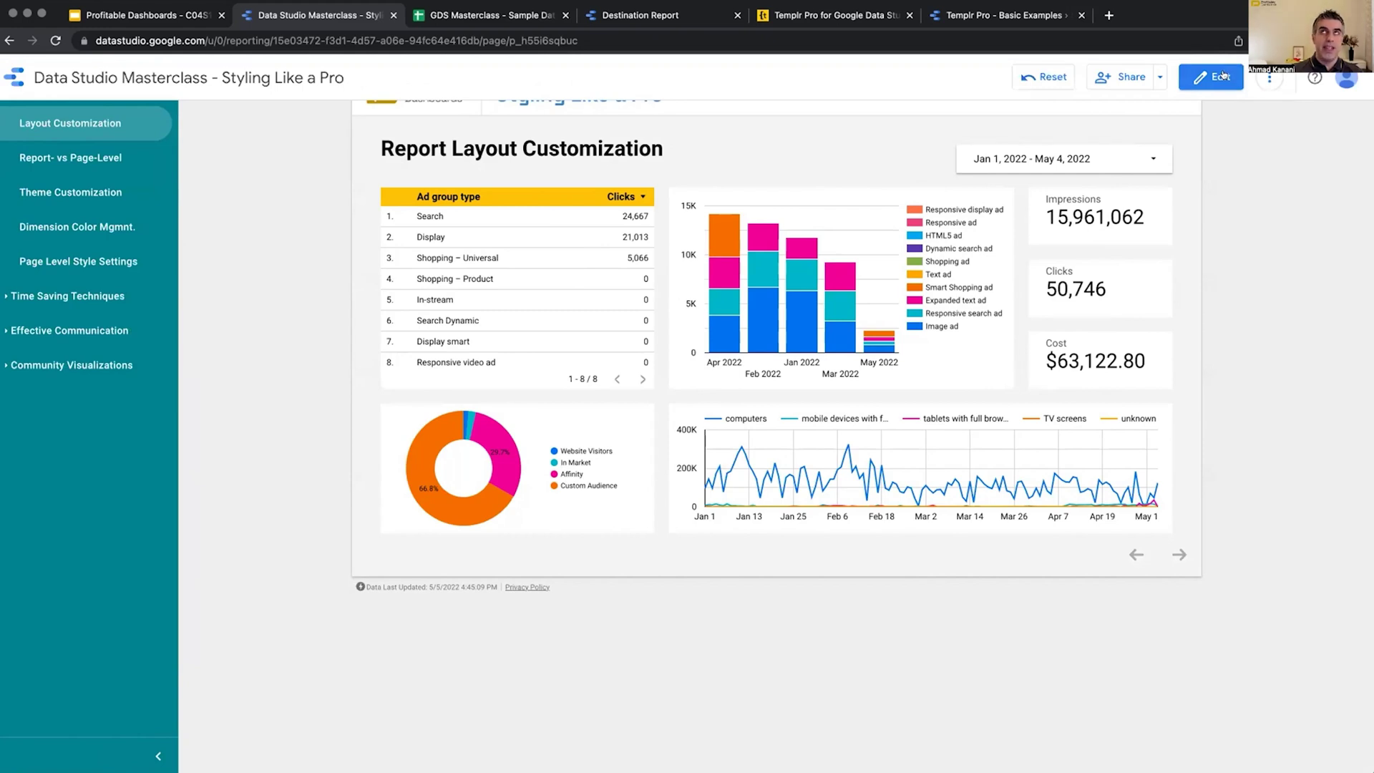
left_click(1216, 76)
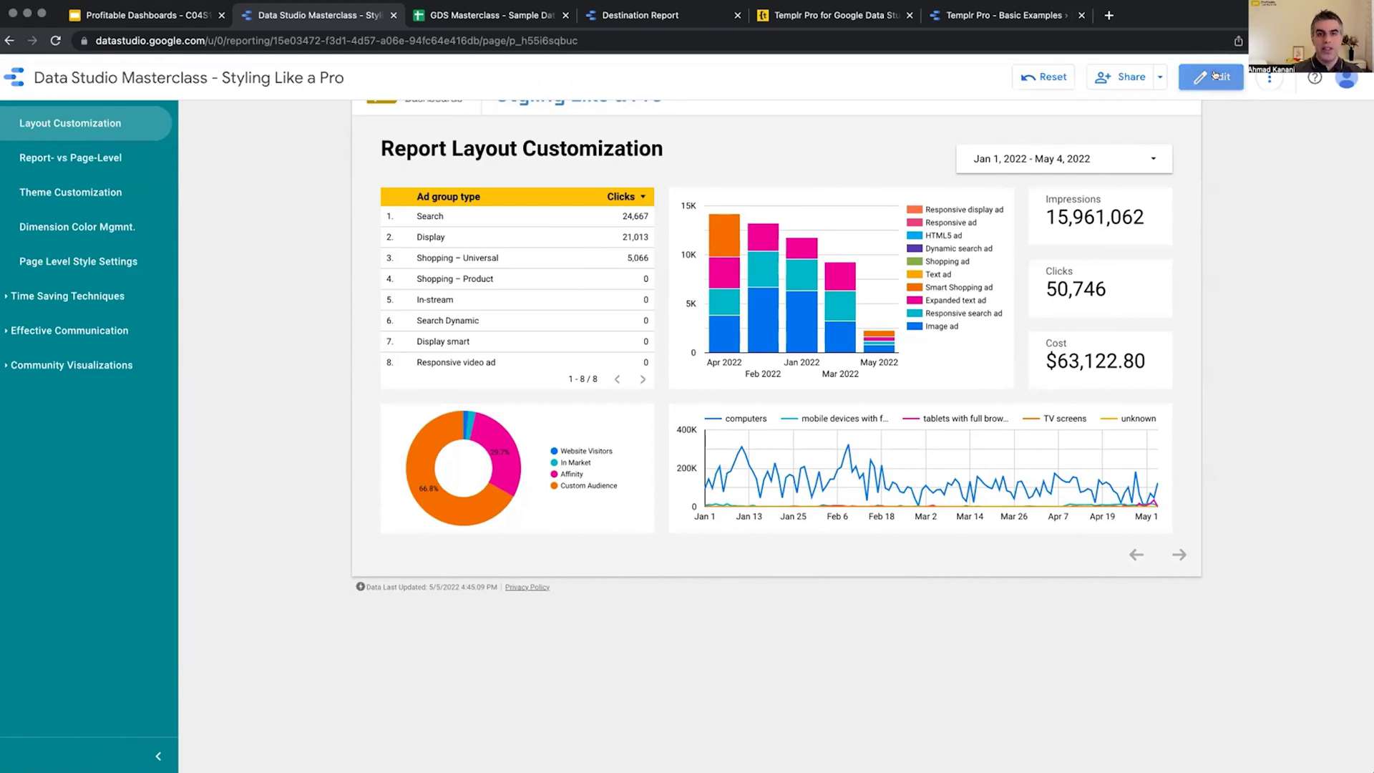
left_click(710, 116)
left_click(1317, 191)
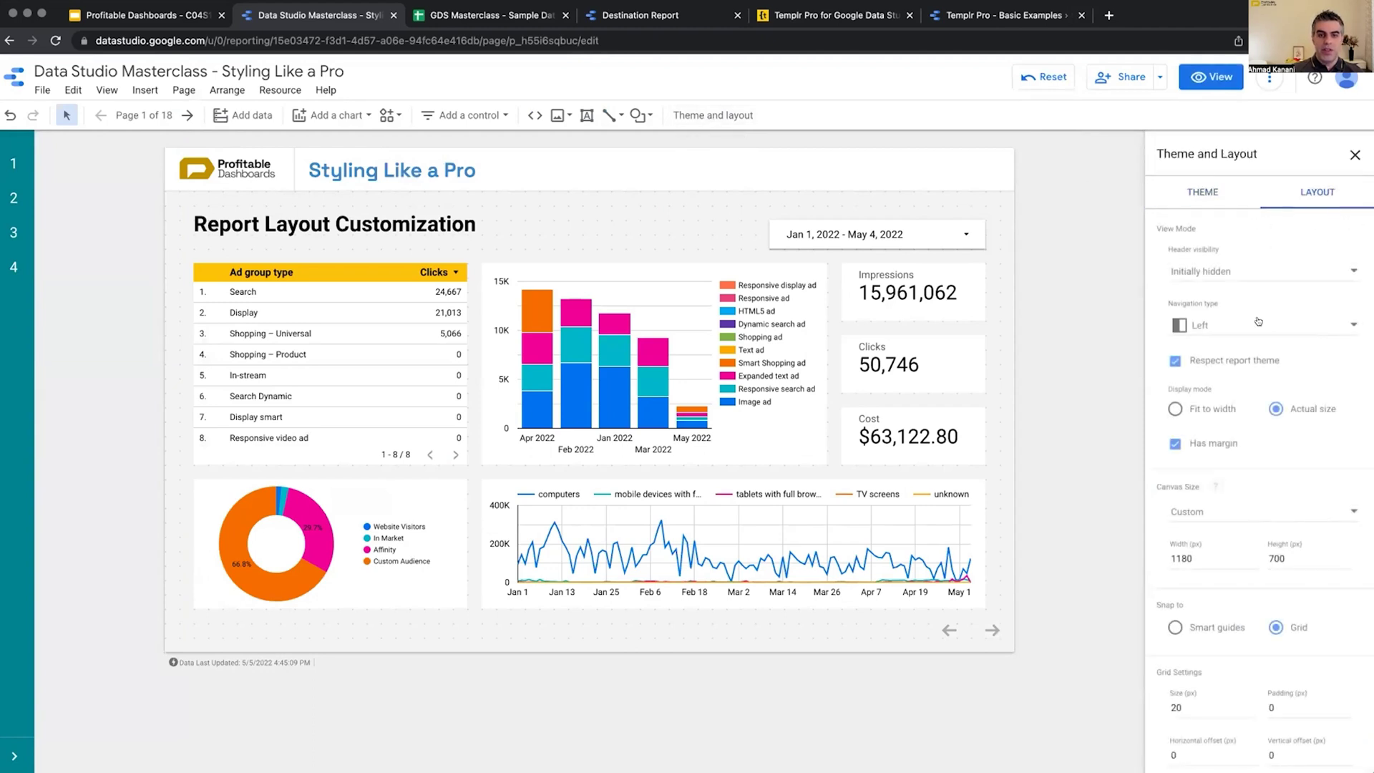
left_click(11, 757)
left_click(6, 648)
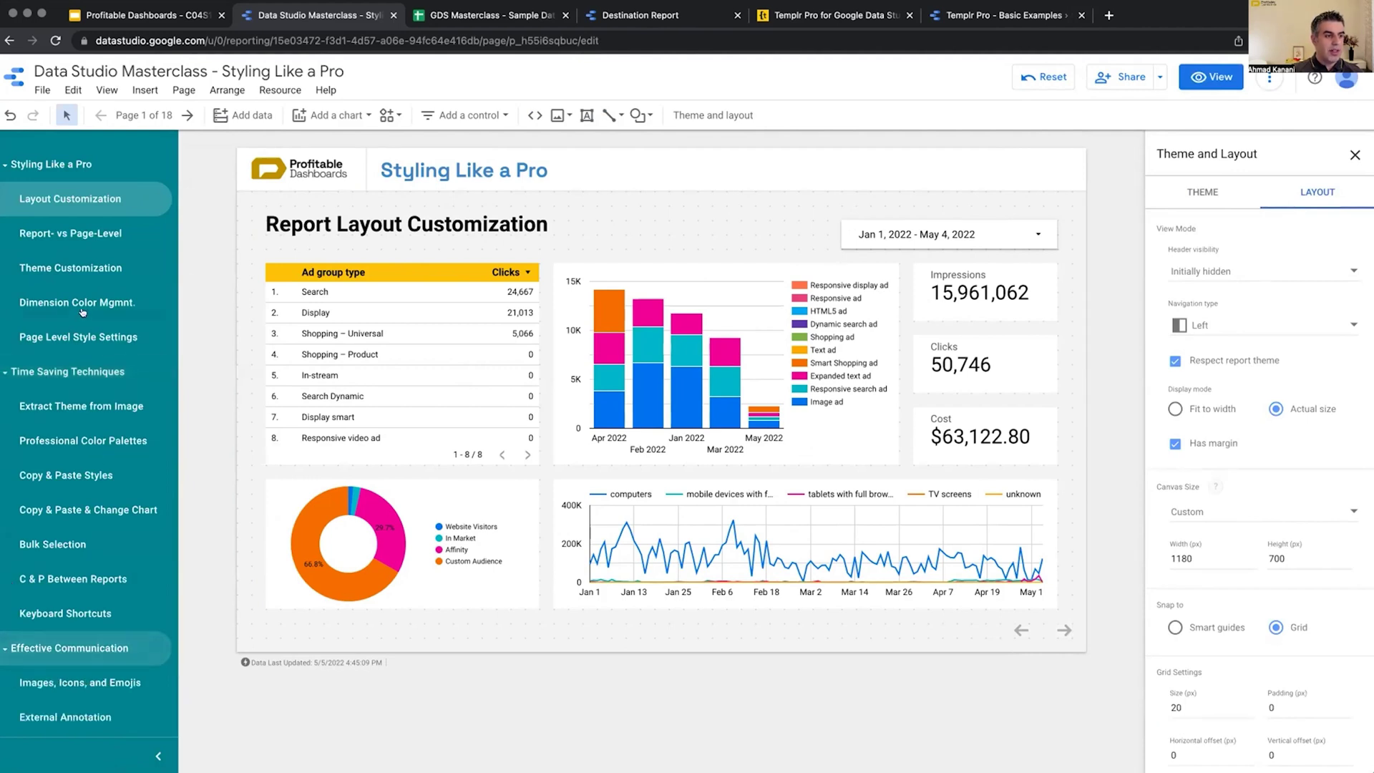
left_click(1247, 323)
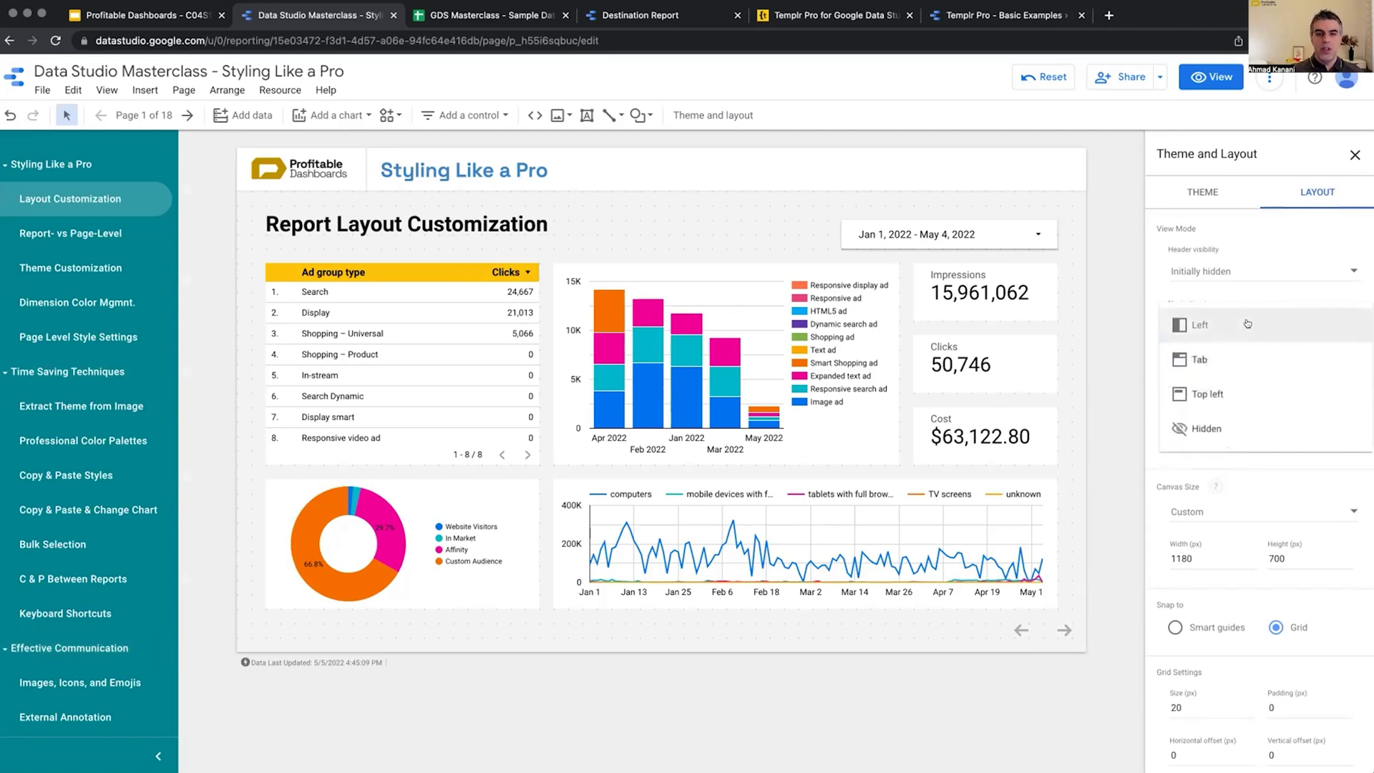
left_click(1225, 355)
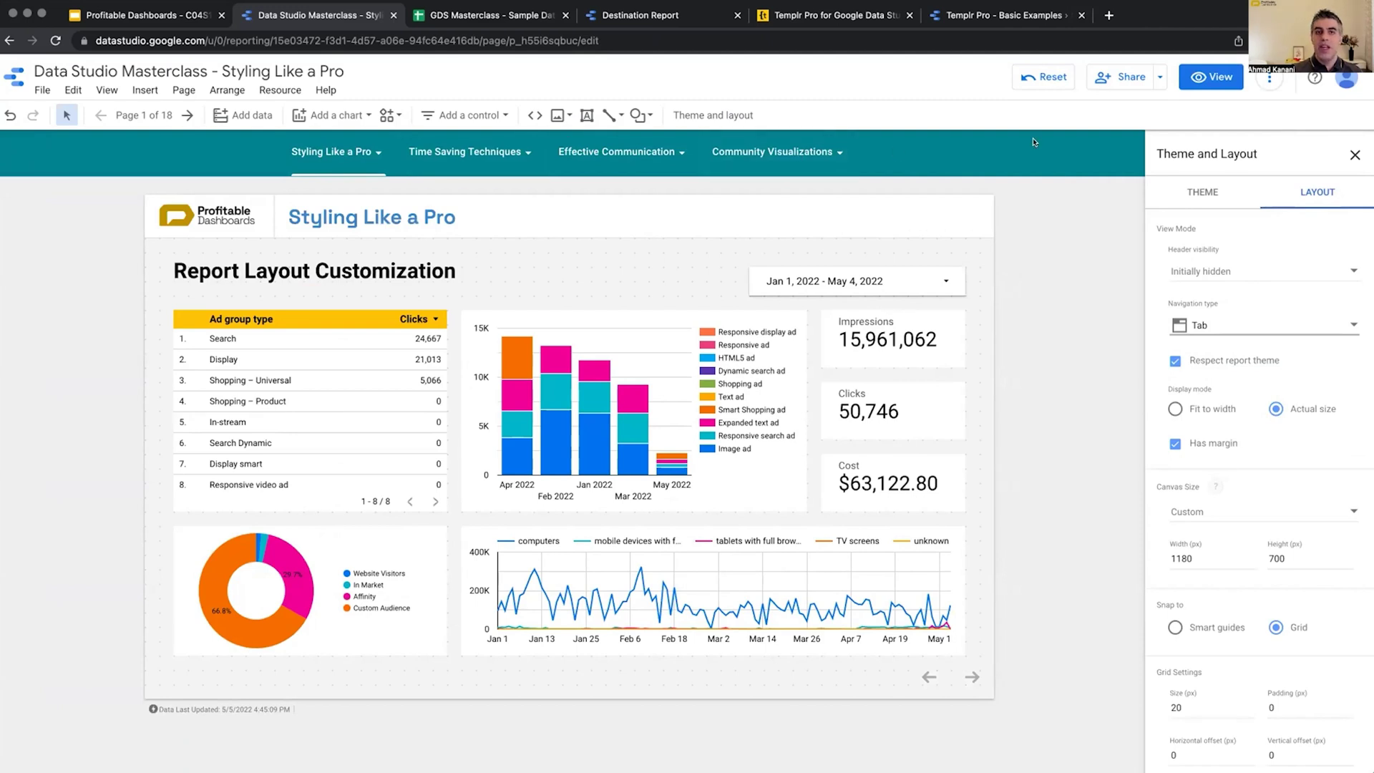
left_click(1209, 77)
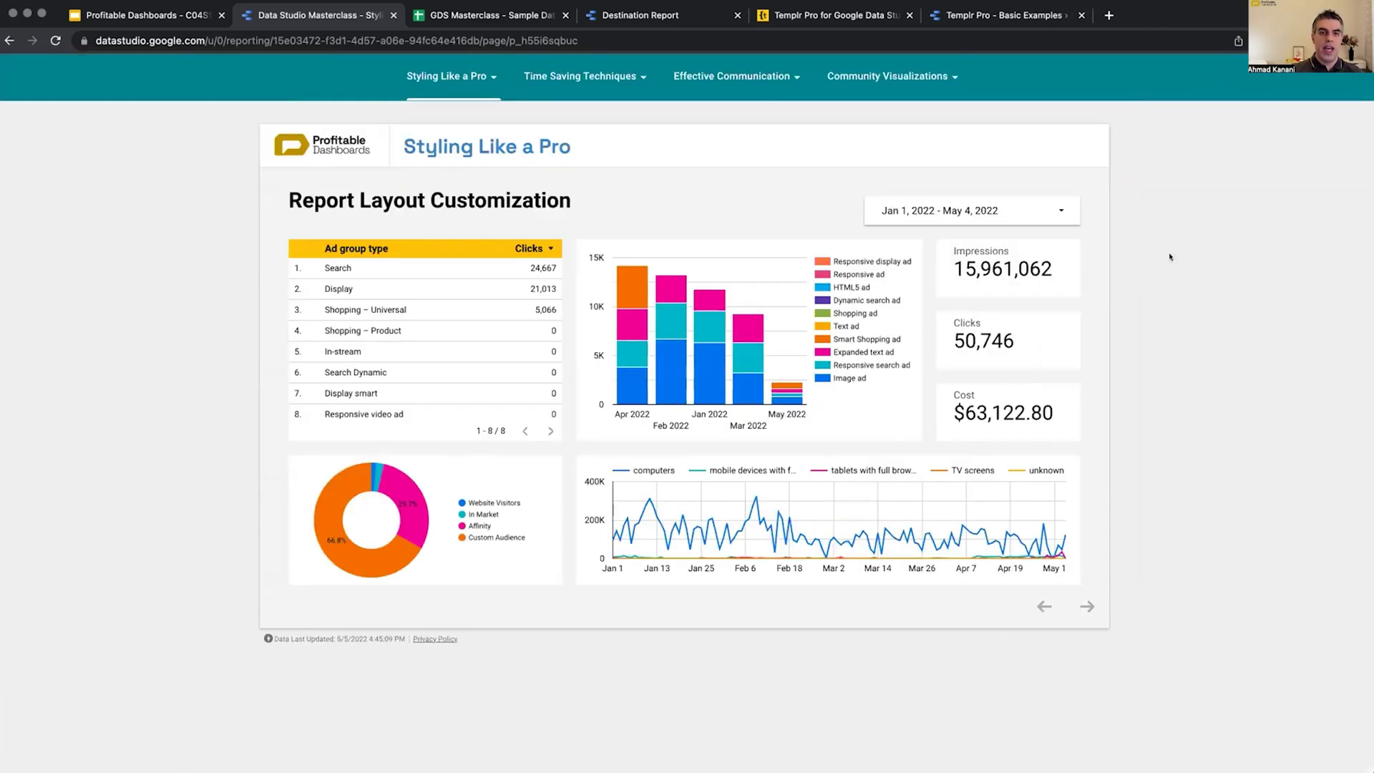
Examine the page lists of the Time Saving Techniques, Community Visualizations and Effective Communication sections in the tab navigation.
left_click(634, 76)
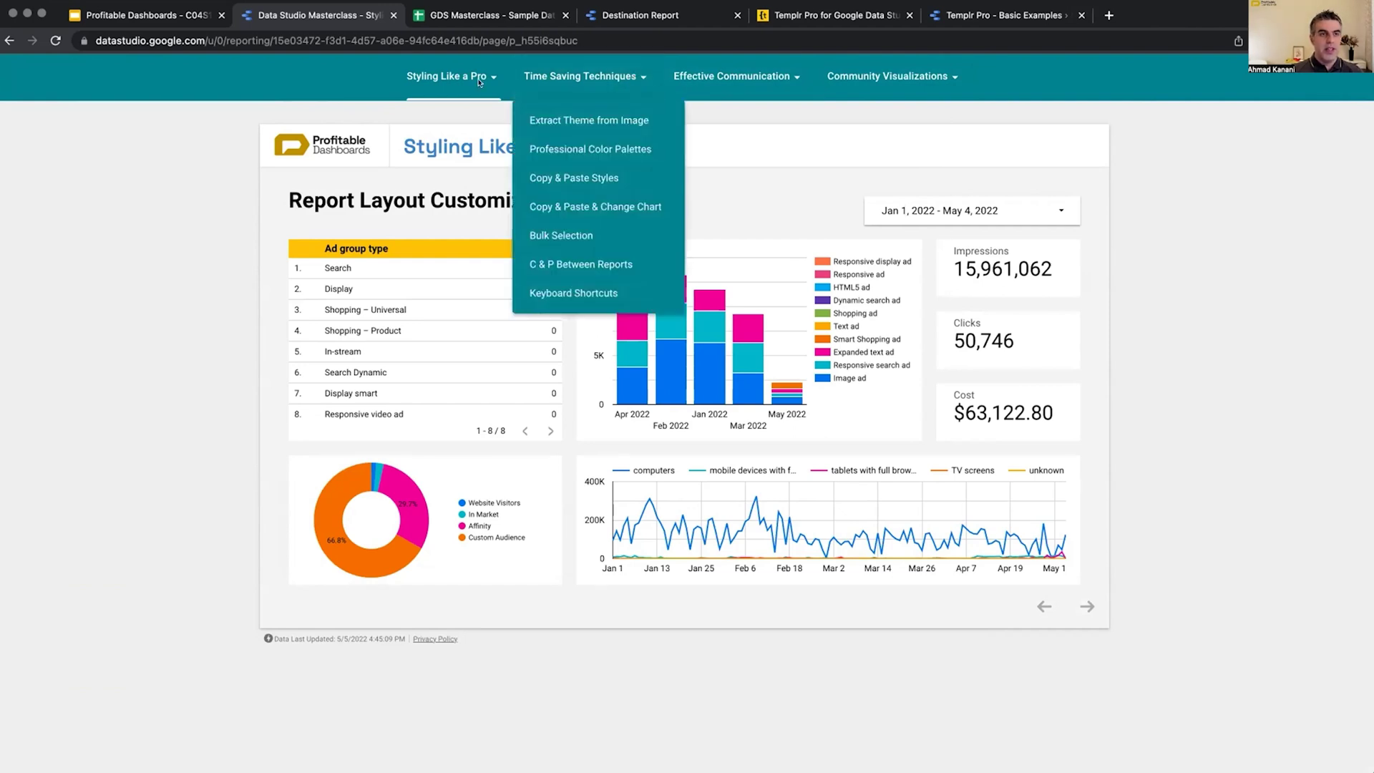
left_click(941, 78)
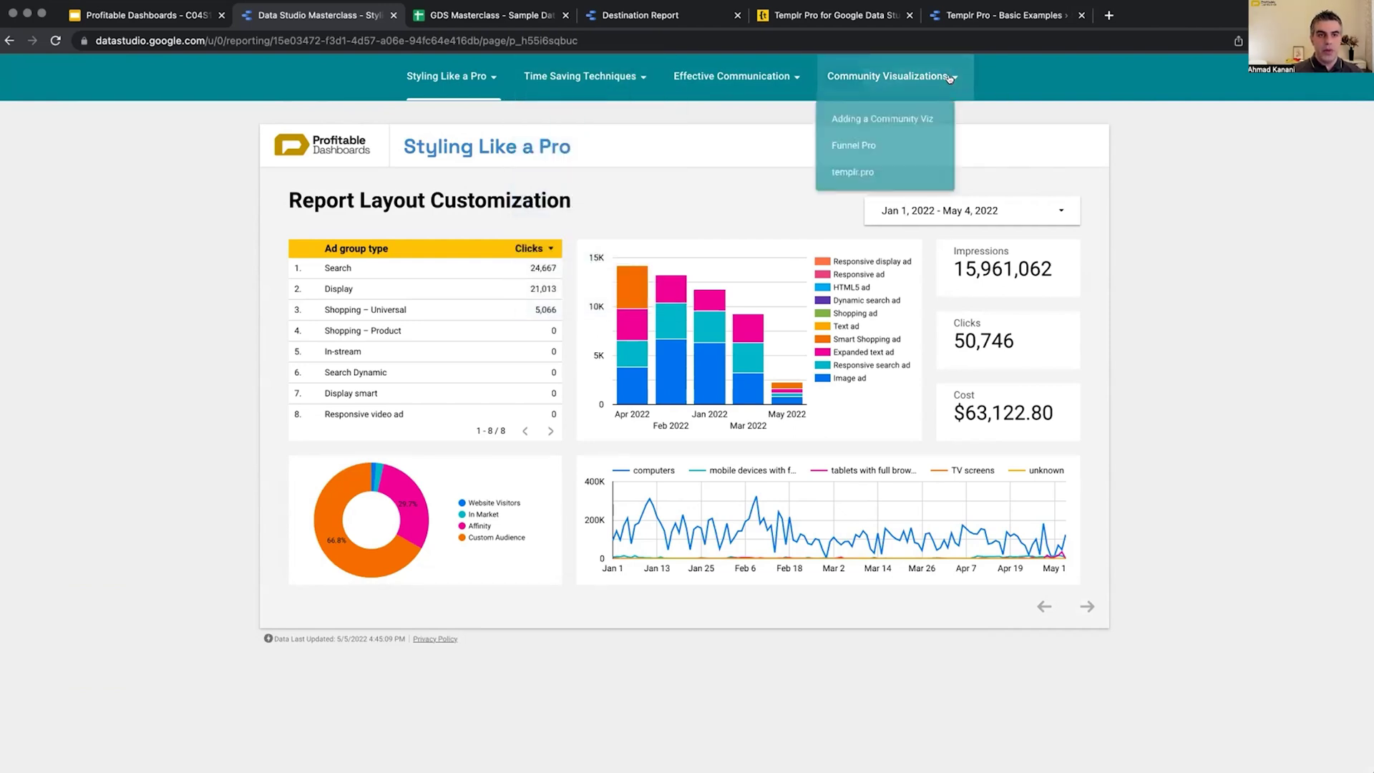
left_click(792, 74)
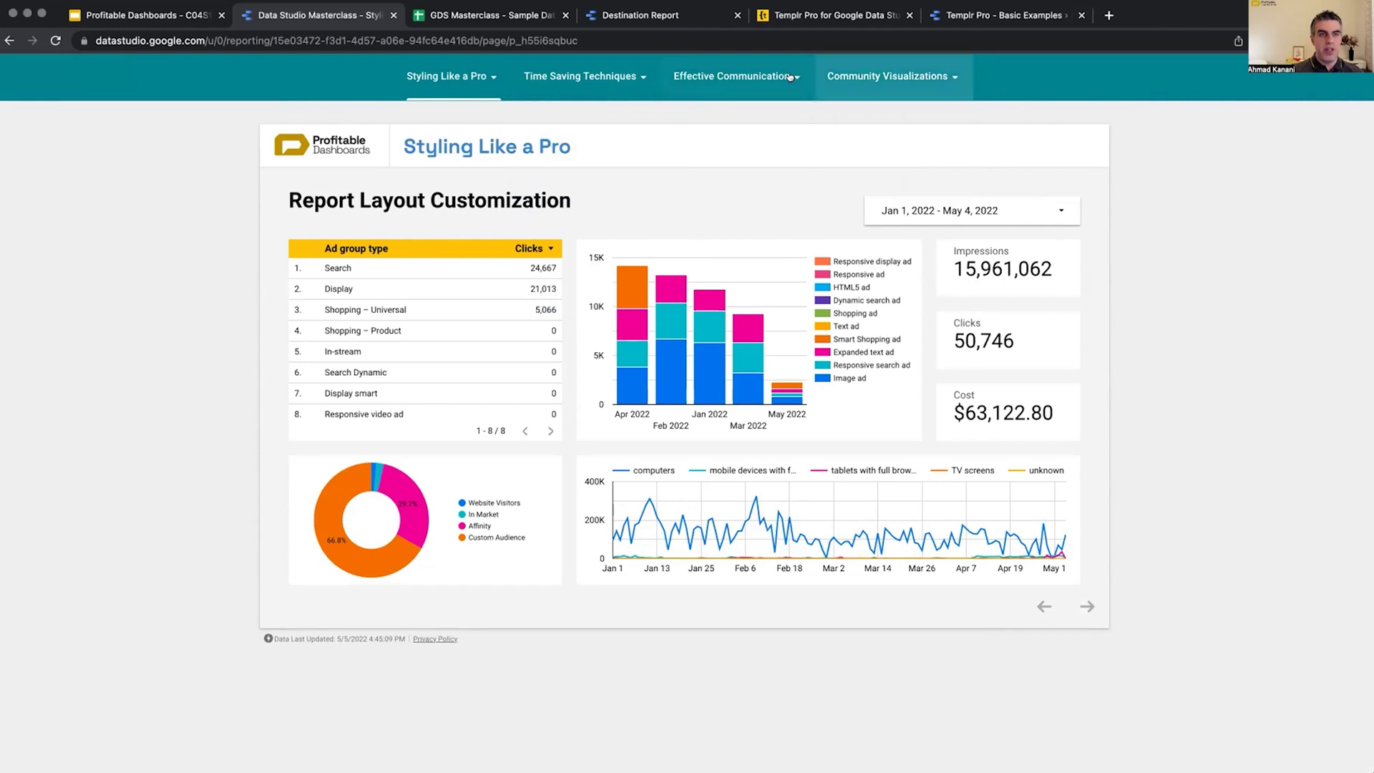
left_click(636, 80)
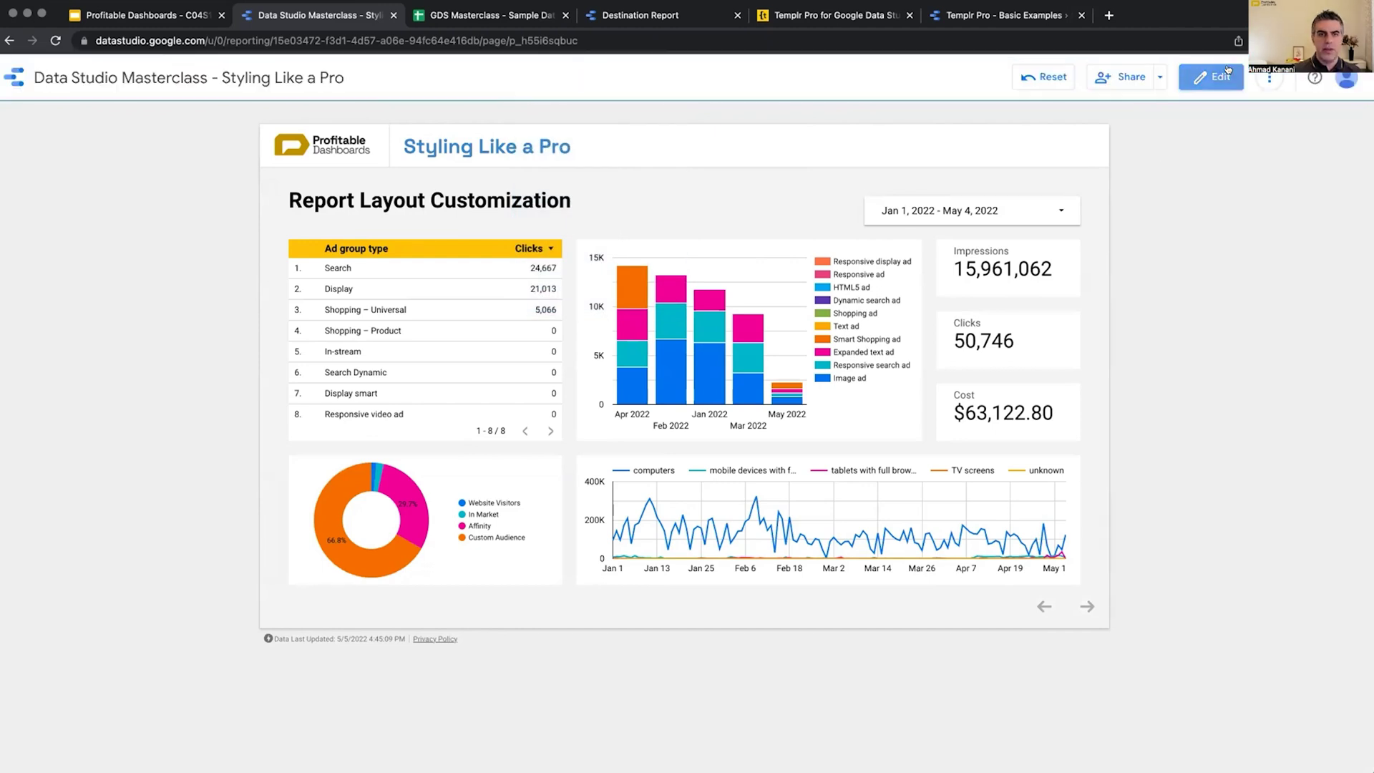
Set the report's navigation type to Top left in the layout settings and switch to view mode.
left_click(1227, 69)
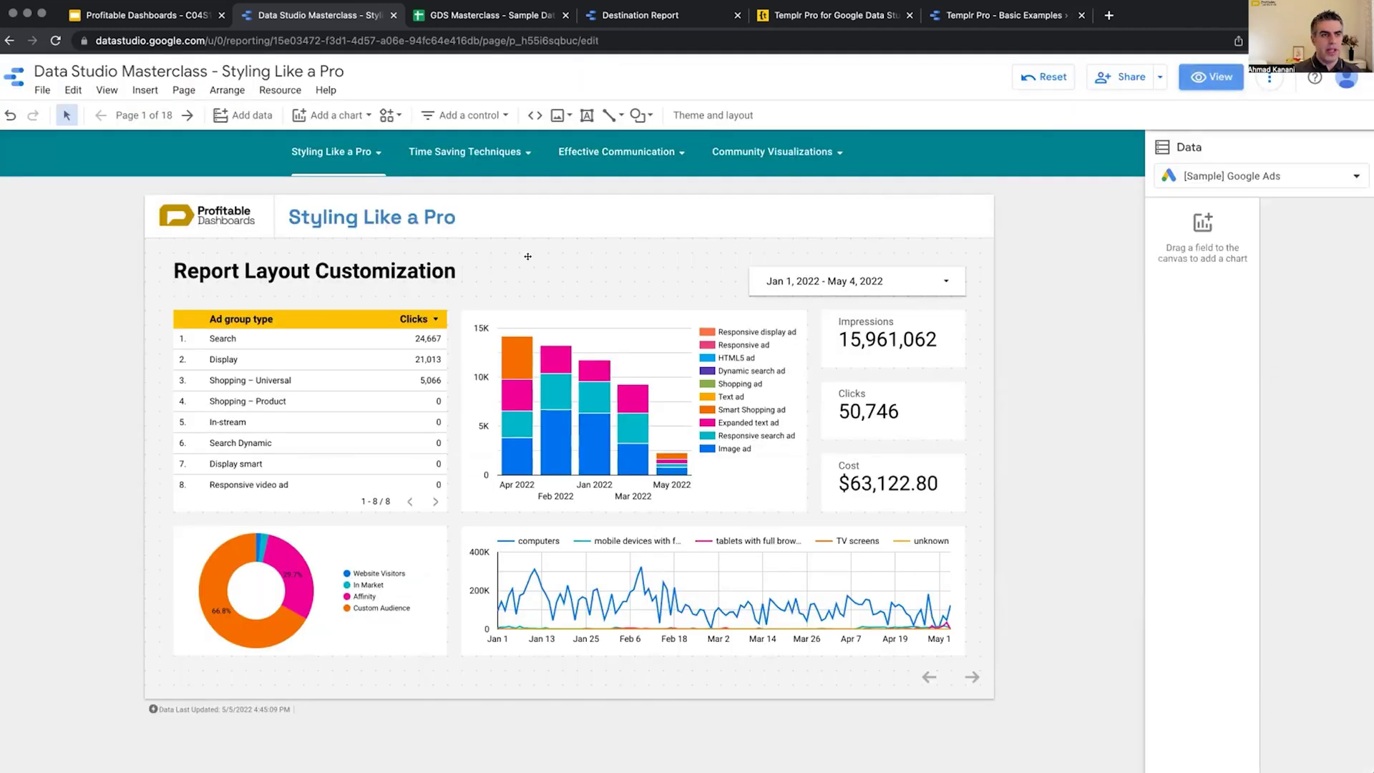
left_click(713, 115)
left_click(1317, 192)
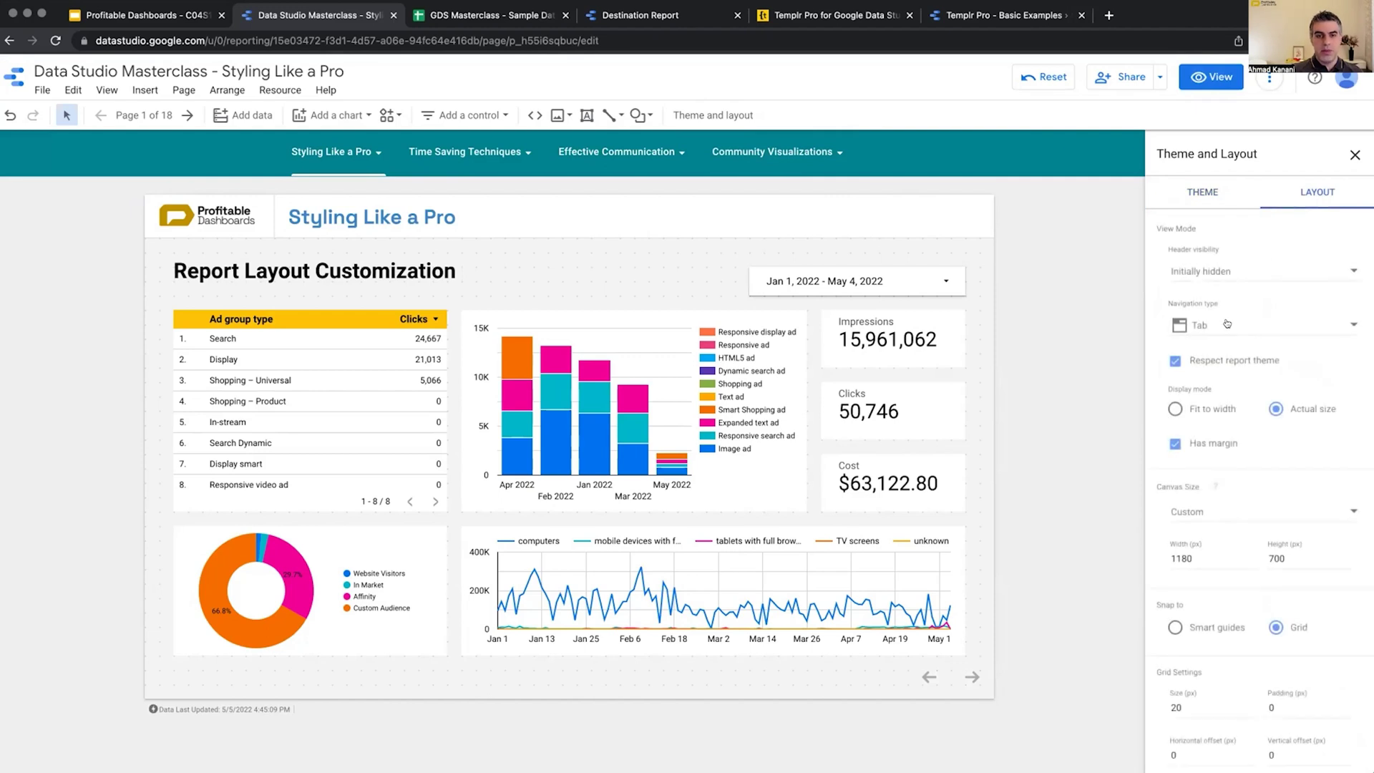
left_click(1256, 325)
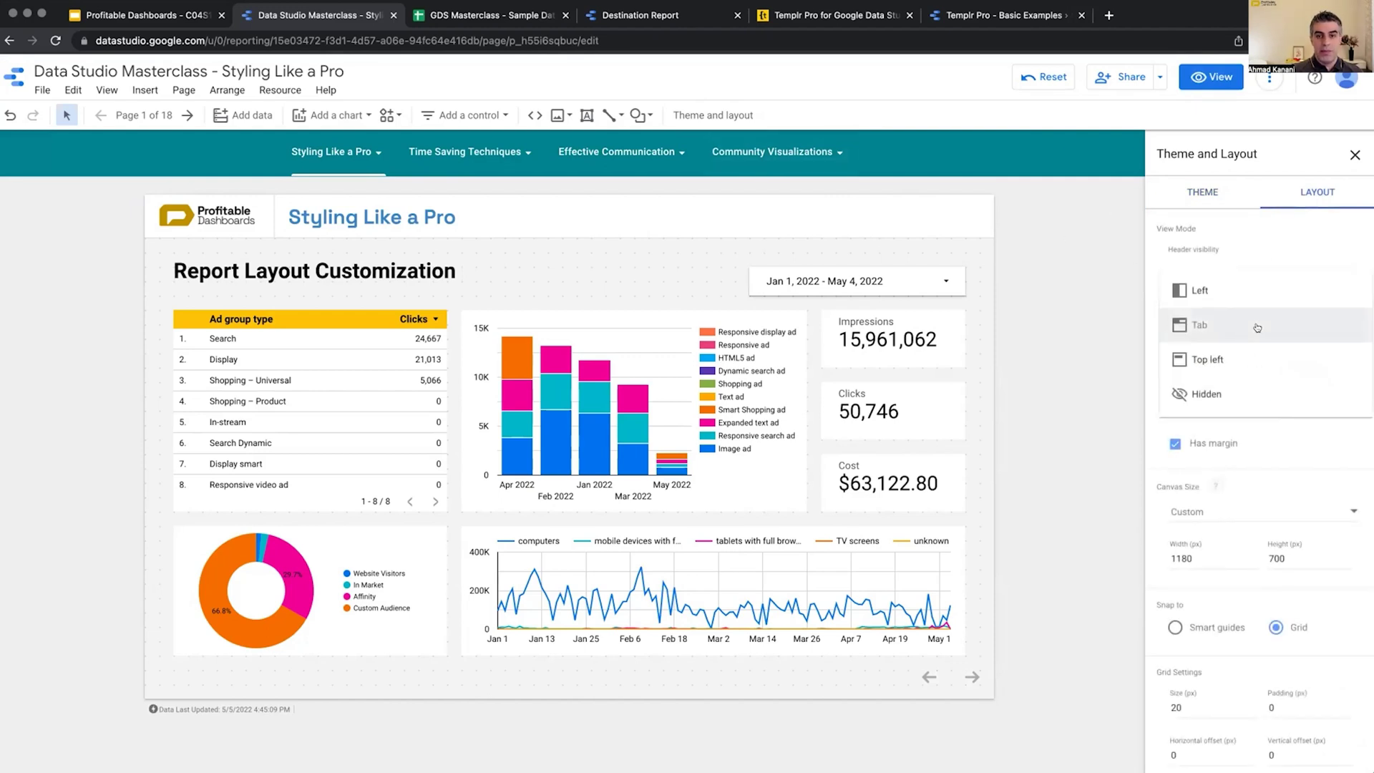
left_click(1219, 362)
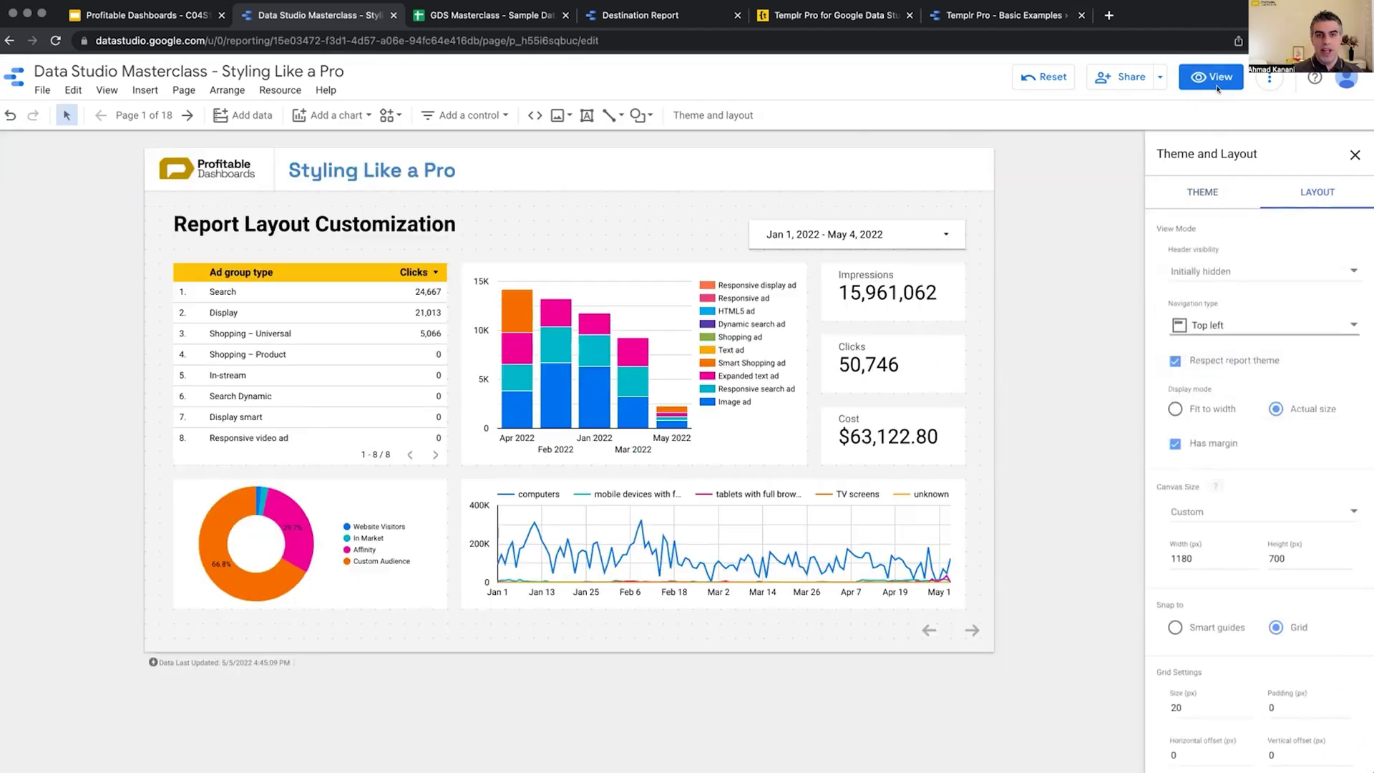
left_click(1212, 80)
Reveal the report header in view mode, then open and close its page list from the Layout Customization page name.
mouse_move(172, 62)
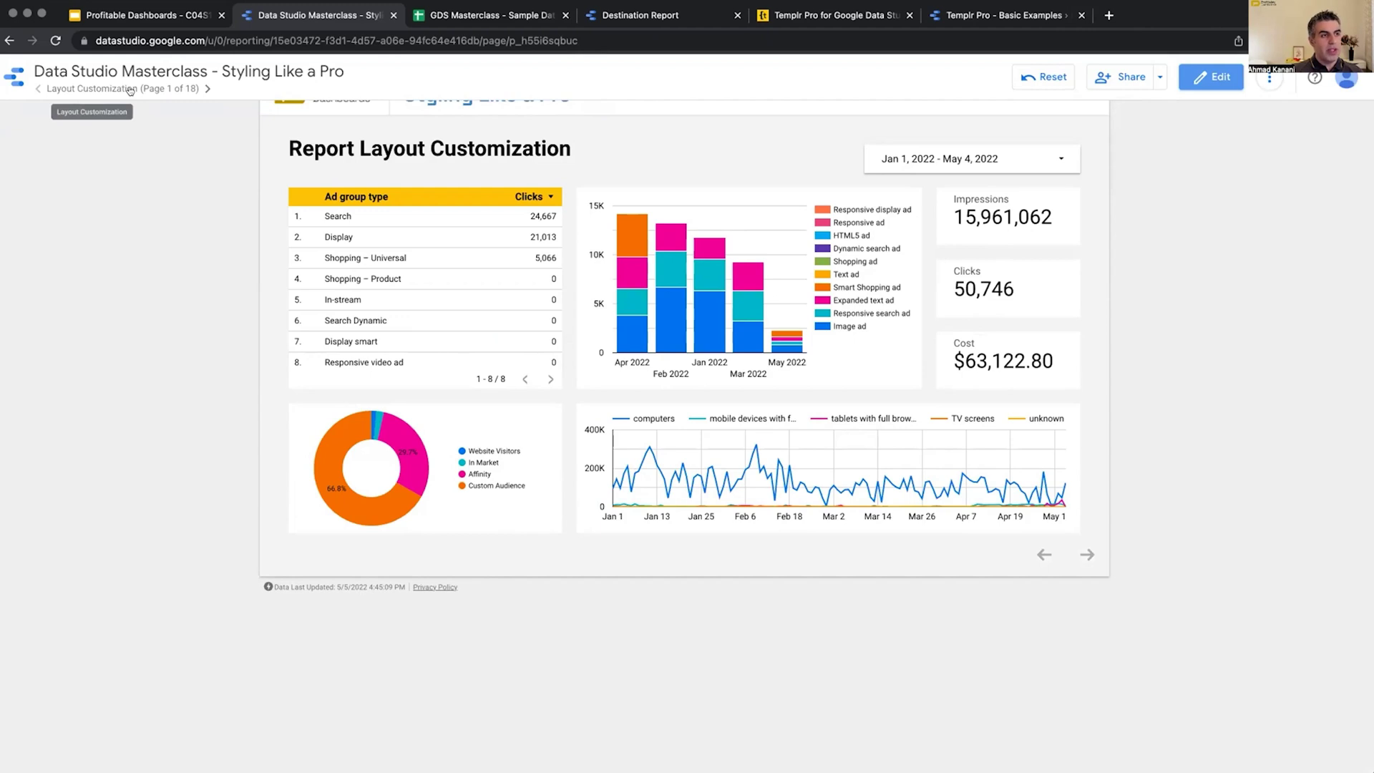
left_click(129, 88)
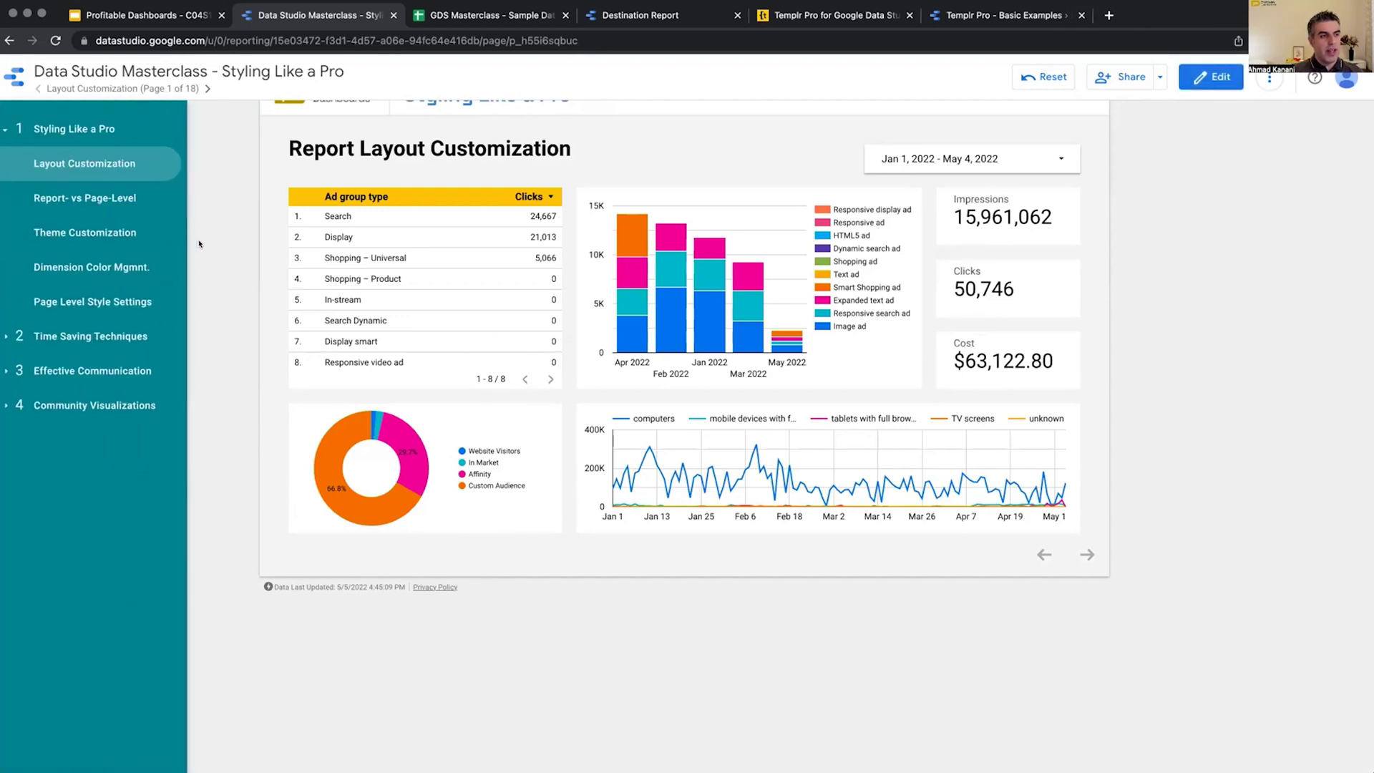
left_click(170, 91)
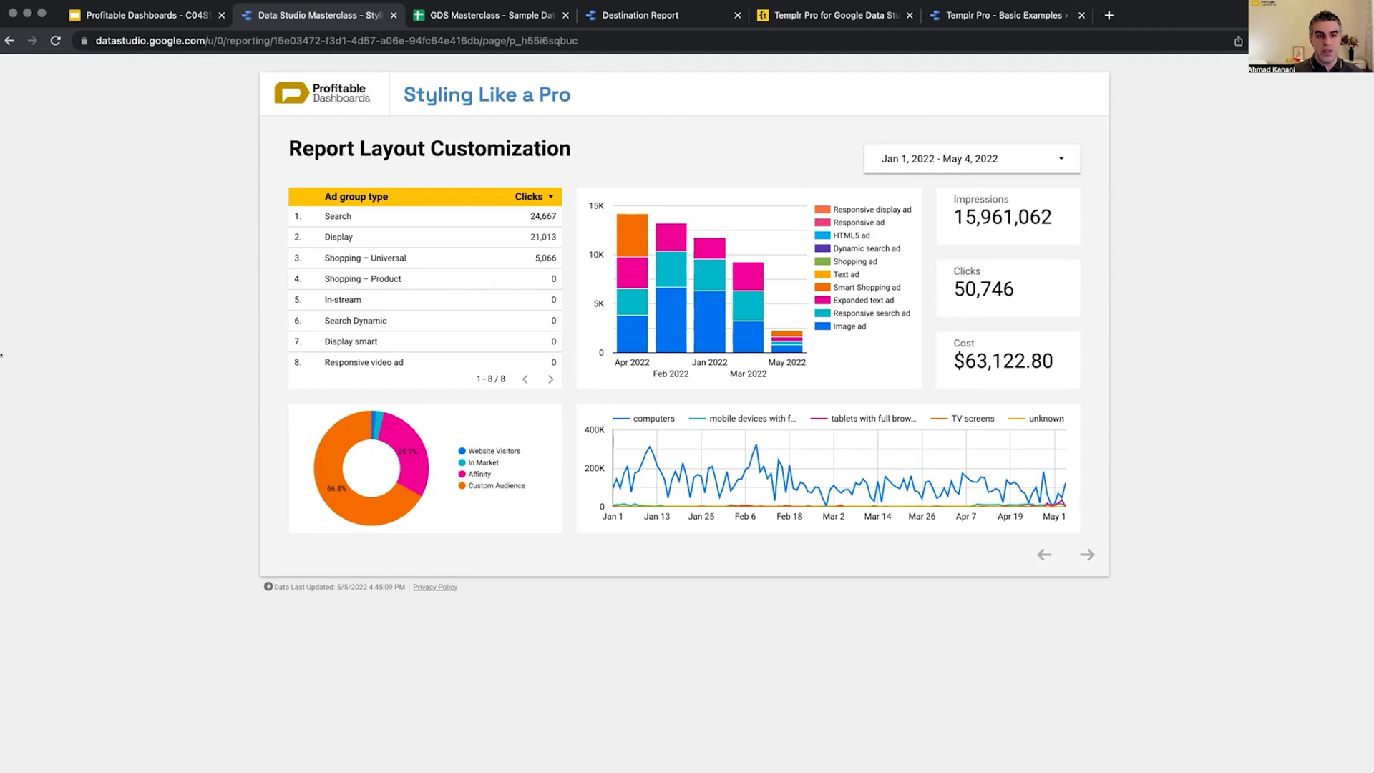
Return to editing, set the report's navigation type to Hidden, and preview it in view mode with the header revealed.
mouse_move(1162, 60)
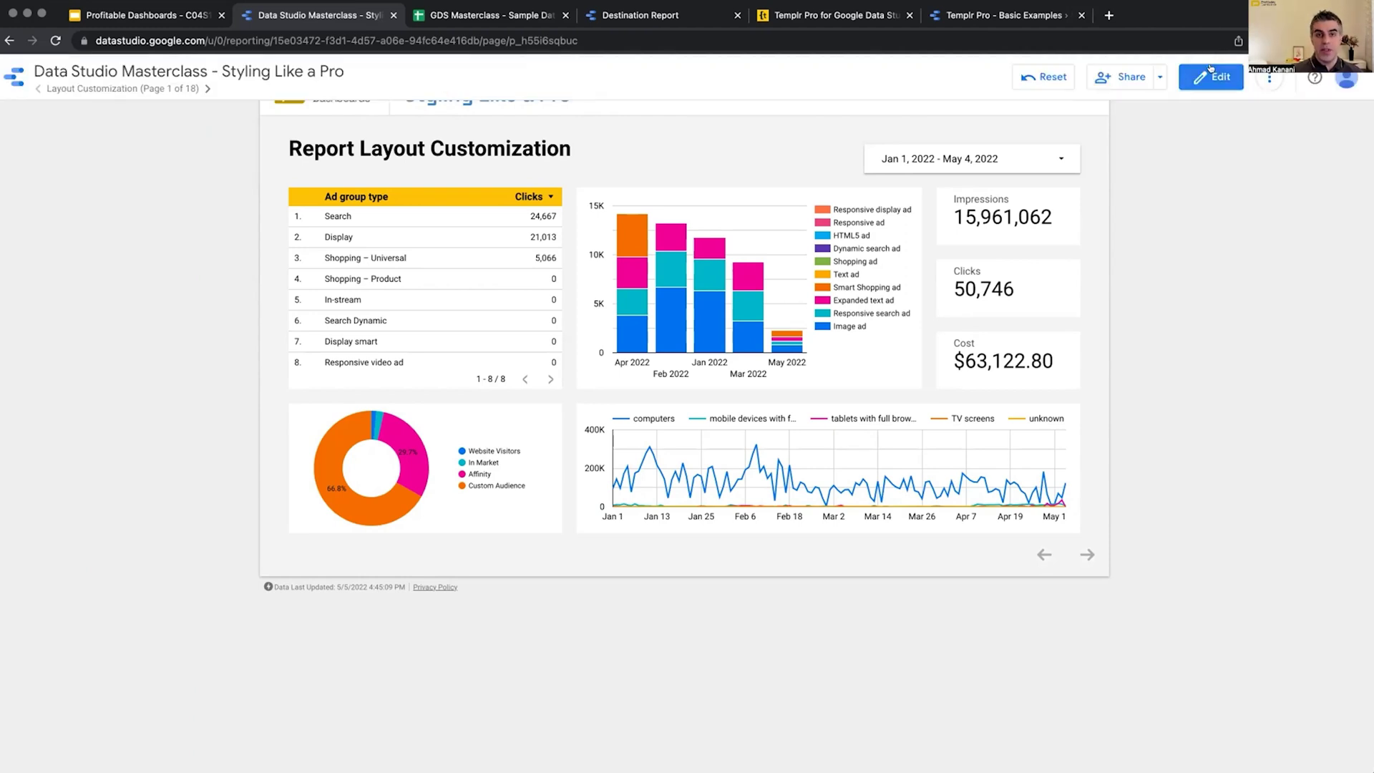
left_click(1210, 76)
left_click(711, 115)
left_click(1320, 192)
left_click(1288, 324)
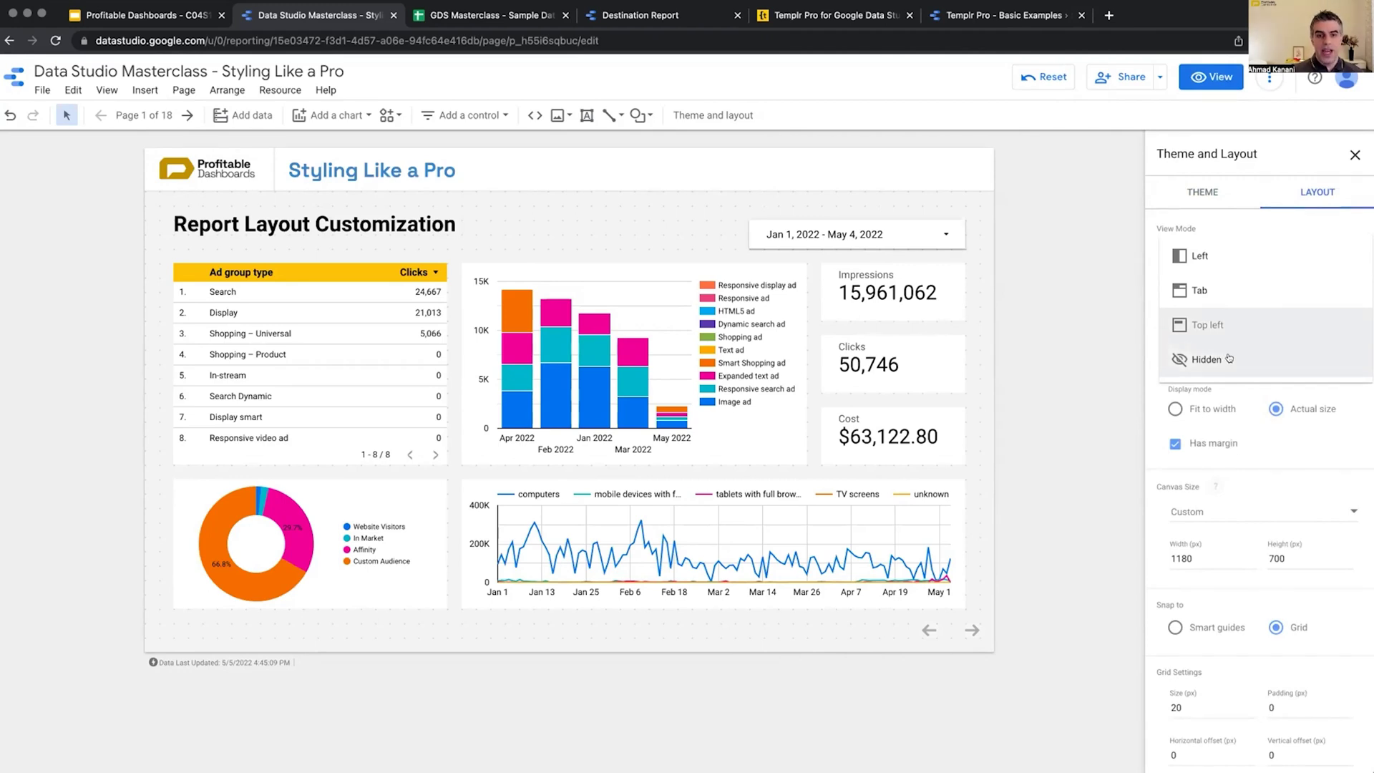
key("Escape")
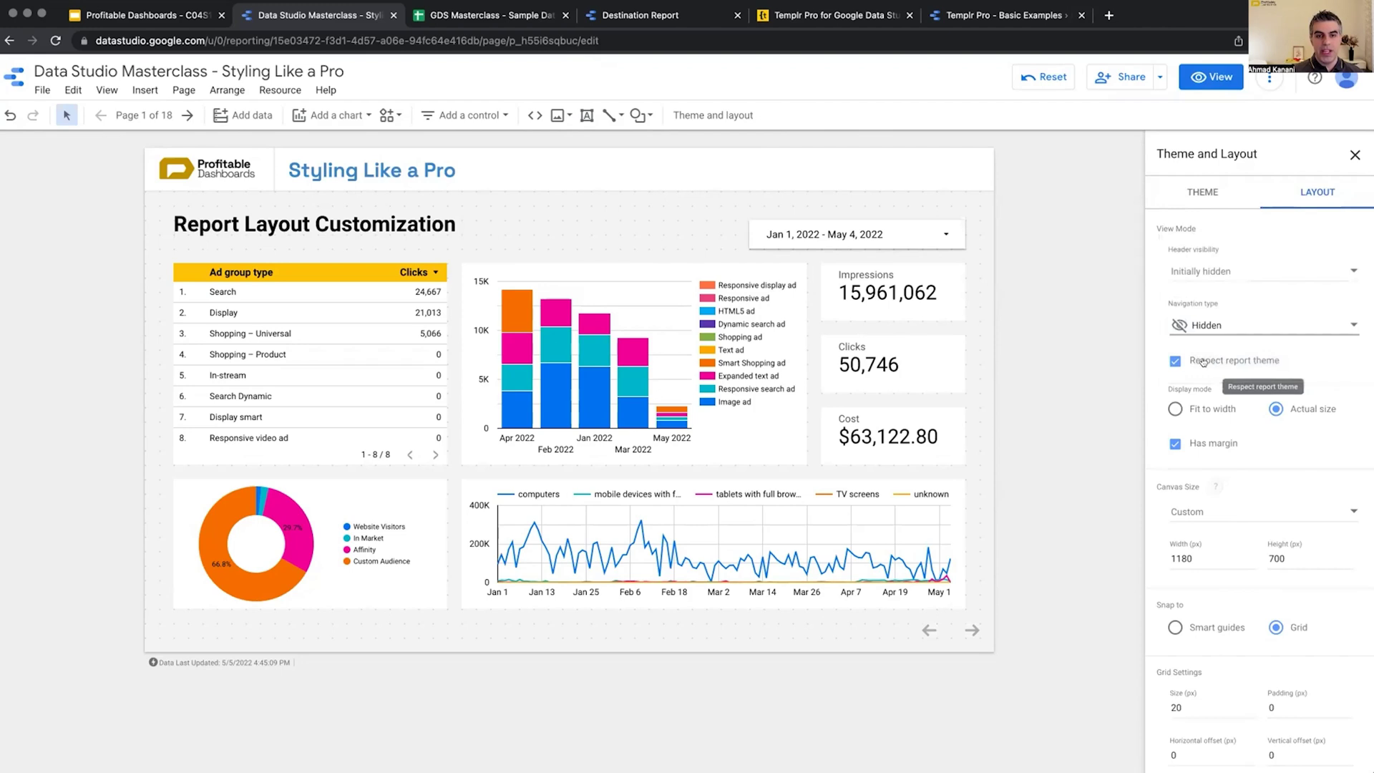
left_click(1206, 323)
left_click(1209, 355)
left_click(1095, 369)
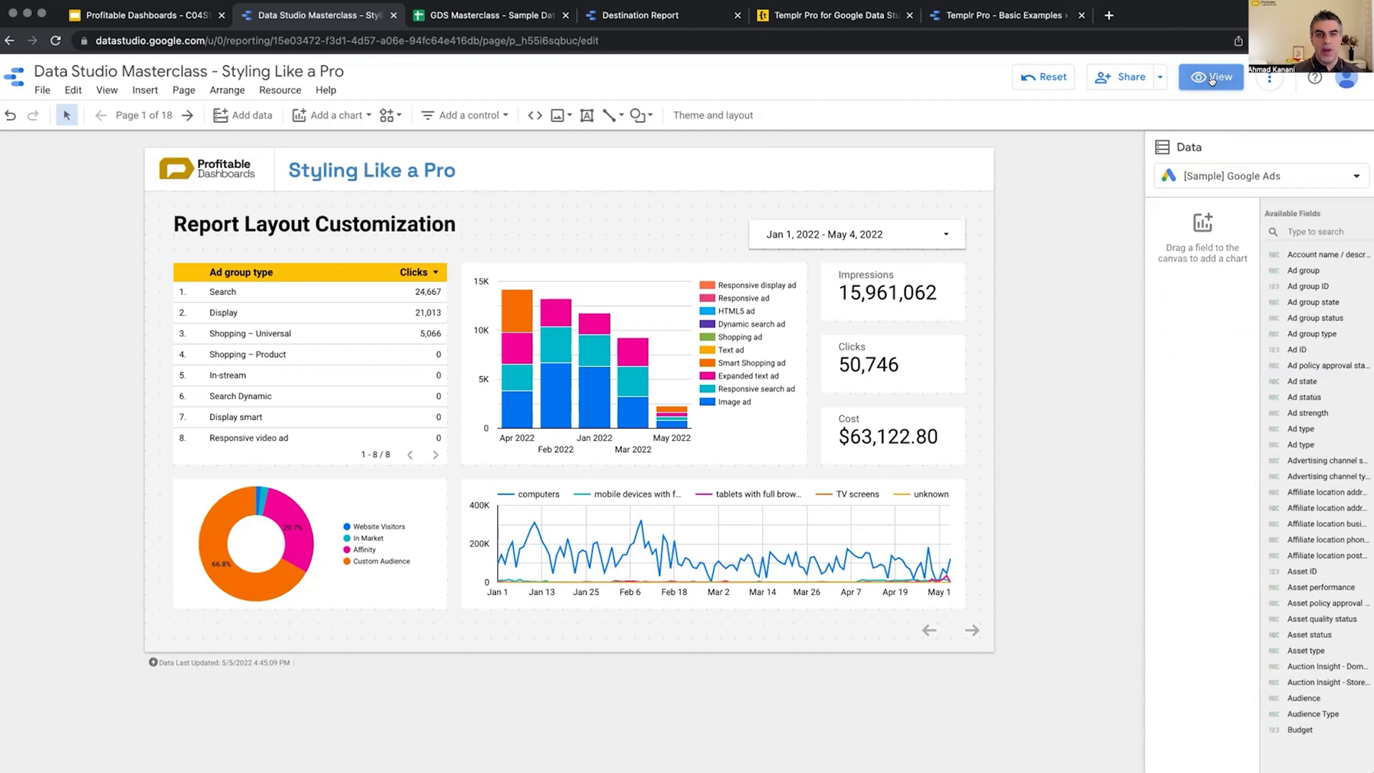
key("super+shift+e")
mouse_move(185, 54)
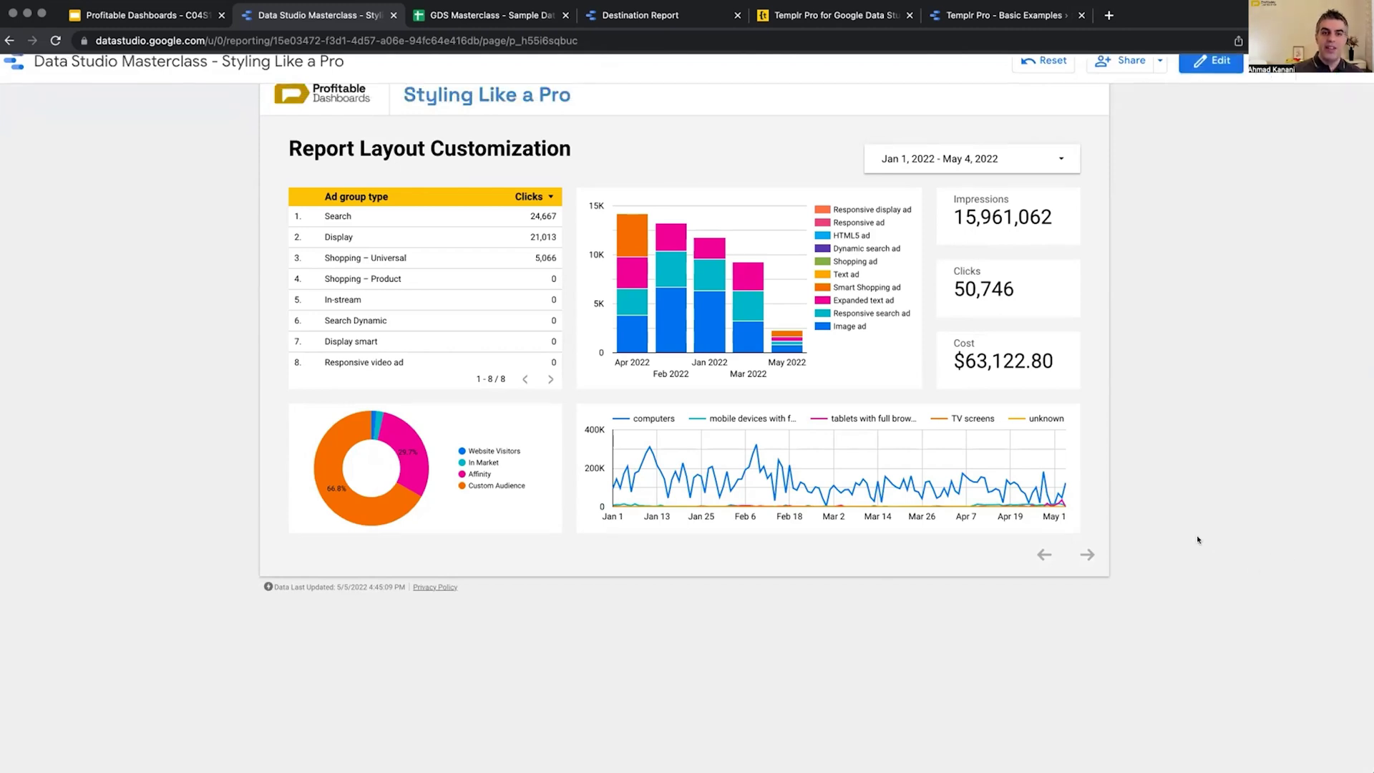
Page forward through the report in view mode and return to the Report Layout Customization page.
key("Right")
key("Right")
key("Right")
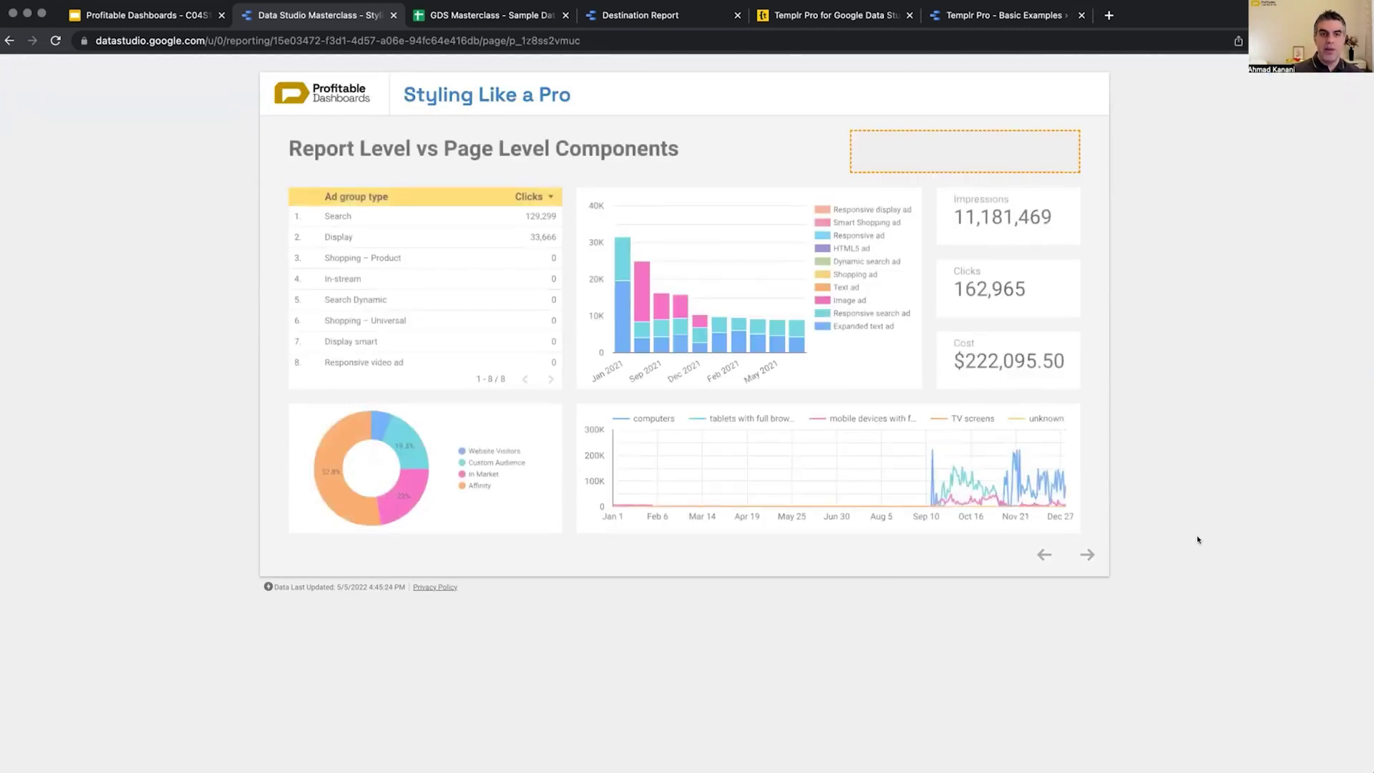
key("Left")
key("Left")
key("Left")
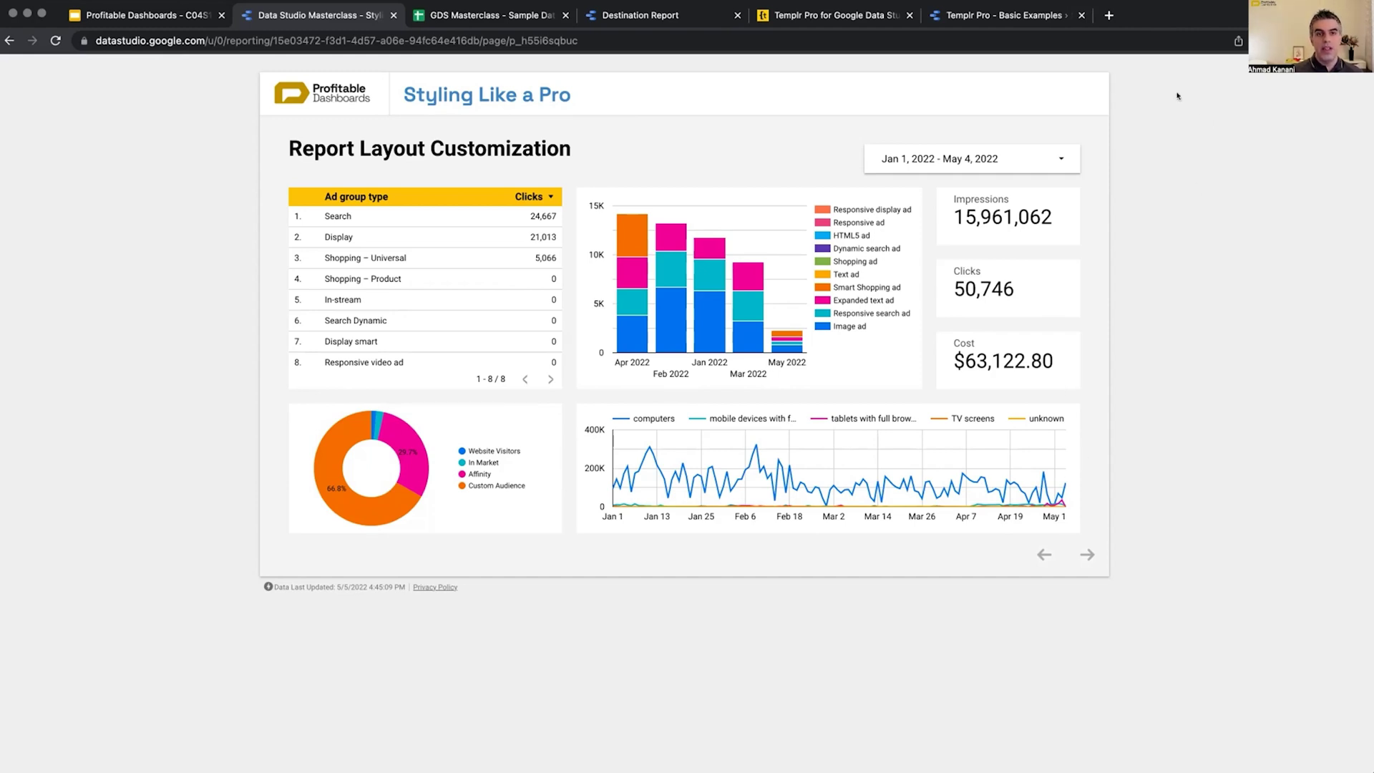
Return to editing and set the report's navigation type to Left in the layout settings.
left_click(1211, 77)
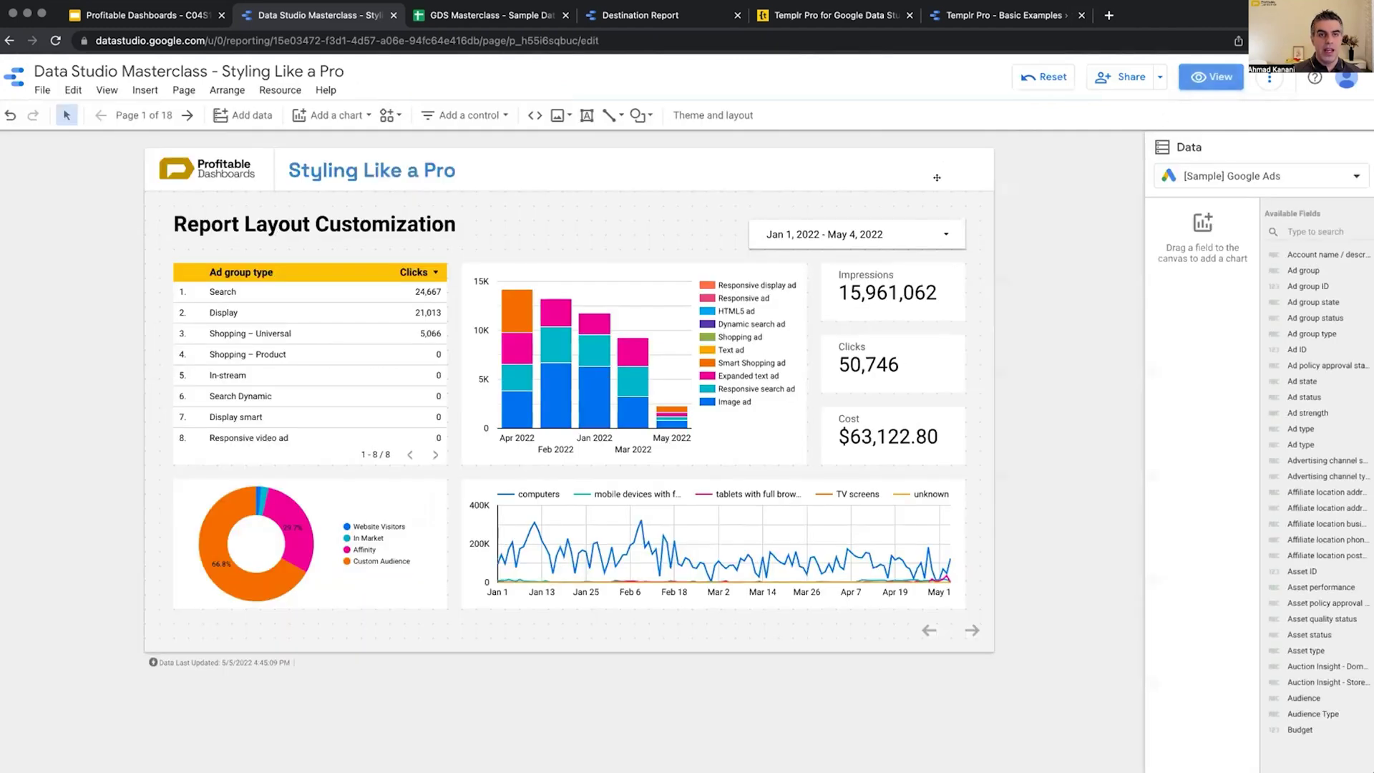
left_click(721, 115)
left_click(1317, 192)
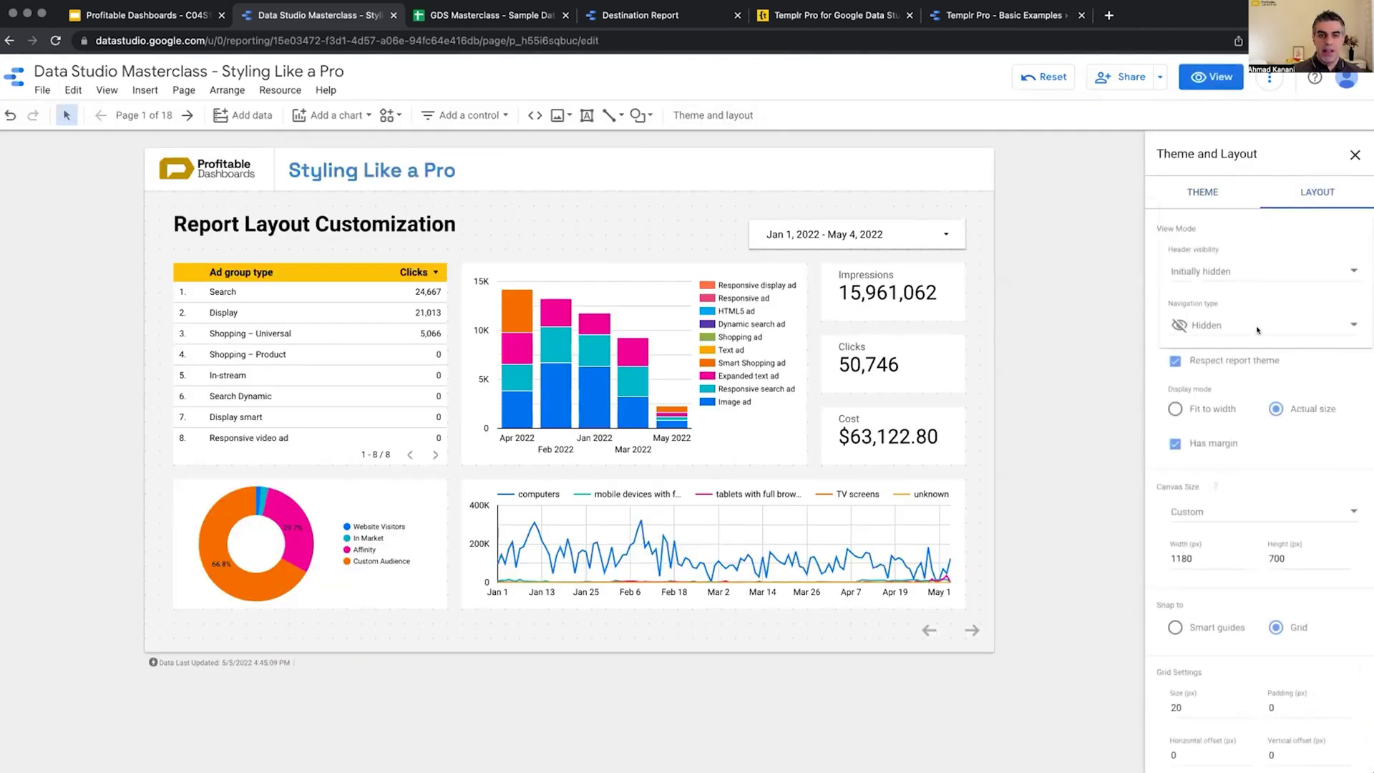
left_click(1257, 330)
left_click(1191, 223)
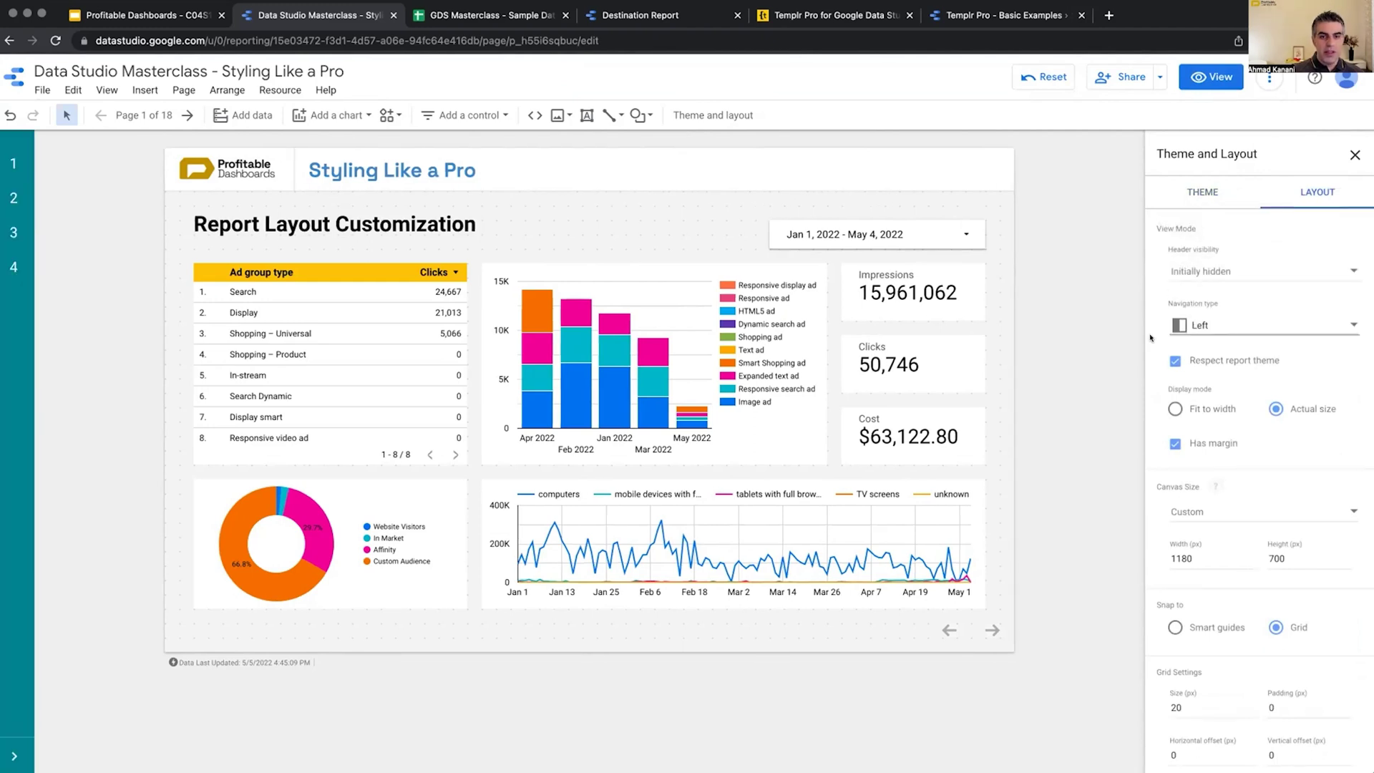
Expand the left page navigation and preview the report at actual size in view mode.
scroll(1181, 339, "down", 1)
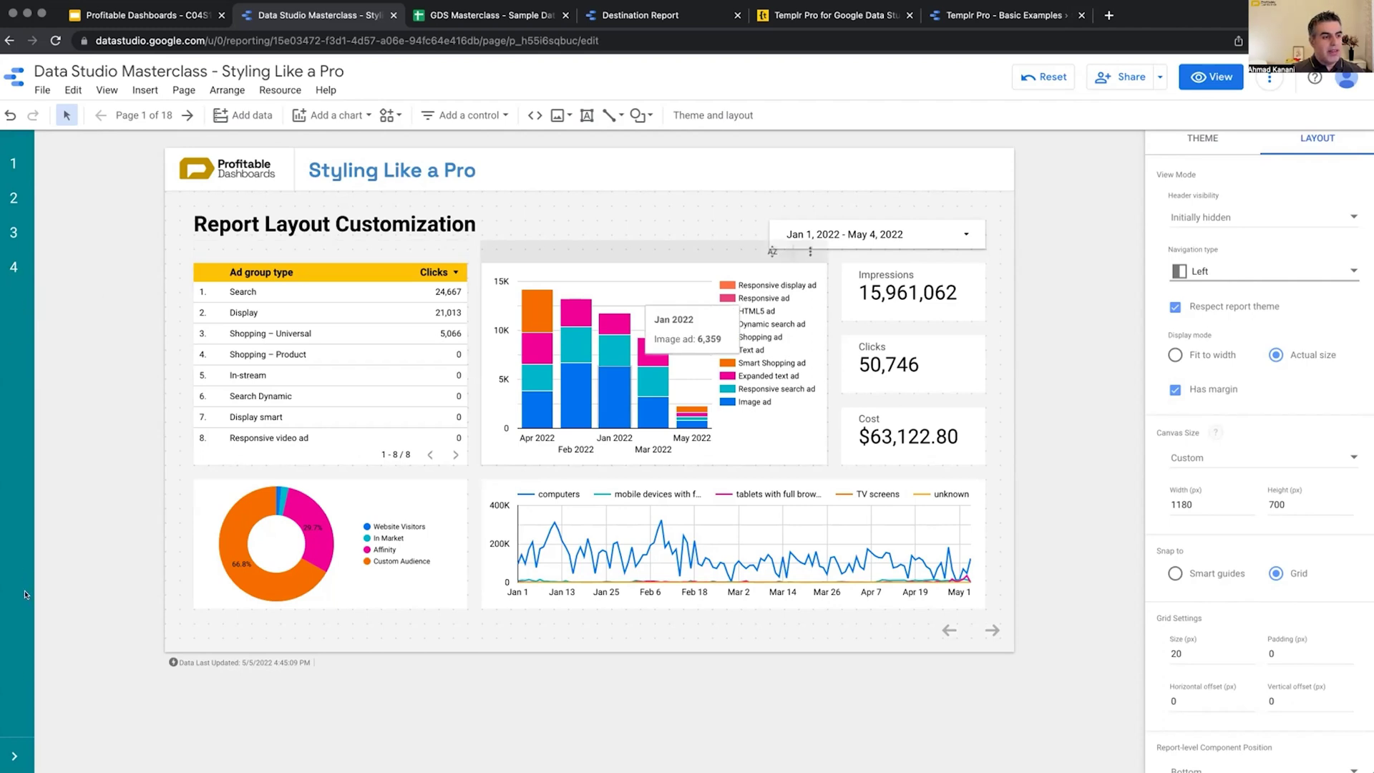
left_click(12, 757)
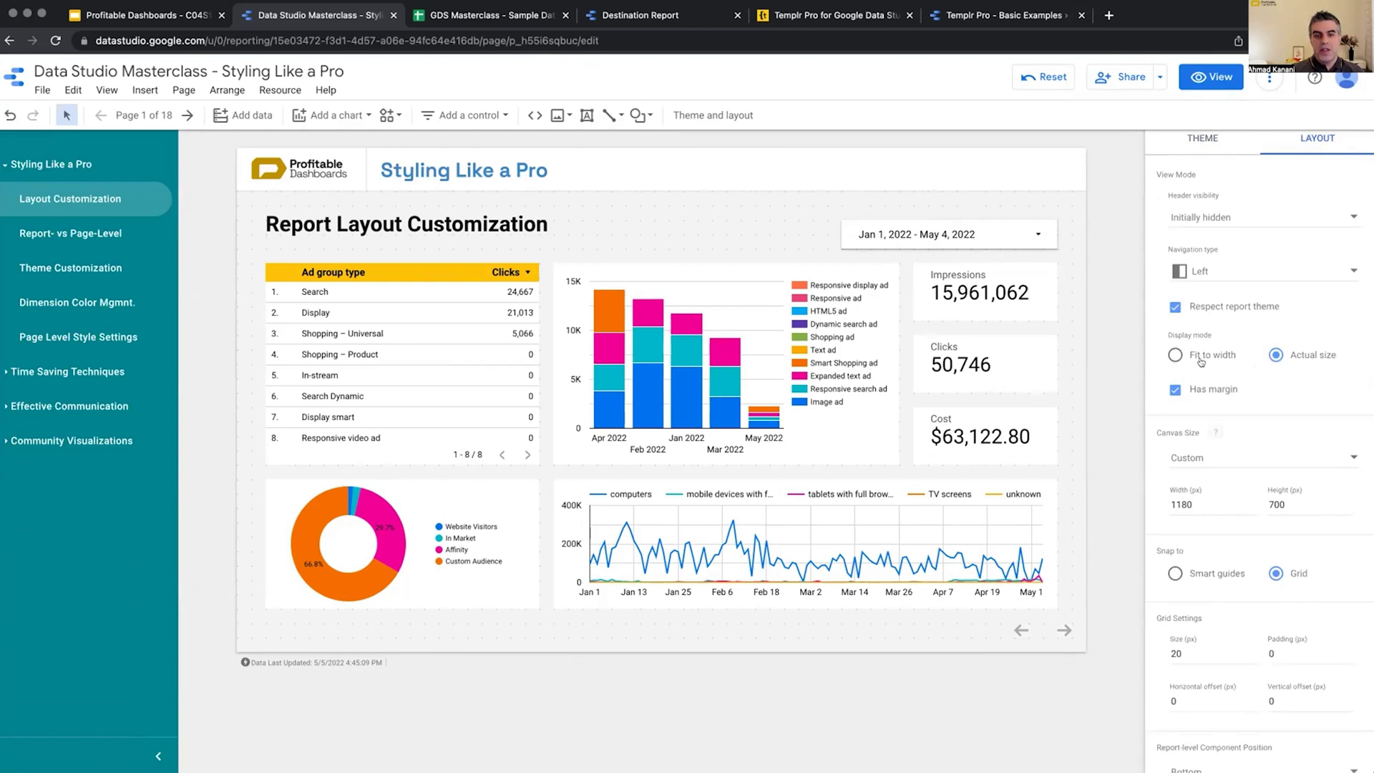
left_click(1212, 78)
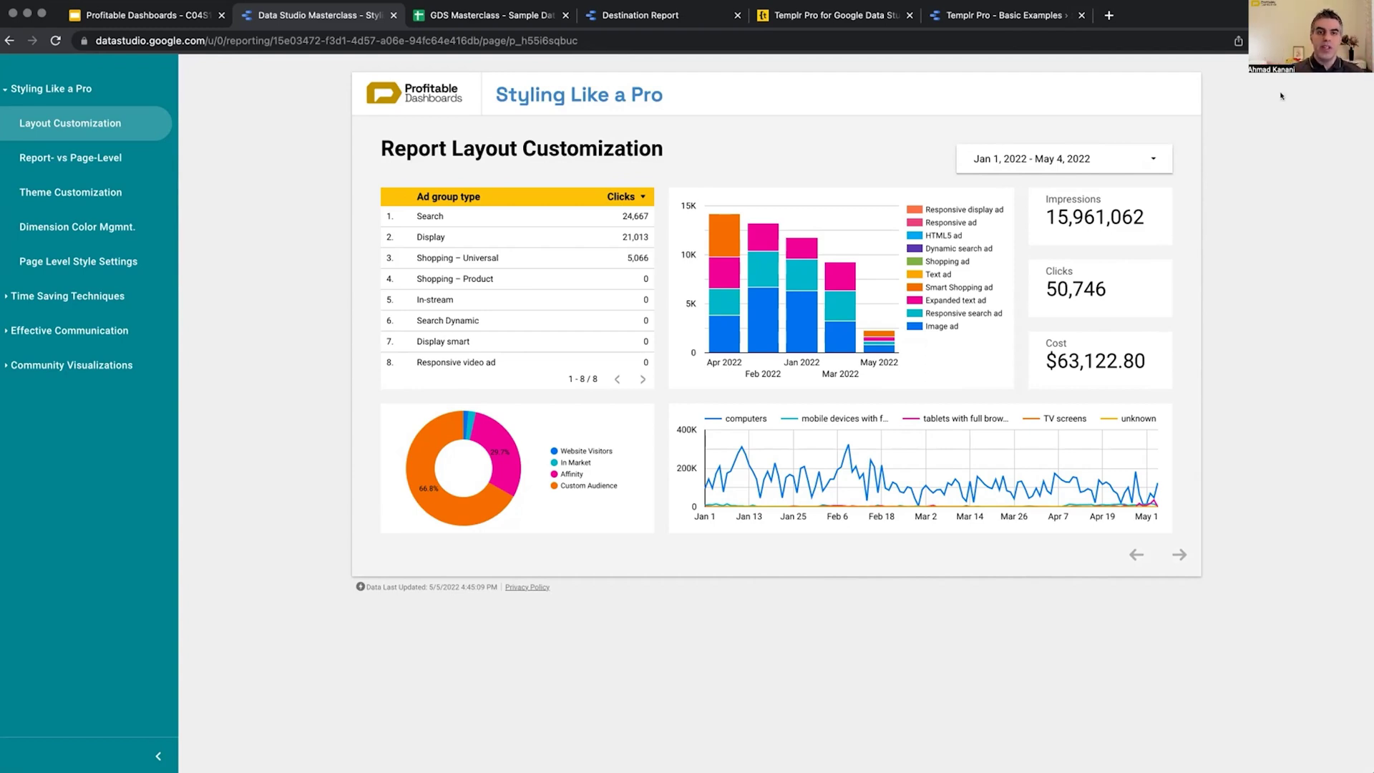
Set the report's display mode to Fit to width in the layout settings and preview it in view mode.
left_click(1214, 74)
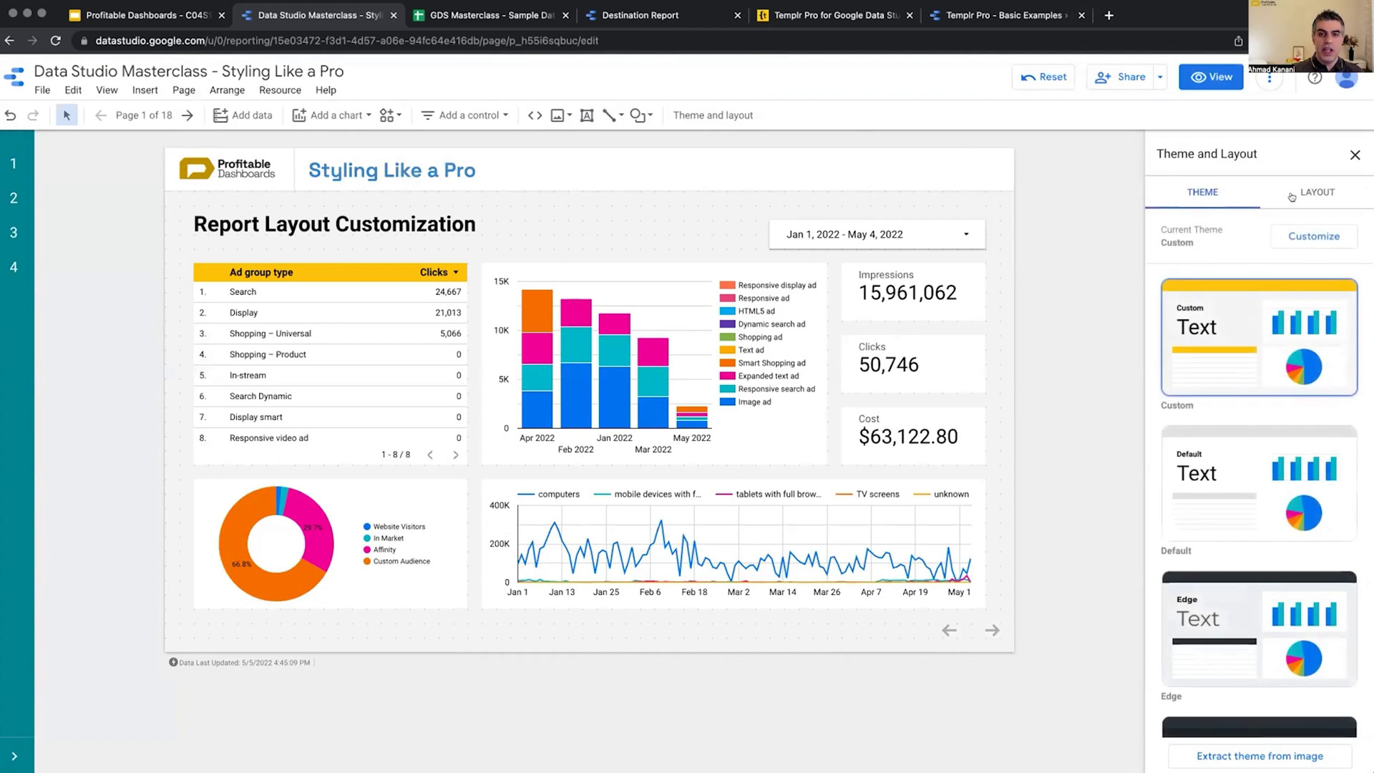
left_click(1291, 195)
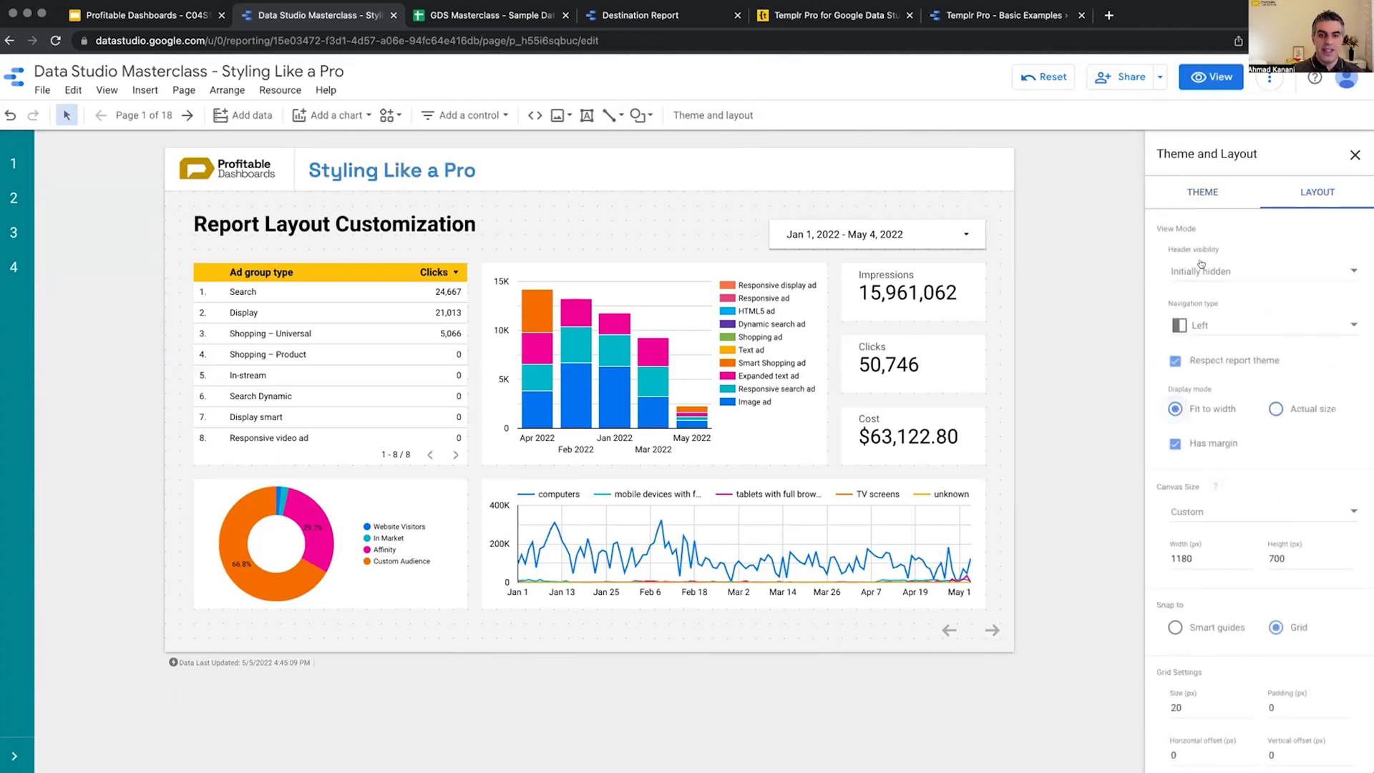
left_click(1213, 77)
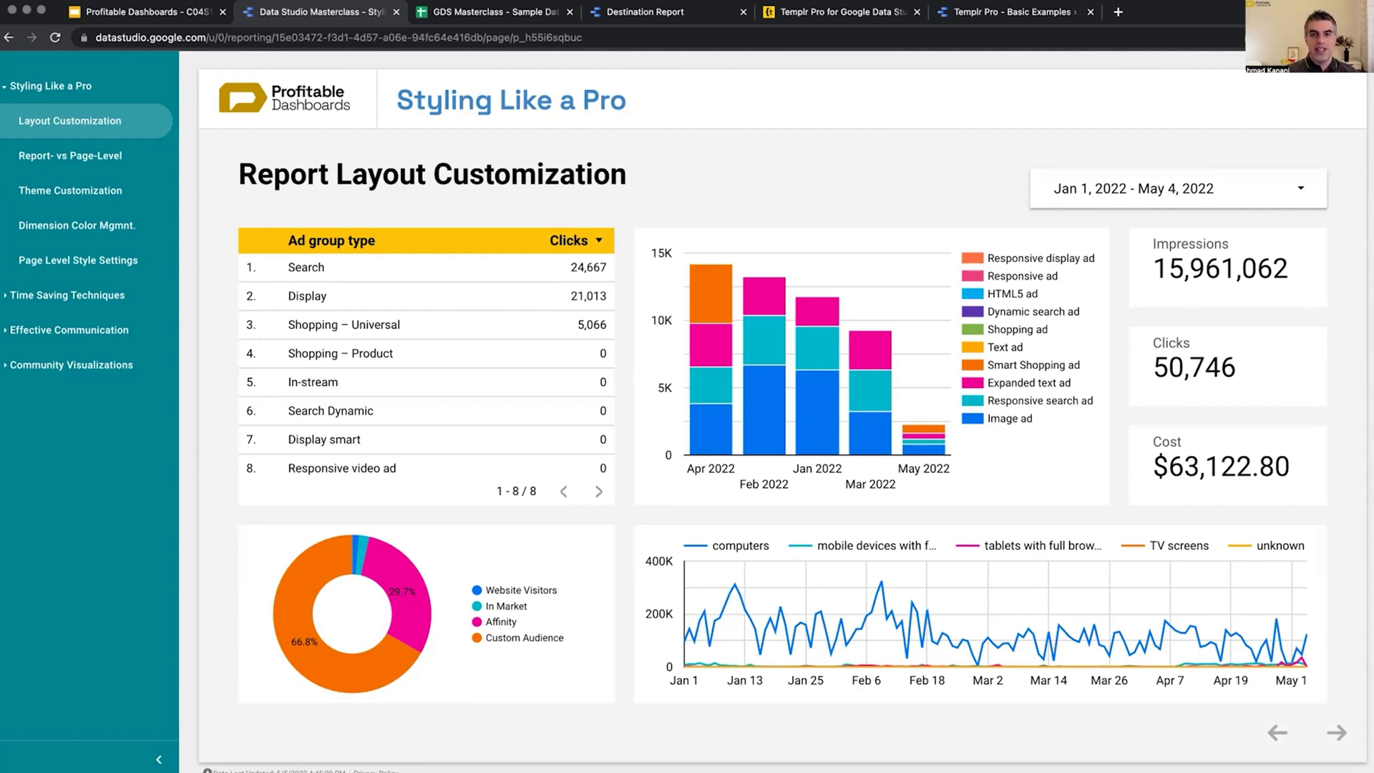
Review the layout settings, then inspect the margin around the fit-to-width report in view mode.
left_click(1220, 74)
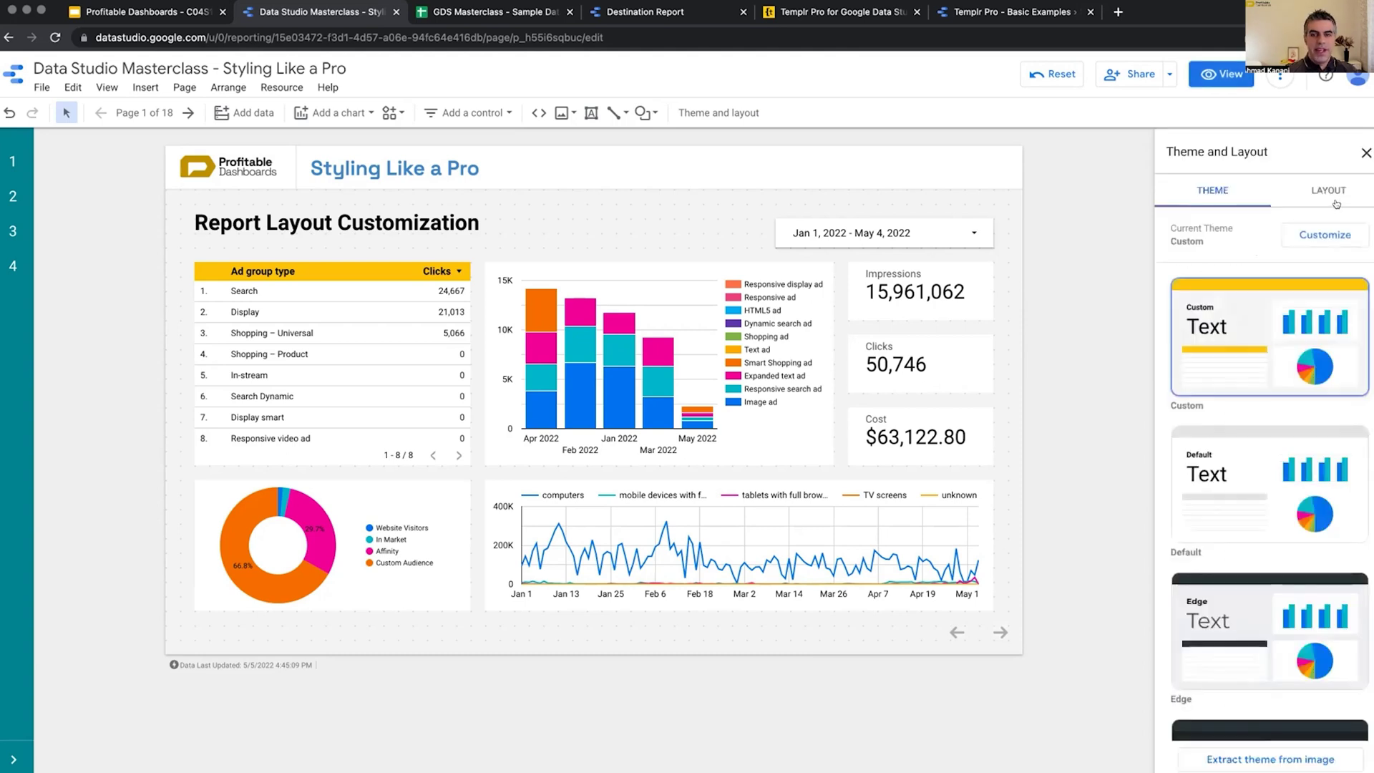
left_click(1331, 199)
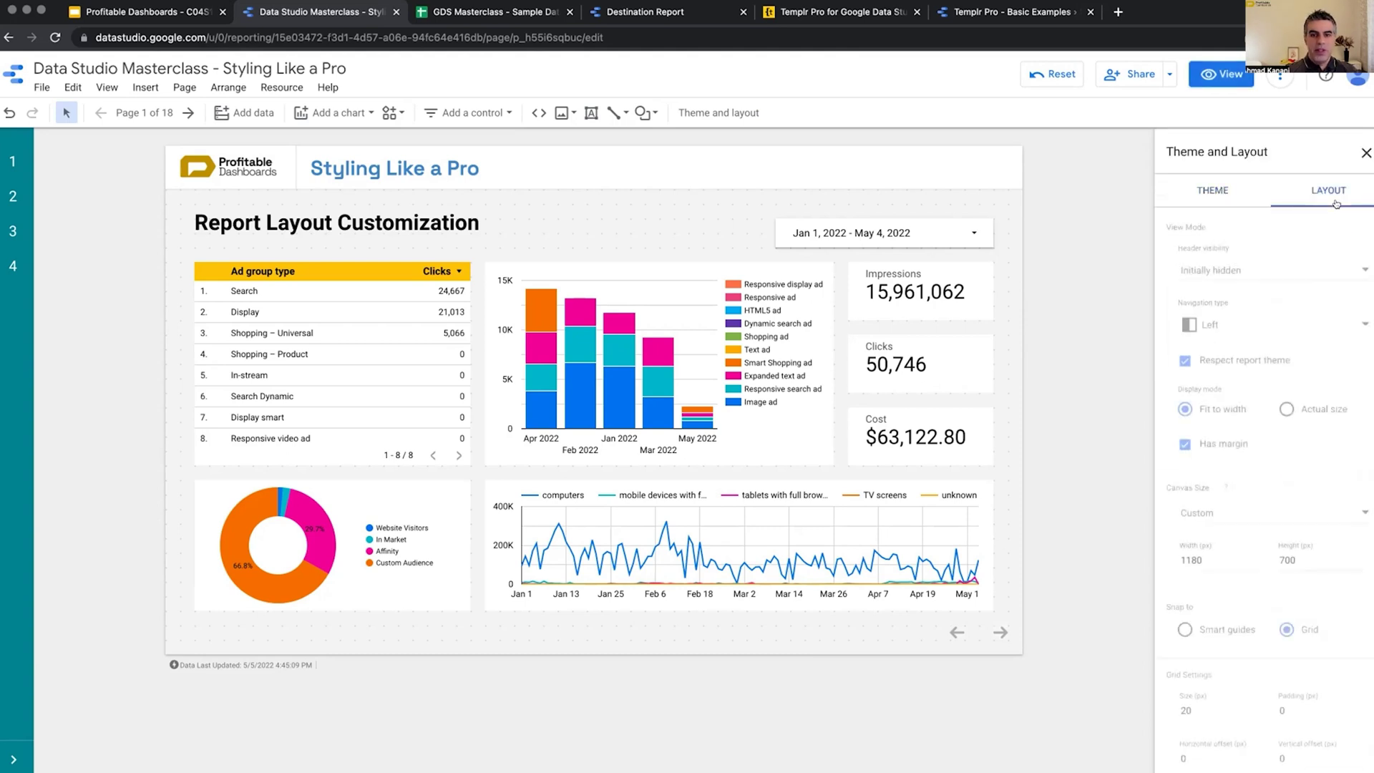
left_click(1227, 76)
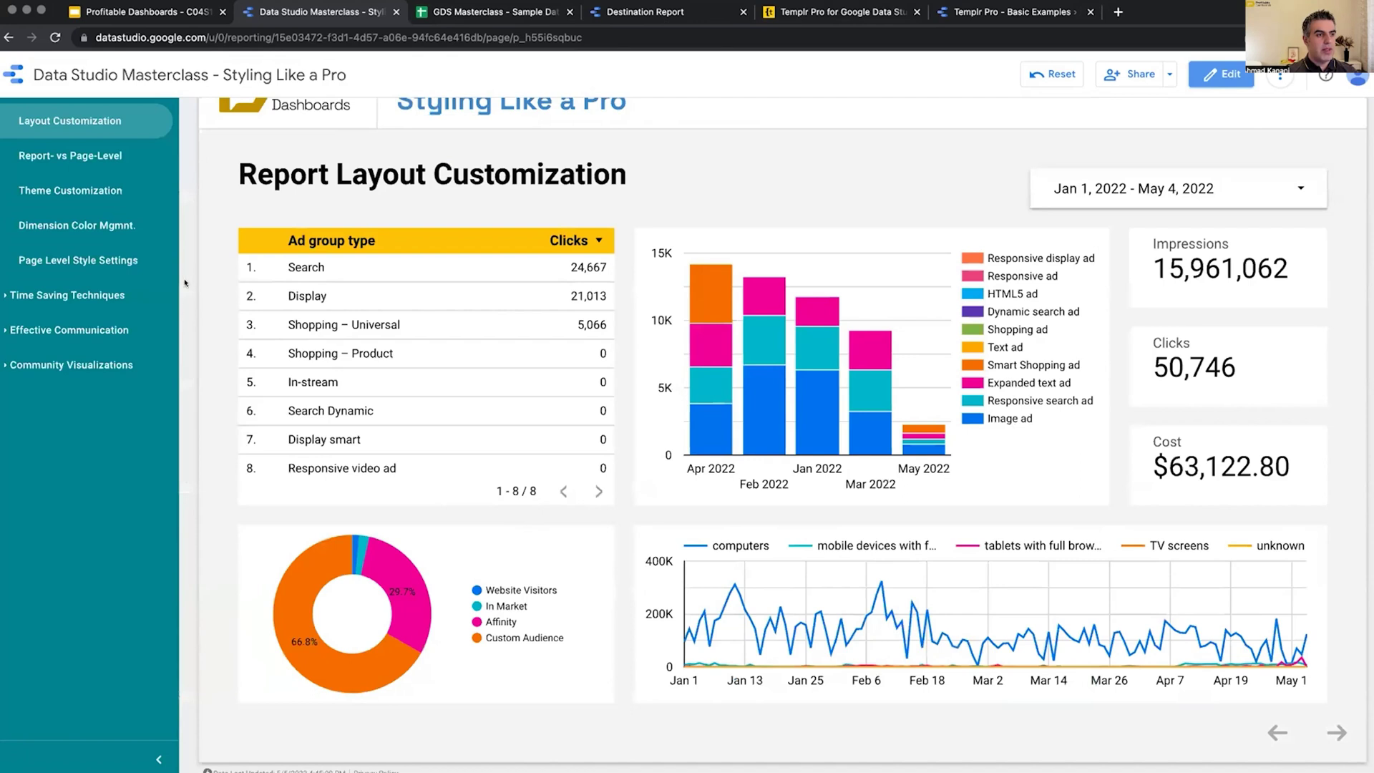
Turn off Has margin in the report's layout settings, preview the result in view mode, and return to editing.
left_click(1221, 74)
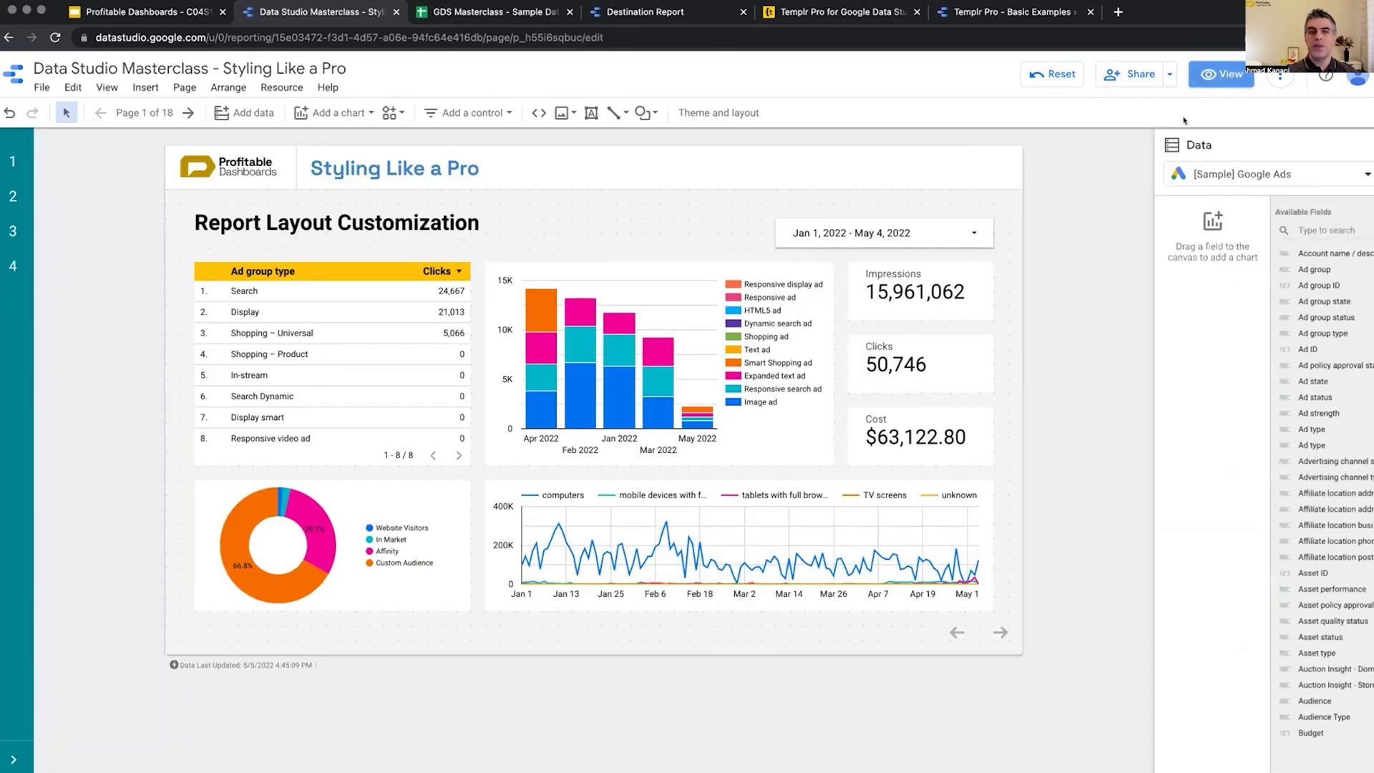
left_click(715, 112)
left_click(1337, 187)
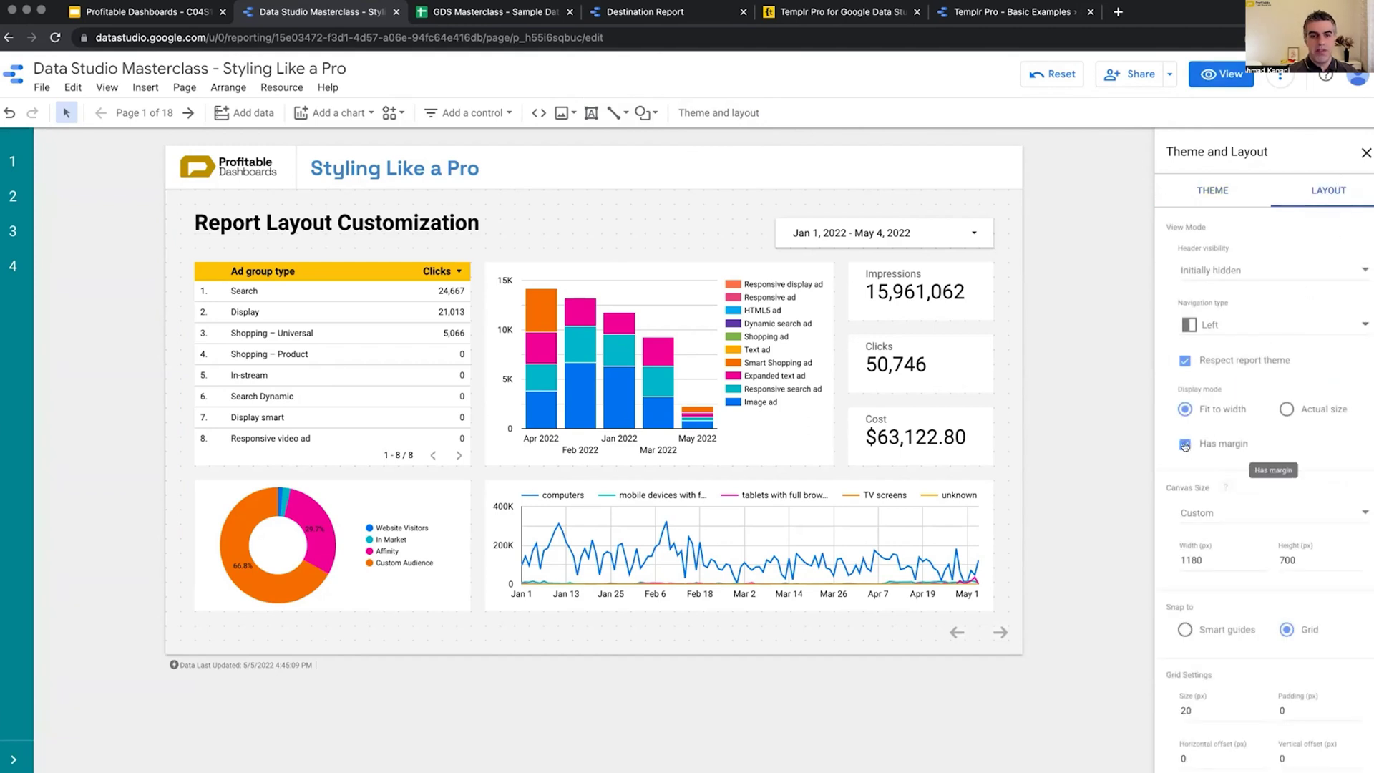
left_click(1184, 444)
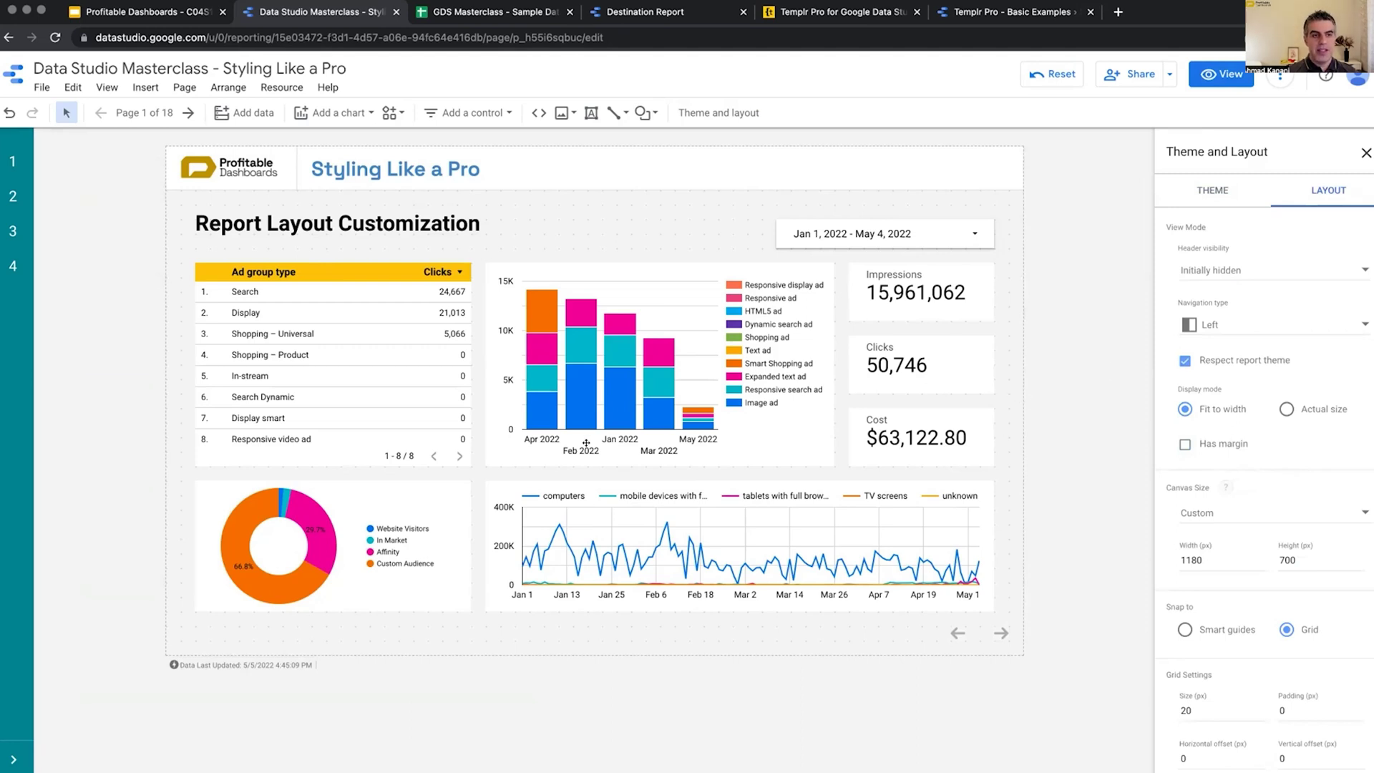
left_click(1220, 73)
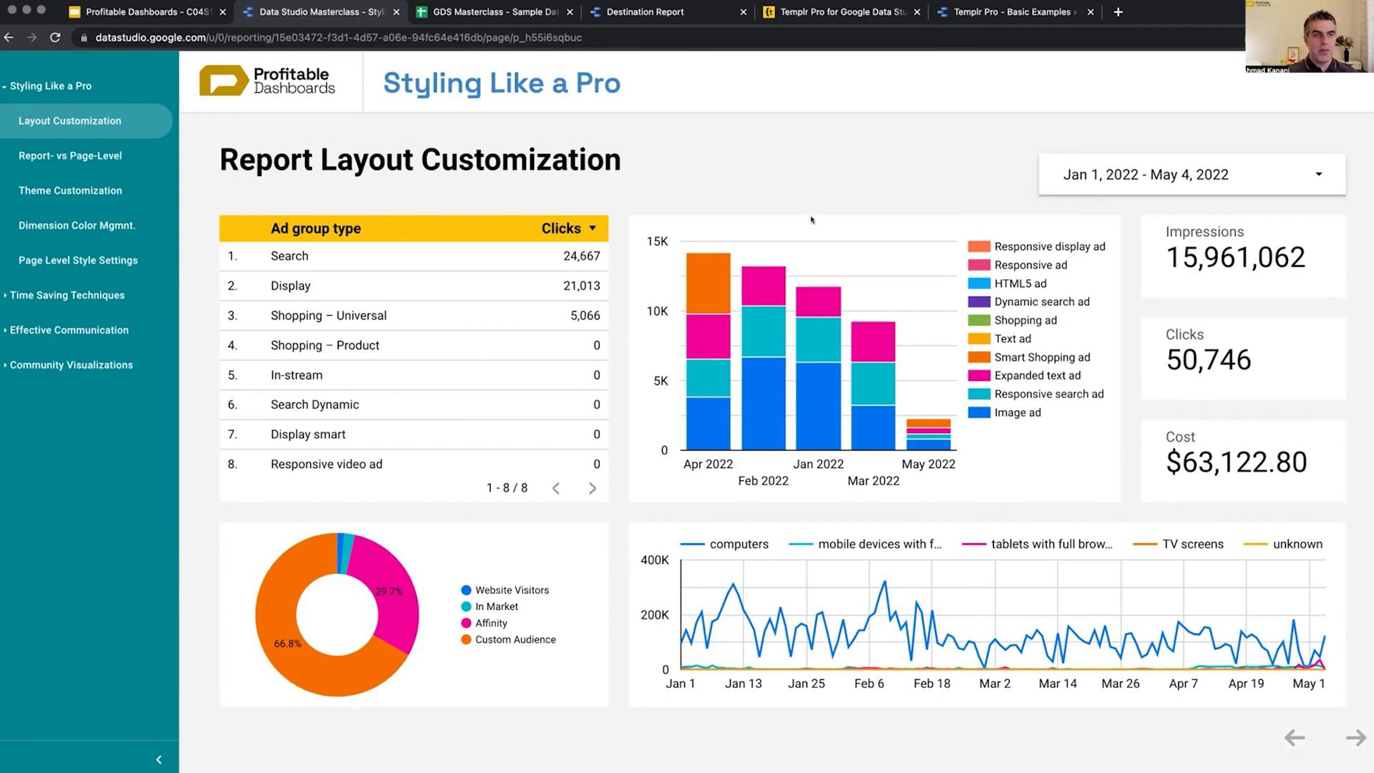
left_click(1277, 93)
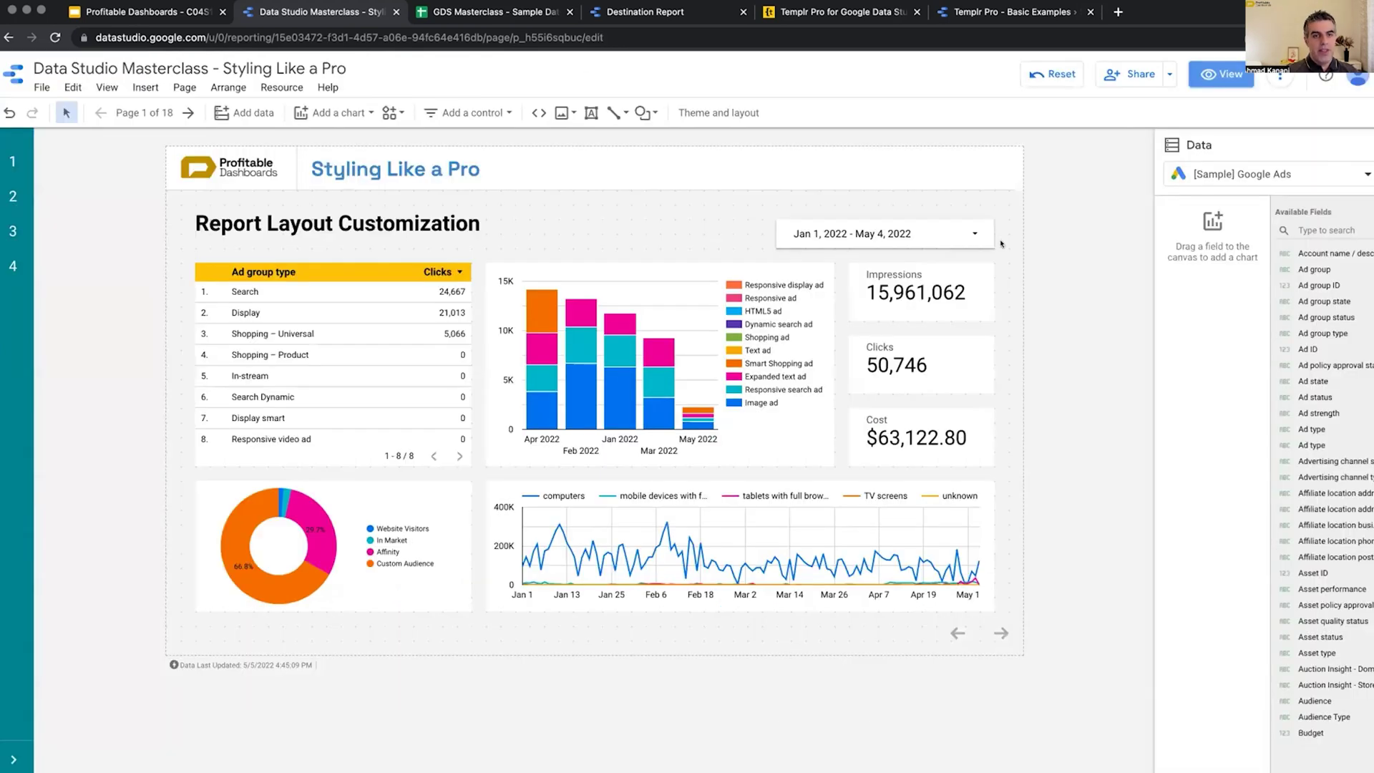
Increase the custom canvas width to 1191 px in the report's layout settings.
left_click(718, 113)
left_click(1322, 190)
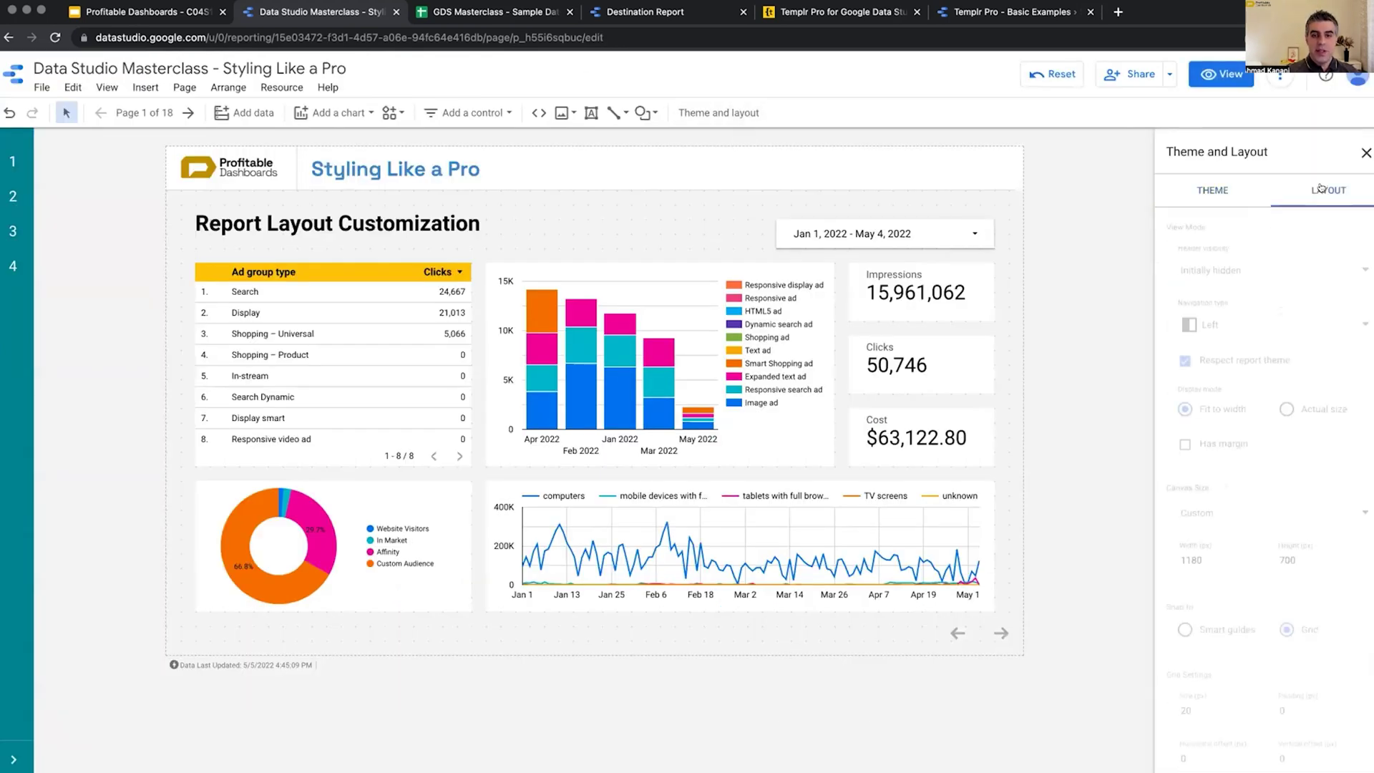
scroll(1292, 471, "down", 1)
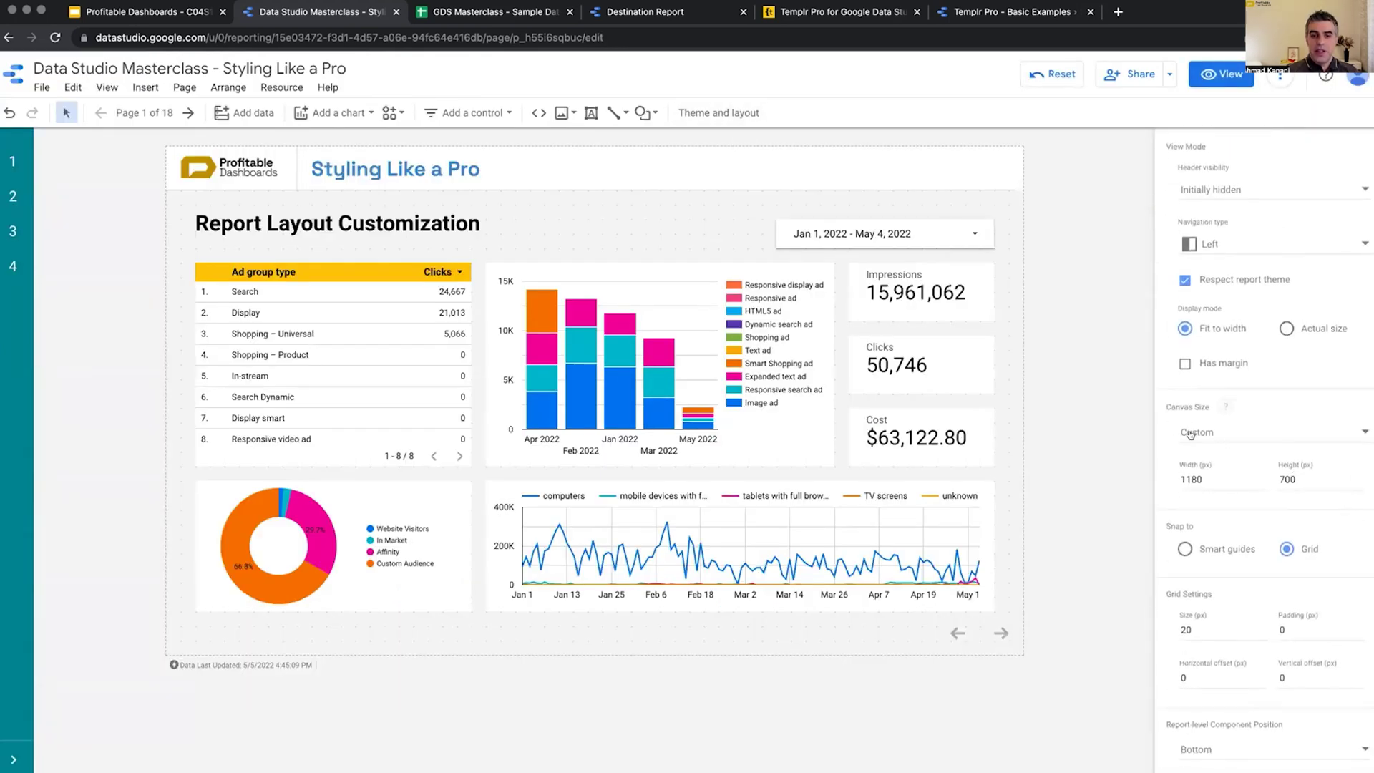
left_click(1207, 480)
left_click_drag(1179, 479, 1207, 479)
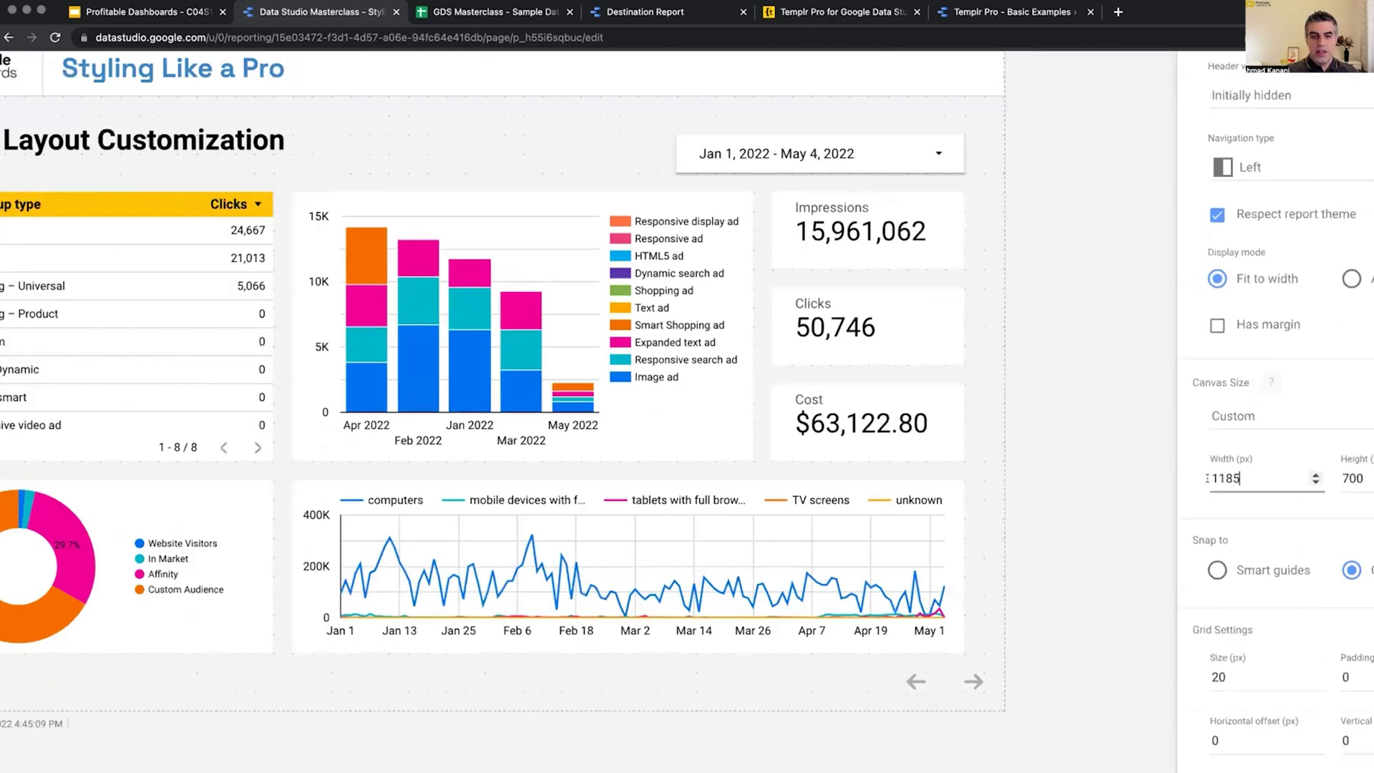
key("Up")
key("Up")
key("Up")
key("Up")
key("Up")
key("Up")
key("Up")
key("Up")
key("Up")
key("Up")
key("Up")
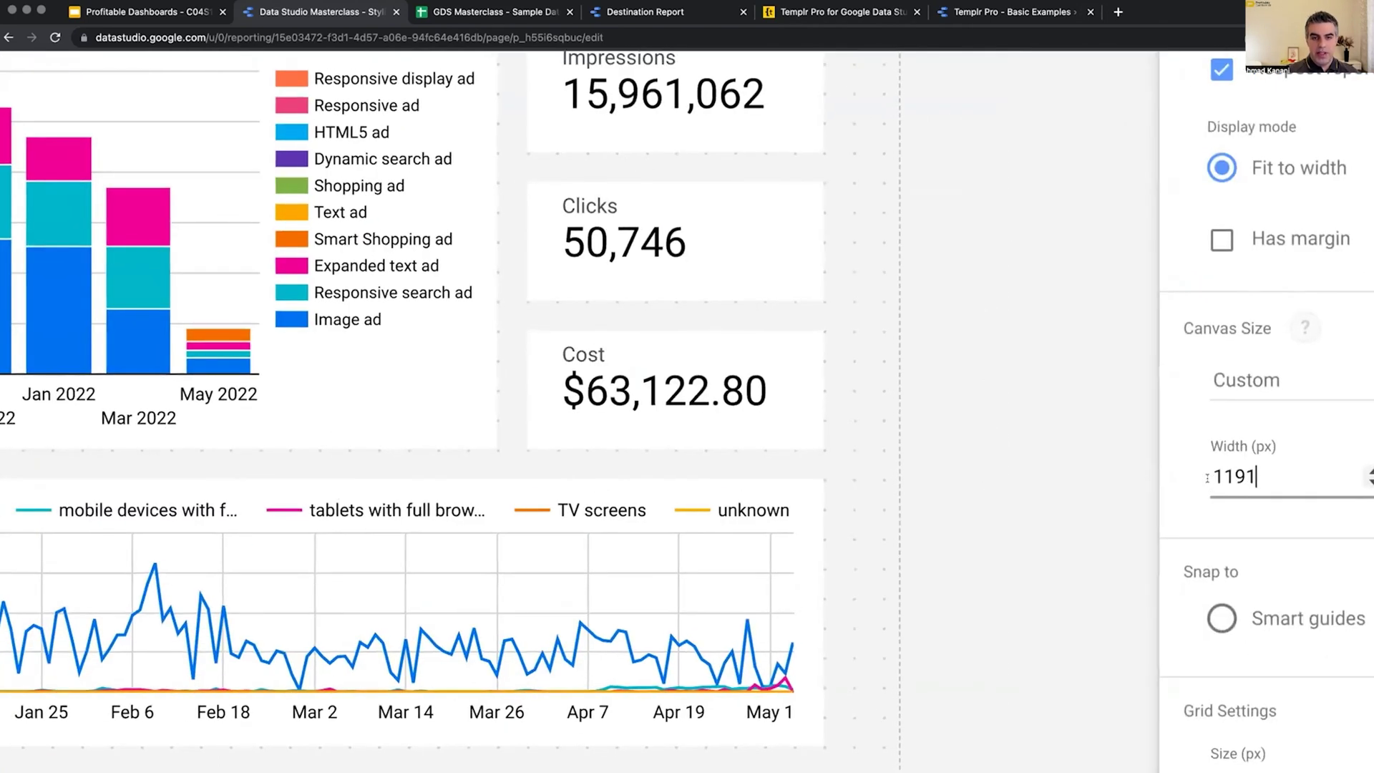
Bring the canvas width back down to 1180 px.
key("Down")
key("Down")
key("Down")
key("Down")
key("Down")
key("Down")
key("Down")
key("Down")
key("Down")
key("Down")
key("Down")
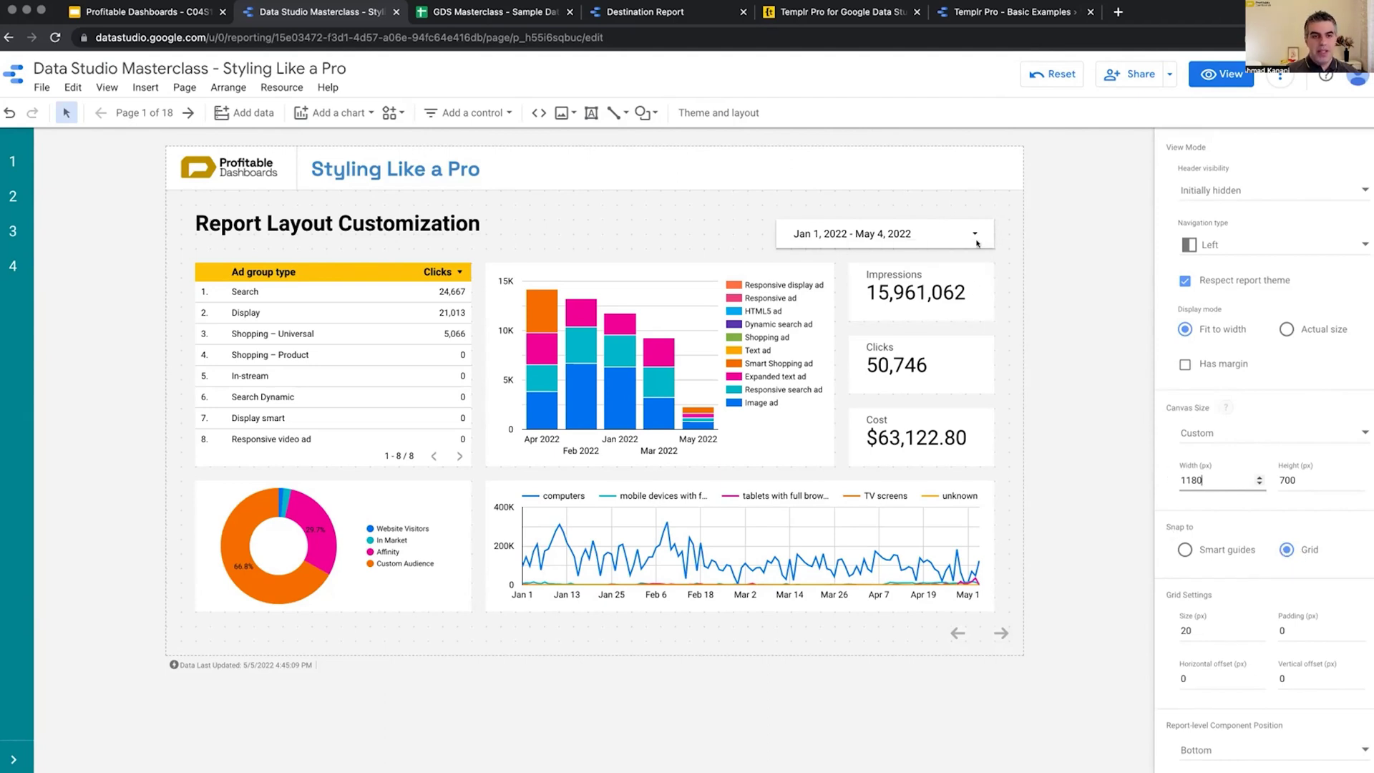
Shift the date range control left and back in line with the scorecards, then preview the report in view mode and return to editing.
left_click(953, 210)
key("Left")
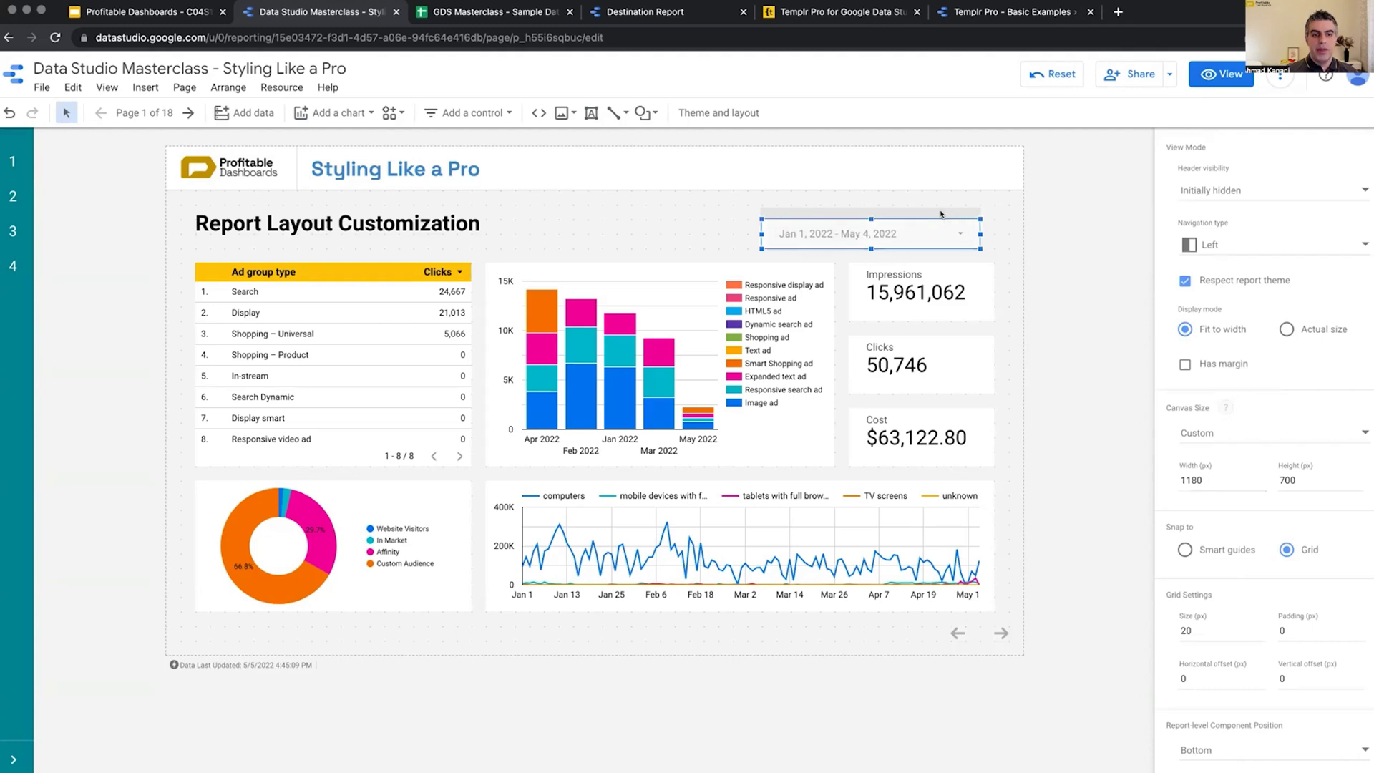
mouse_move(952, 209)
left_mouse_down()
mouse_move(925, 212)
mouse_move(965, 222)
left_mouse_up()
scroll(1011, 262, "up", 5)
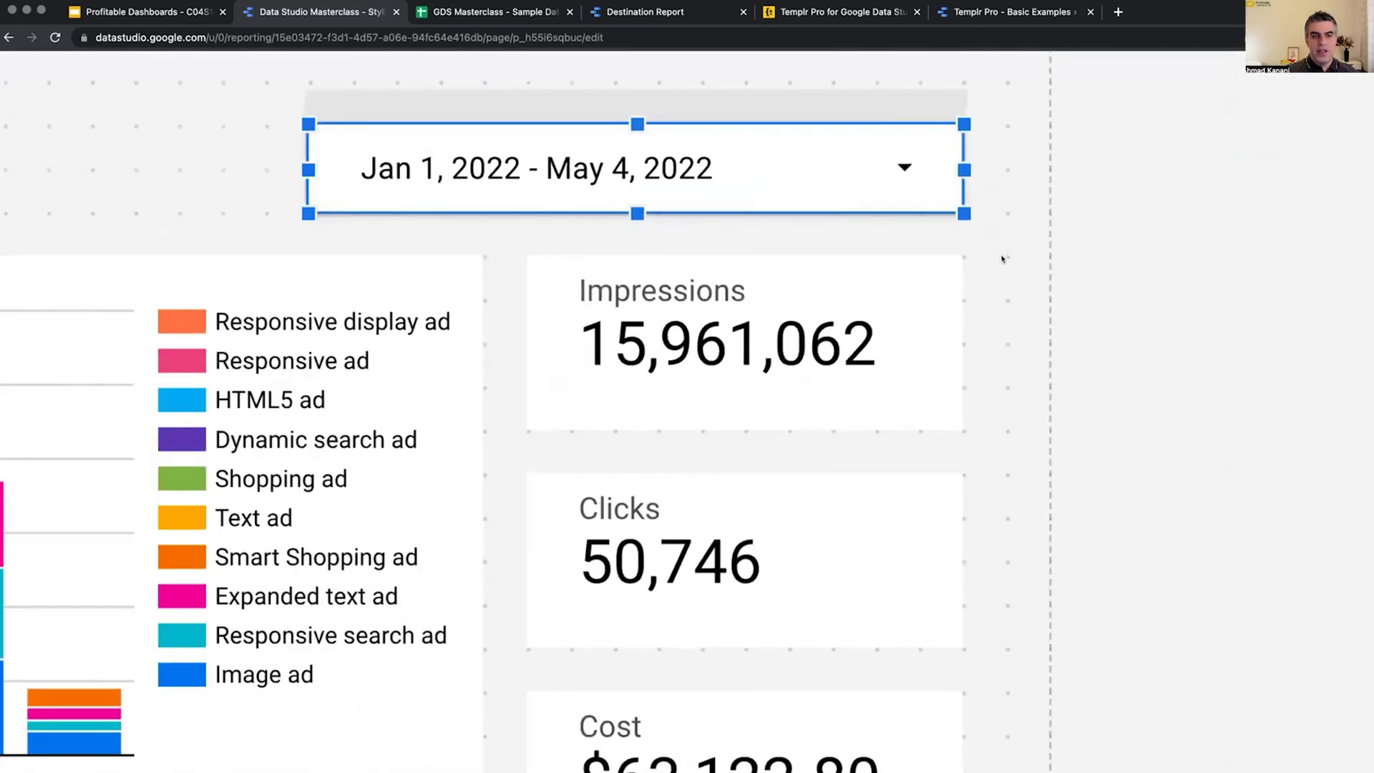
scroll(1003, 259, "down", 5)
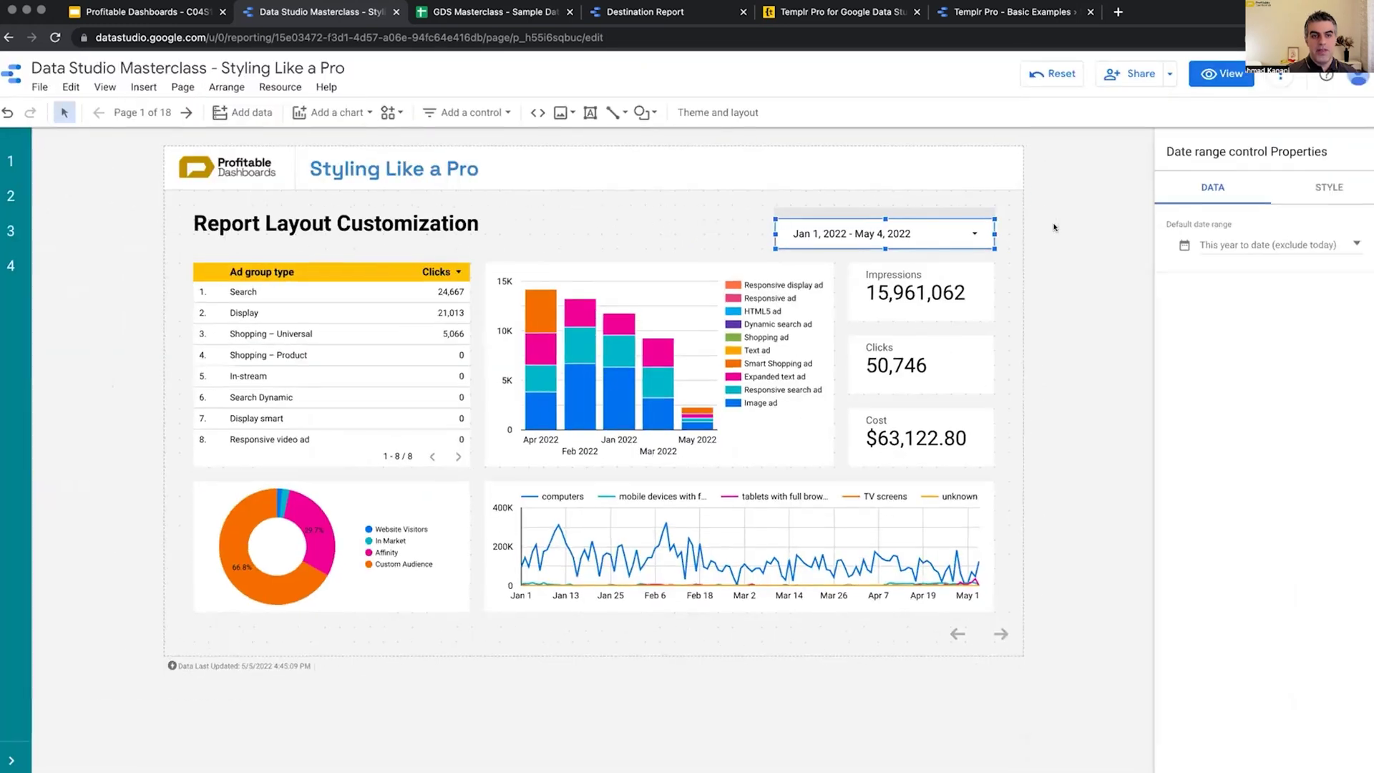
left_click(1211, 81)
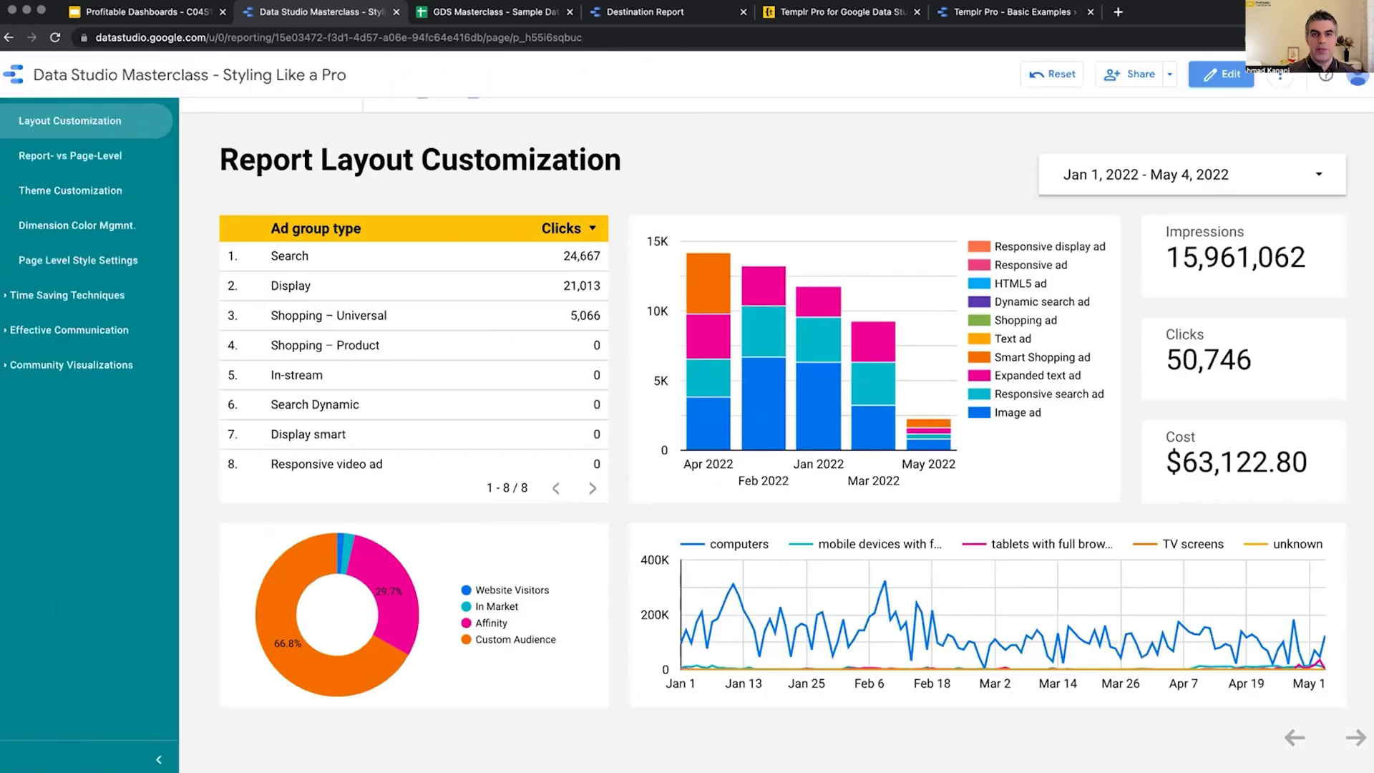
left_click(1226, 74)
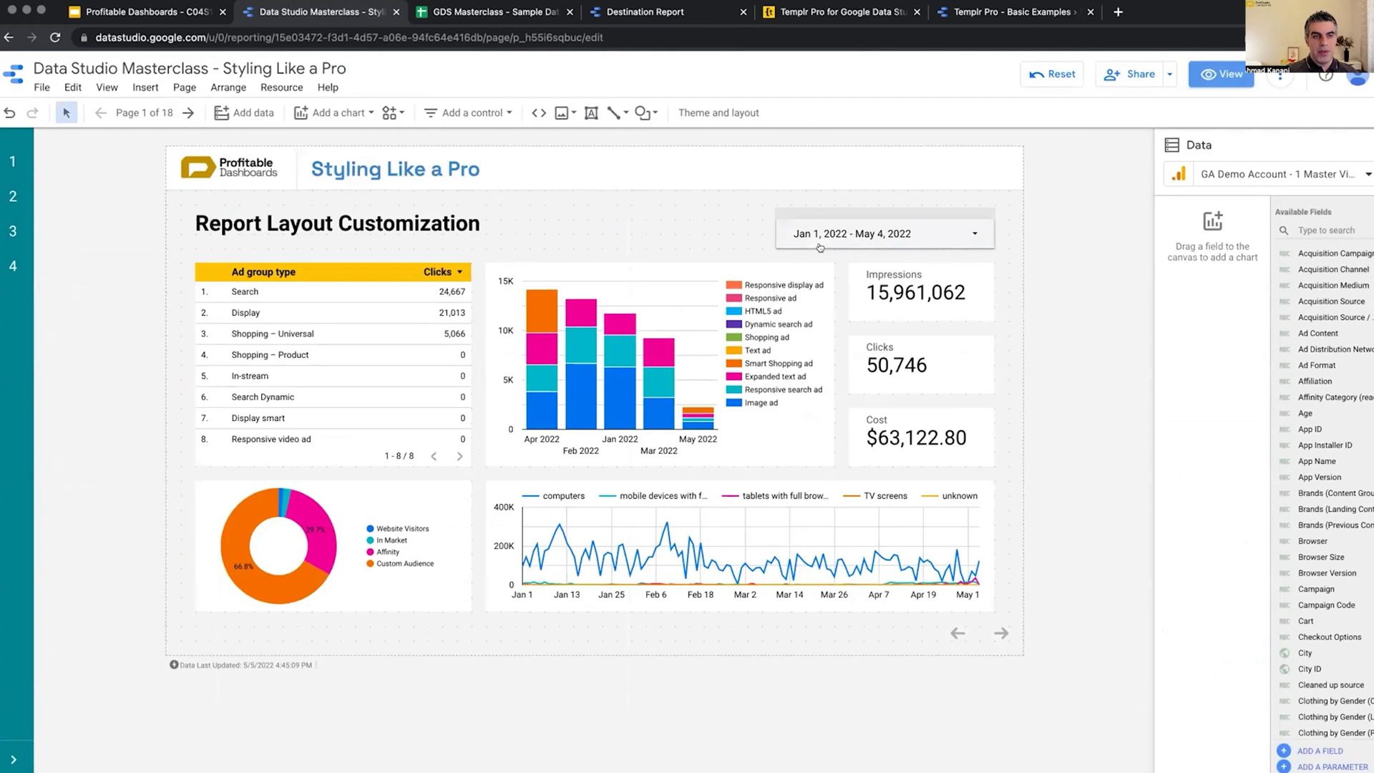
Try a grid size of 50 px in the report's layout settings, then restore it to 20 px.
left_click(719, 112)
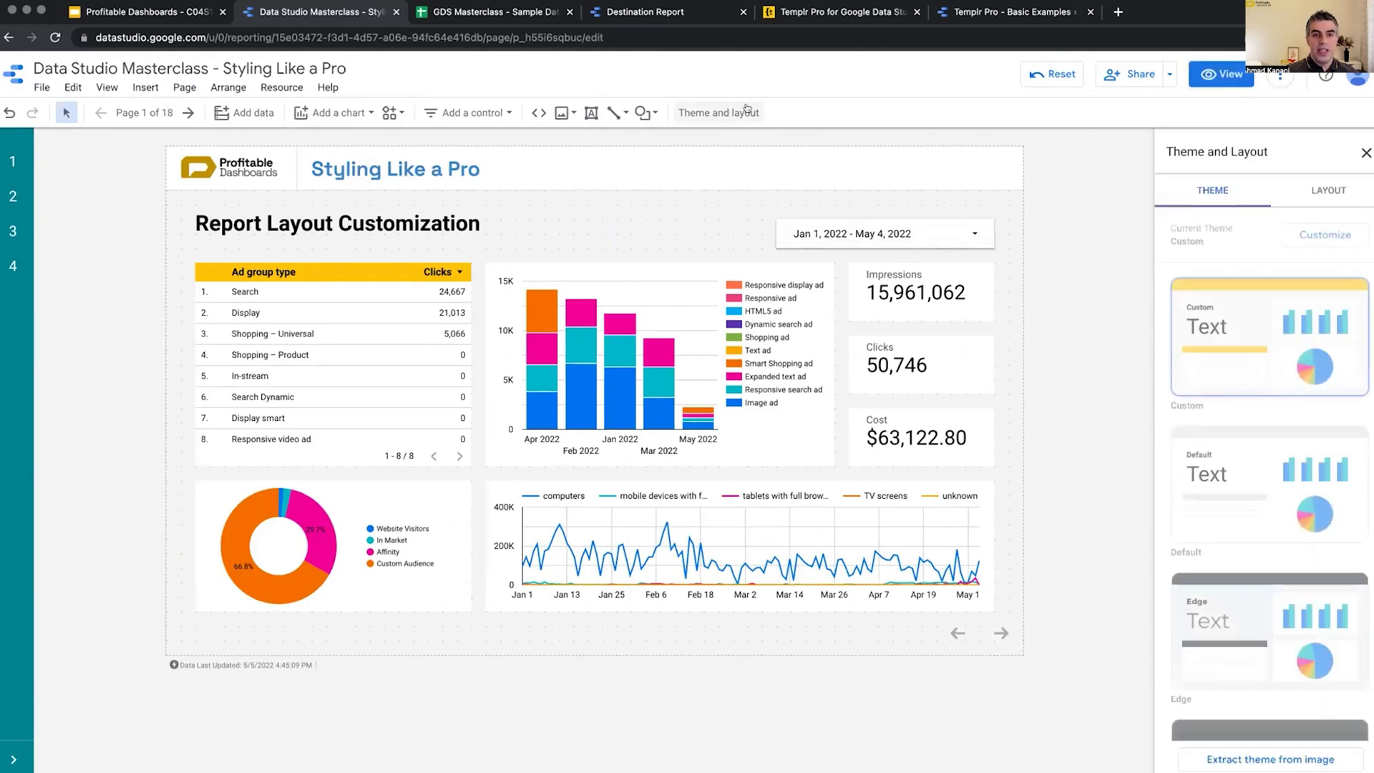
left_click(1302, 191)
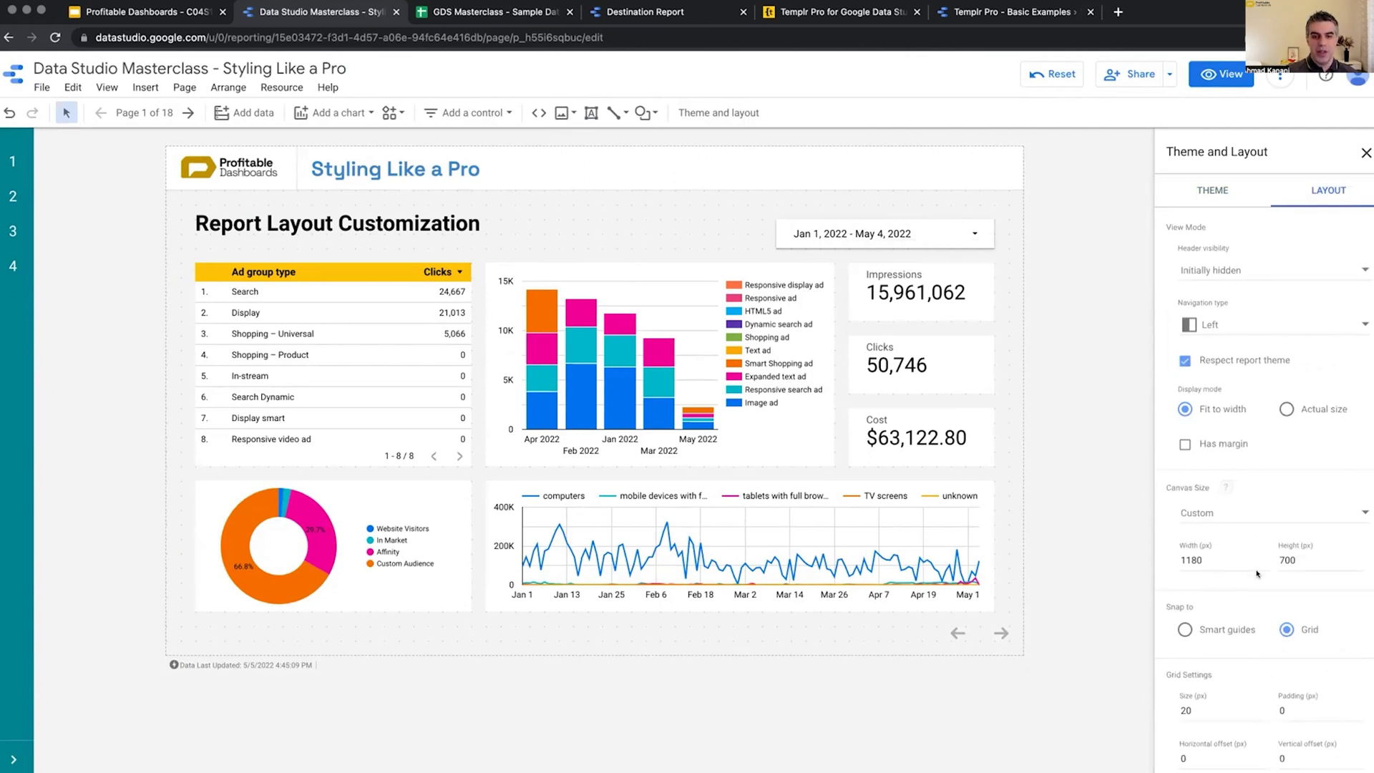
scroll(1259, 569, "down", 2)
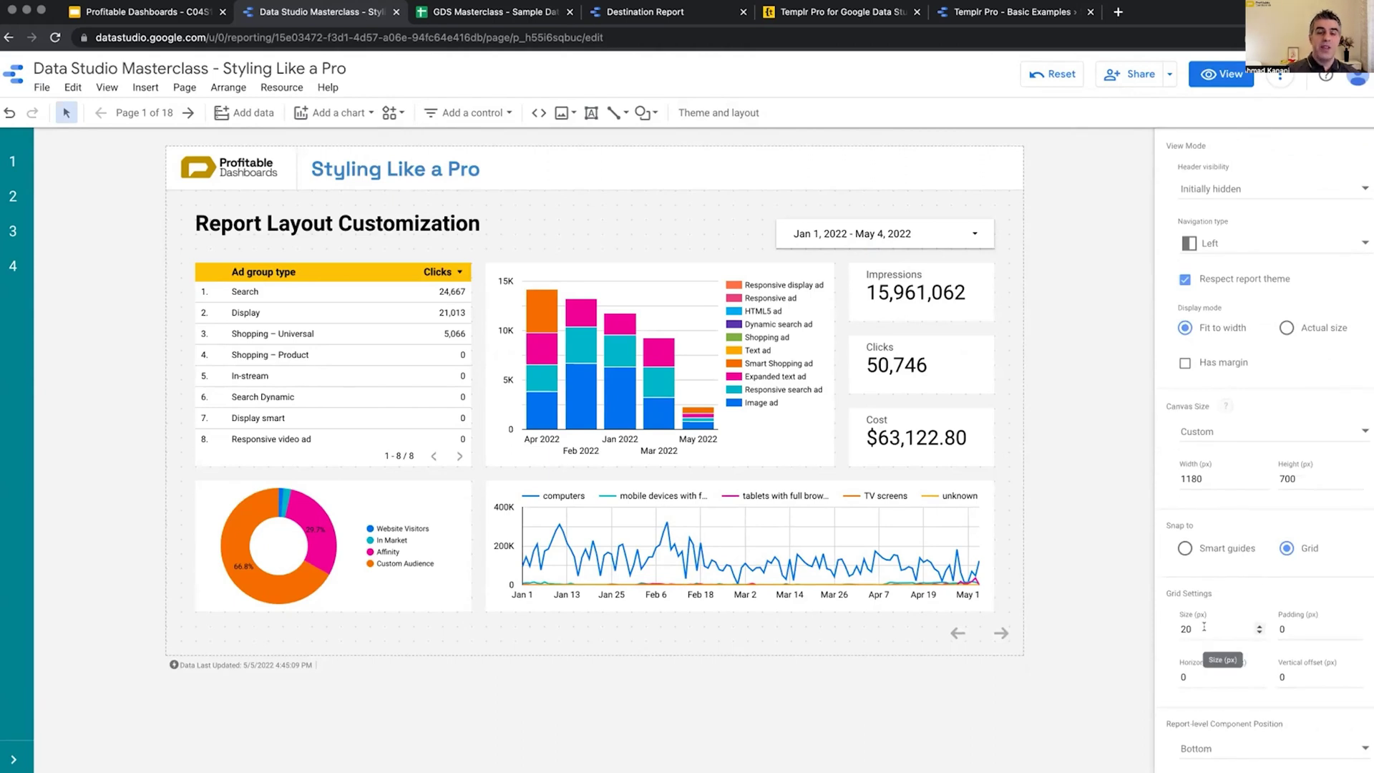
double_click(1186, 629)
type("50")
left_click(1285, 629)
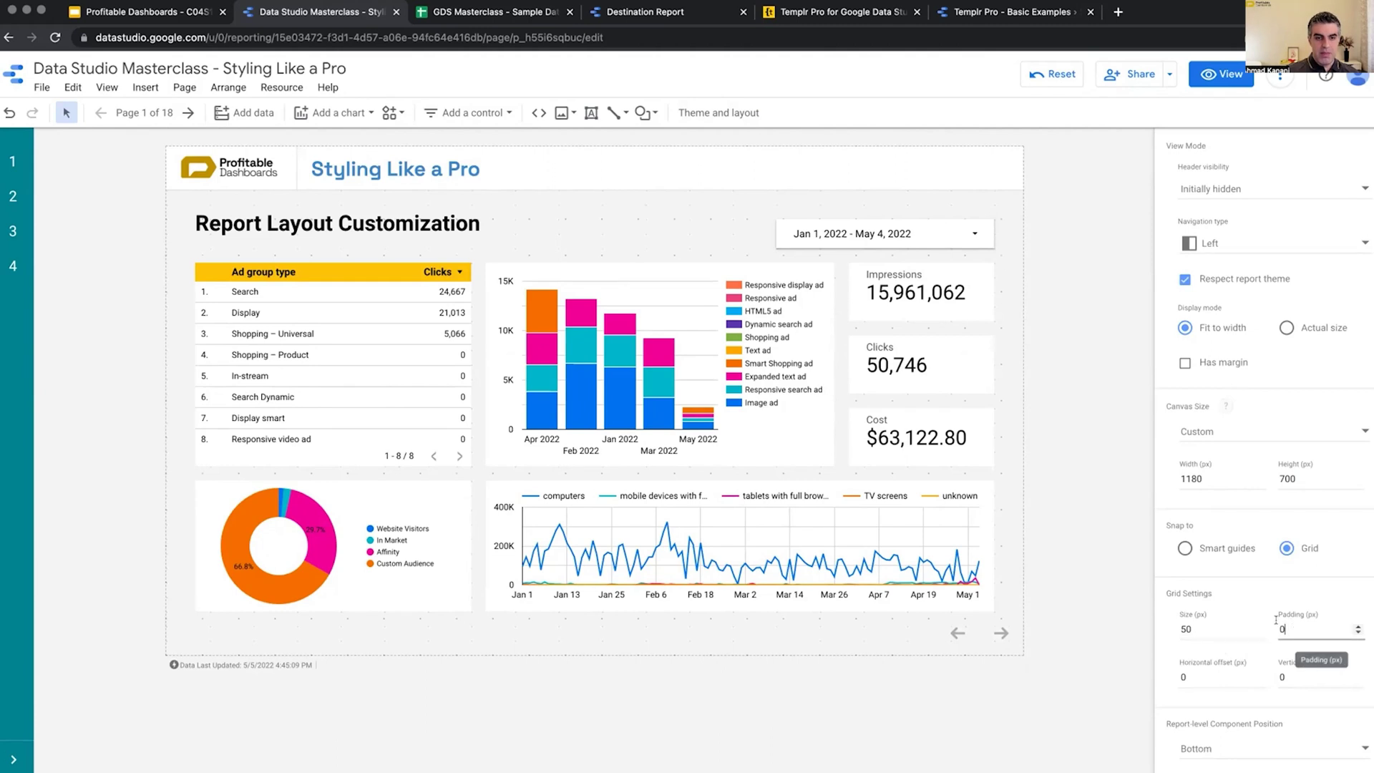
double_click(1206, 628)
type("20")
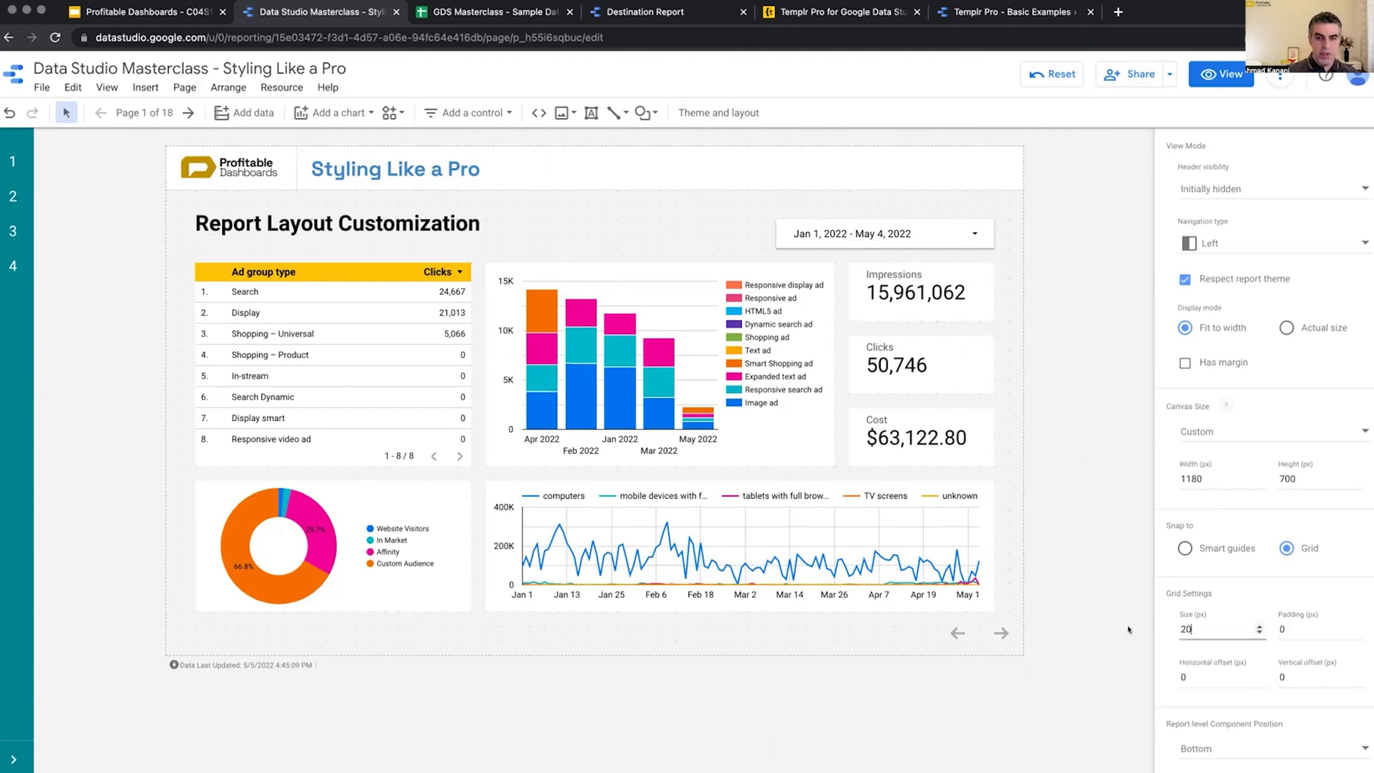
Set the report to snap to smart guides and try moving the date range control against the alignment guides.
left_click(1184, 548)
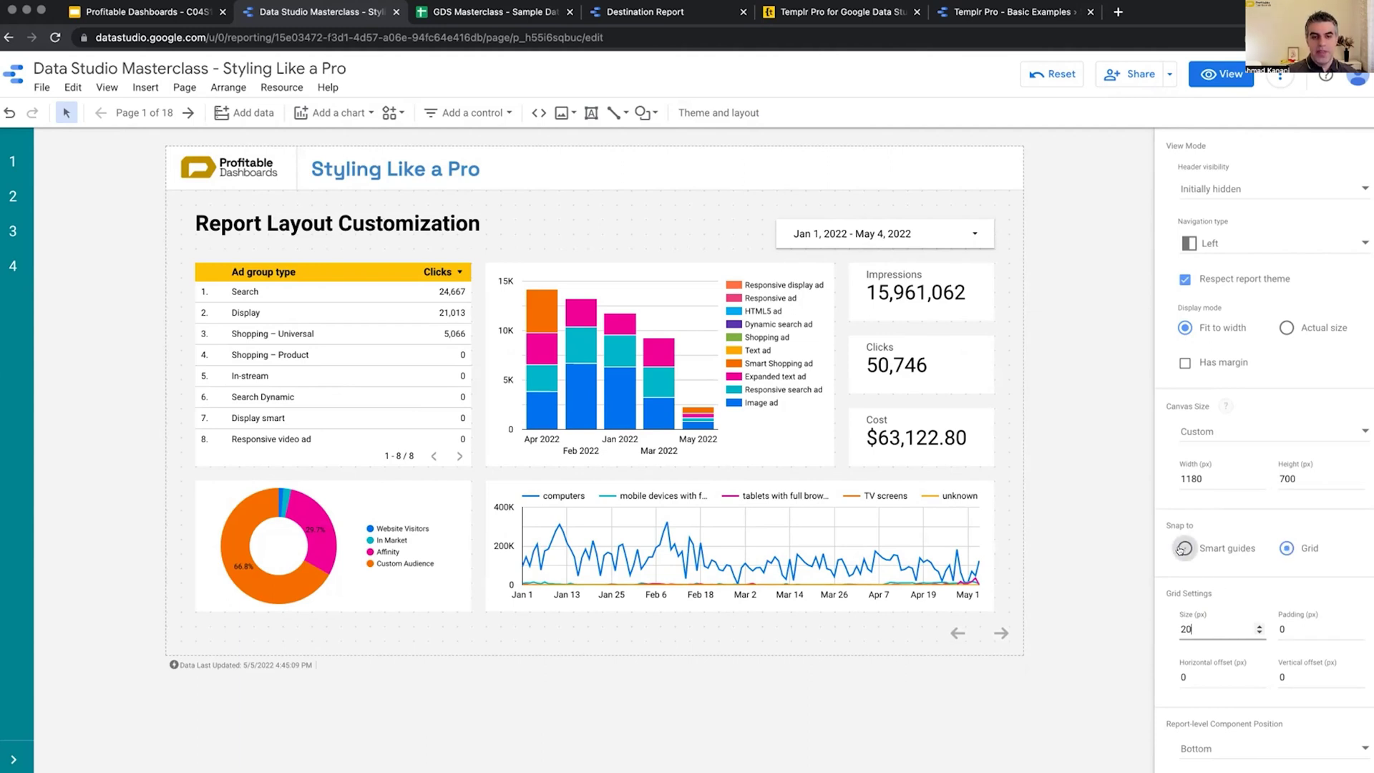
left_click(953, 211)
left_click_drag(952, 211, 951, 212)
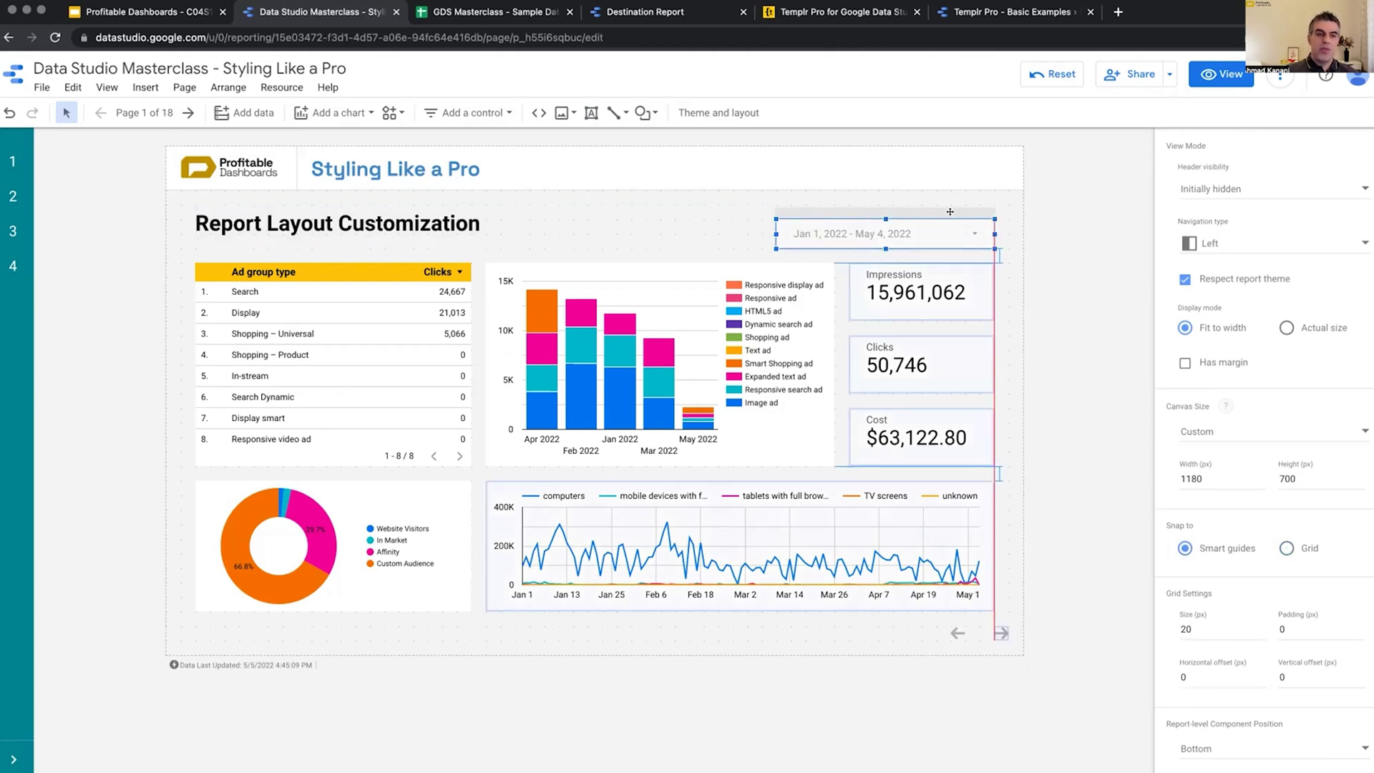
mouse_move(950, 212)
left_mouse_down()
mouse_move(673, 215)
mouse_move(946, 209)
left_mouse_up()
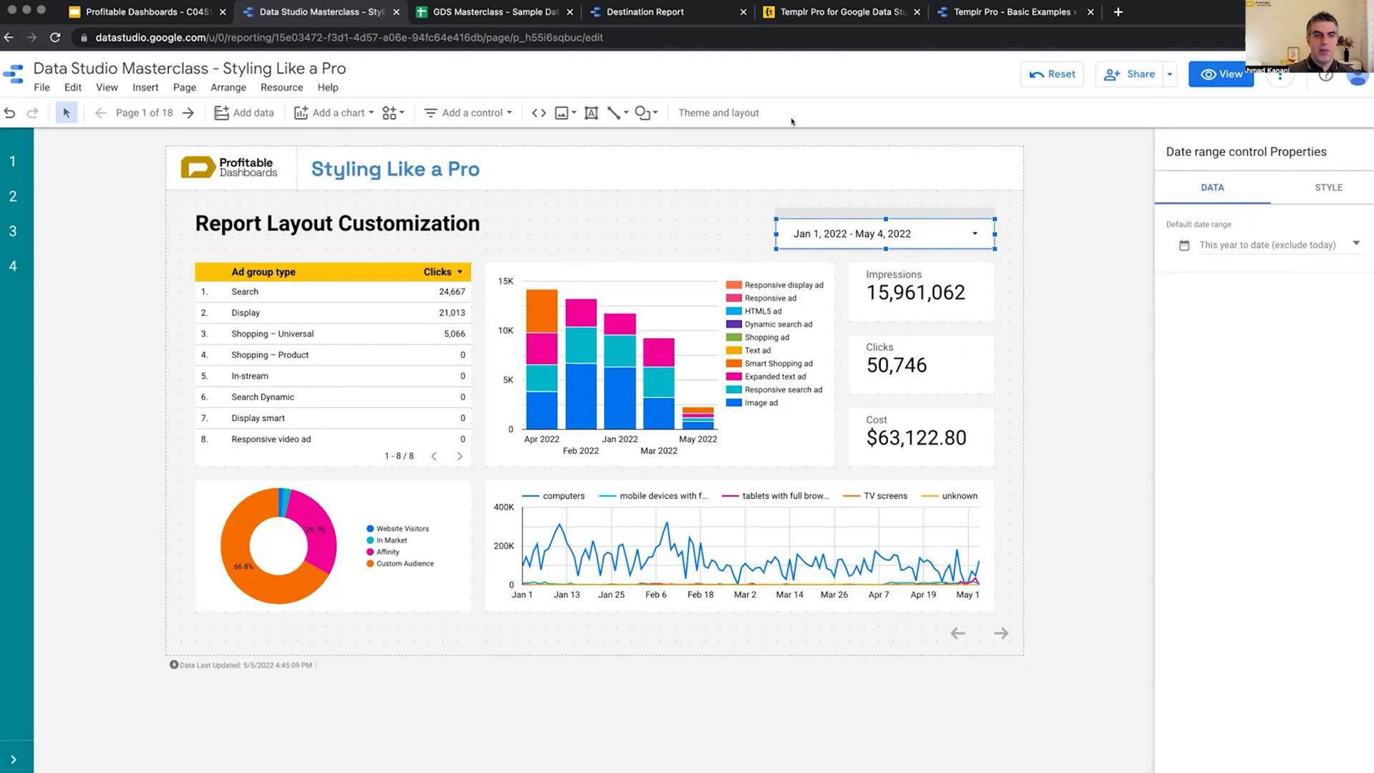
Switch the report's snapping option back to Grid in the layout settings and deselect the date range control.
left_click(718, 113)
left_click(1327, 201)
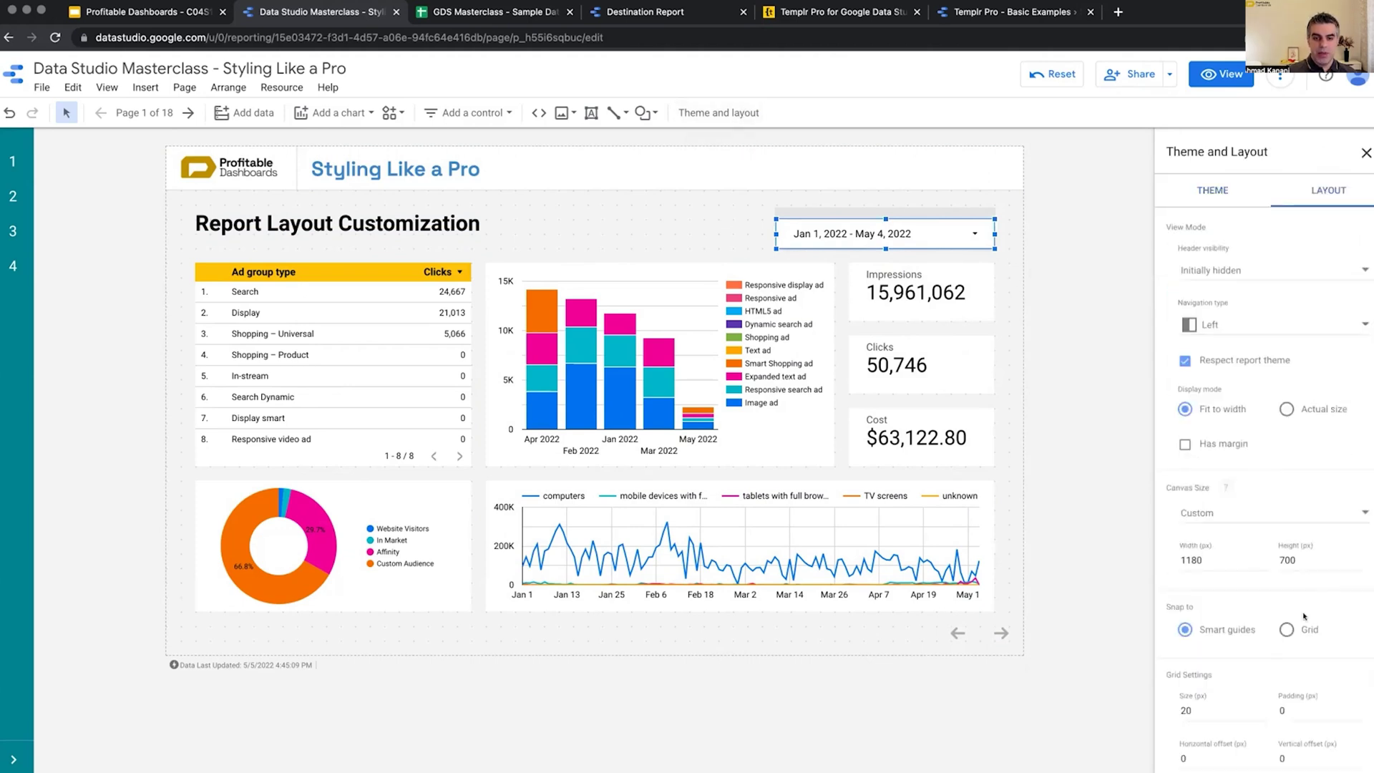
left_click(1286, 629)
scroll(1286, 629, "down", 1)
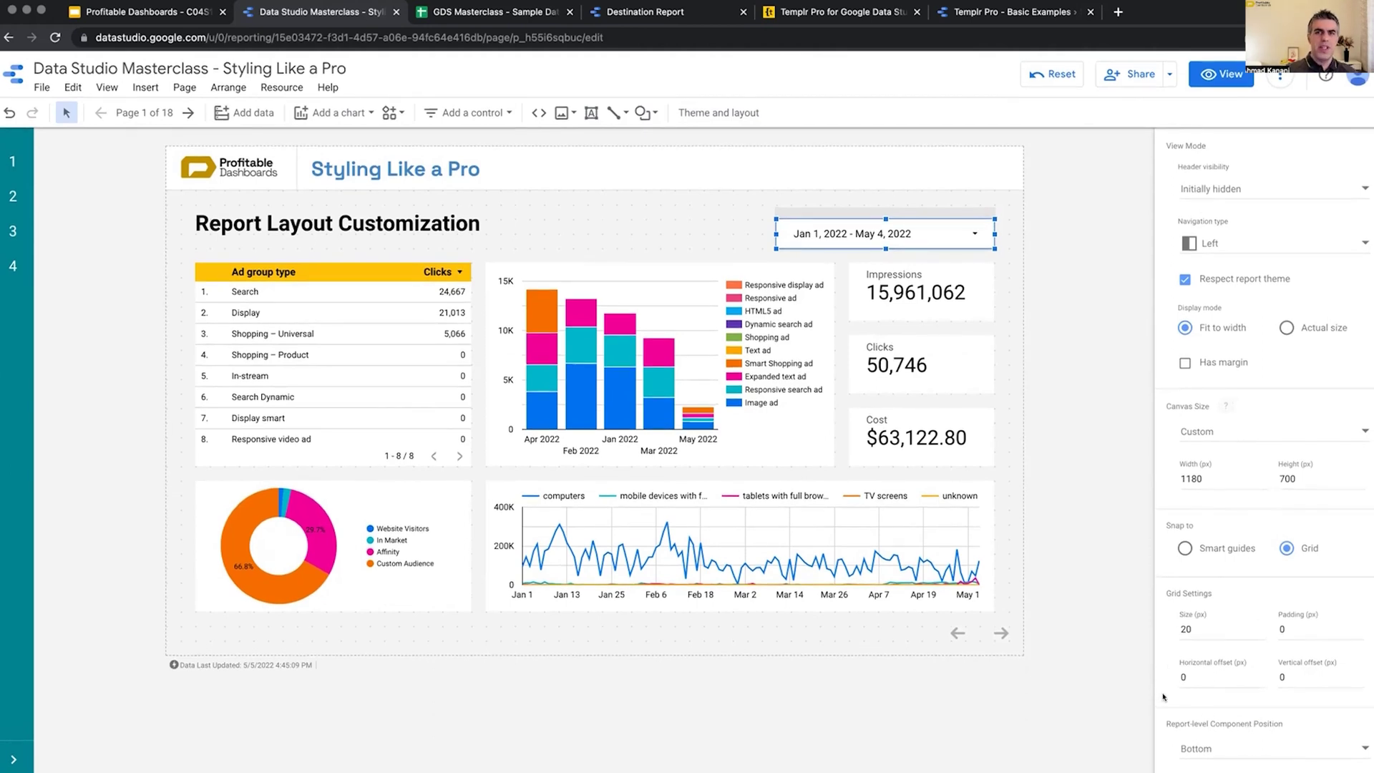
left_click(1124, 503)
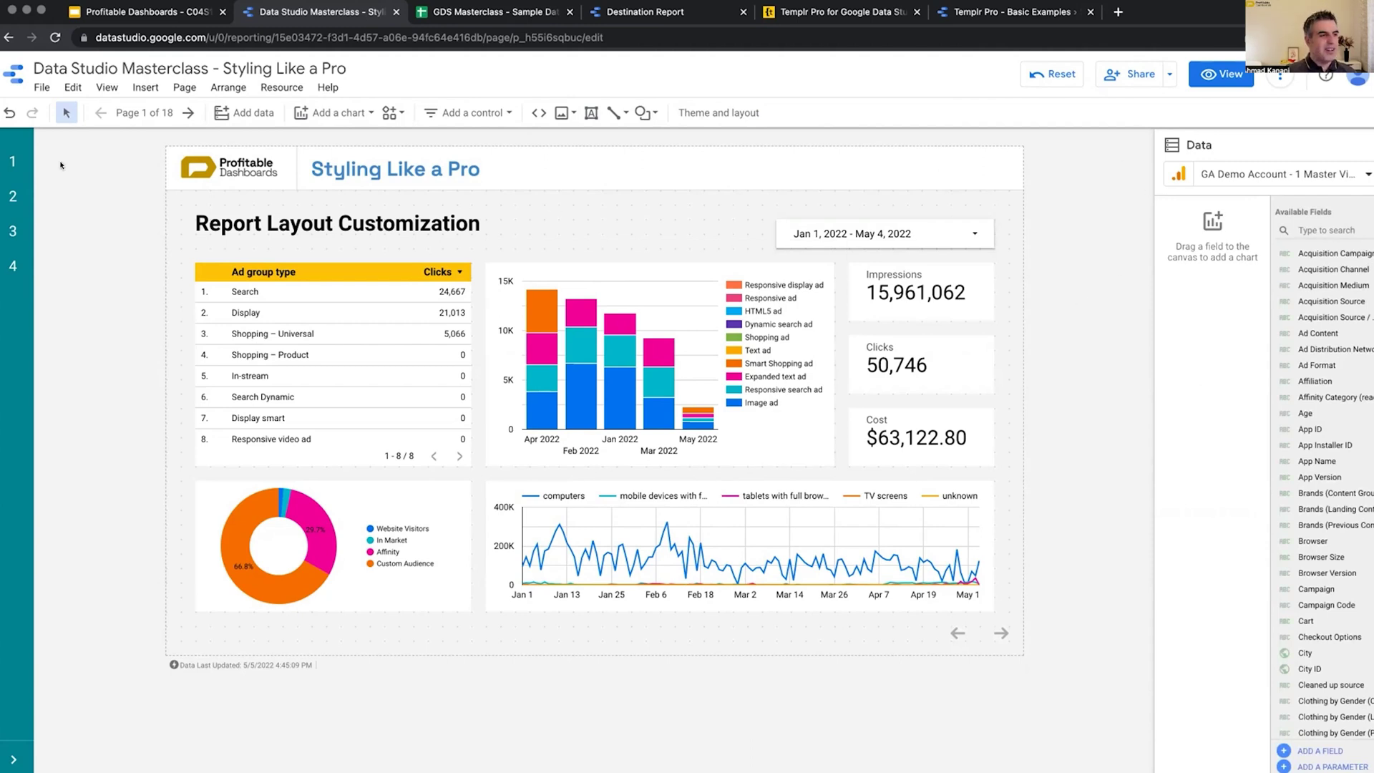
Expand the page navigation and compare the Report- vs Page-Level page with the Layout Customization page.
left_click(14, 757)
left_click(118, 239)
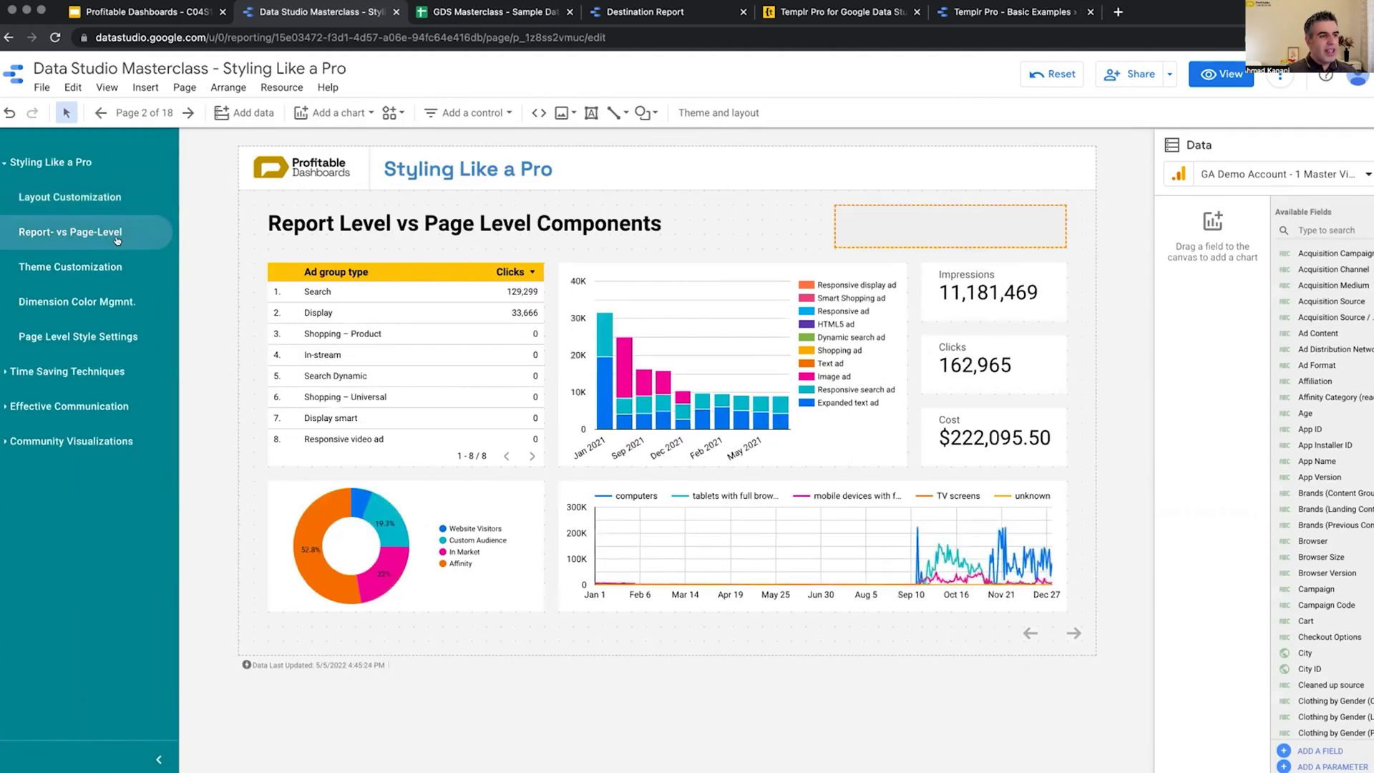
left_click(107, 199)
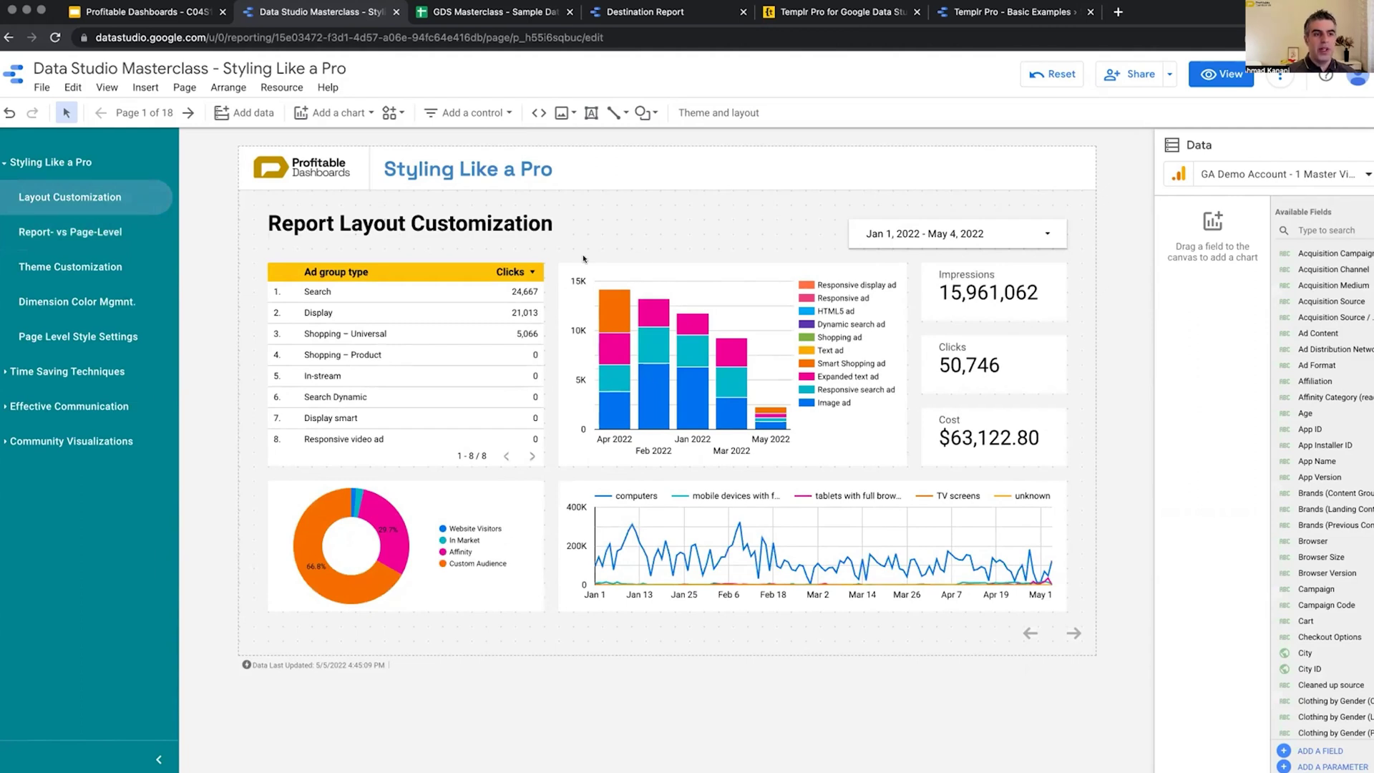
Inspect the Clicks and Impressions scorecards on the Layout Customization page as page-level components.
left_click(1036, 350)
left_click(1063, 421)
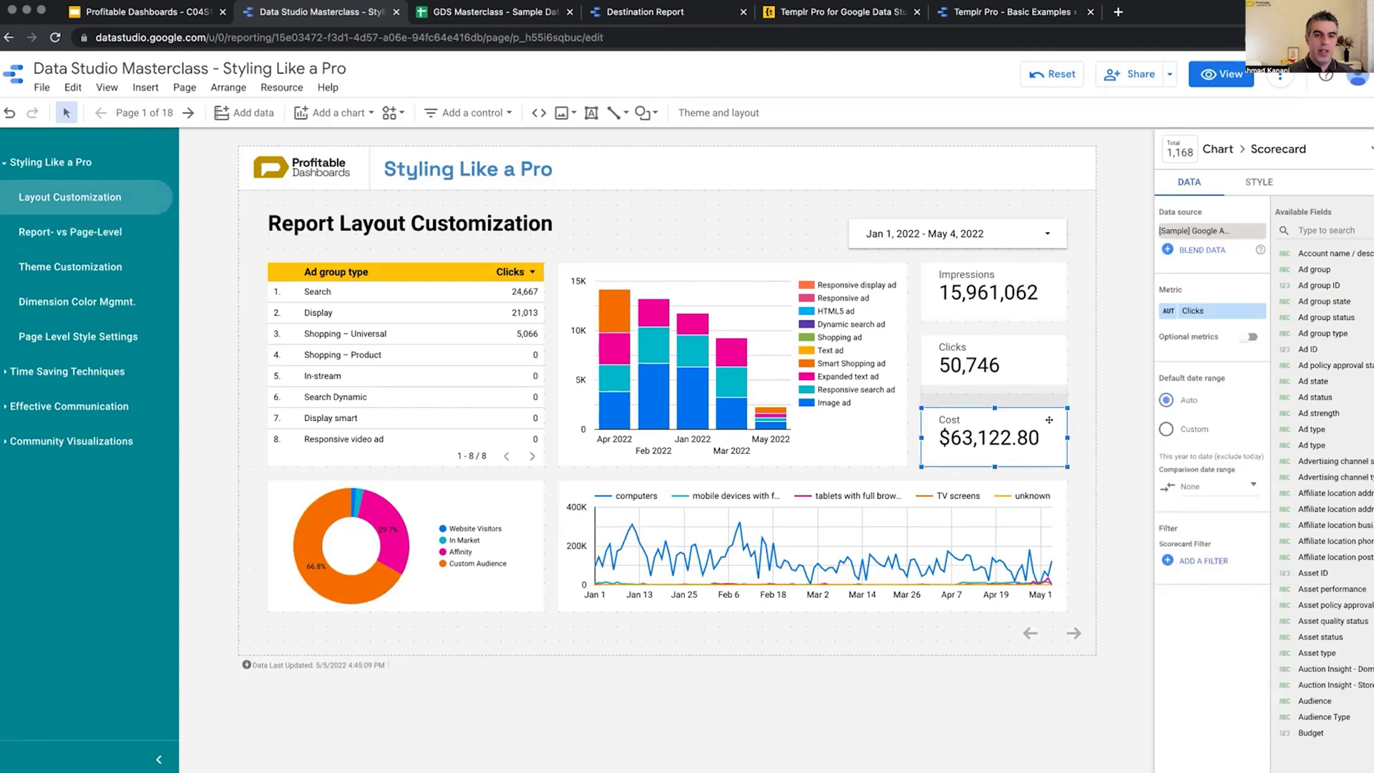
left_click(1049, 296)
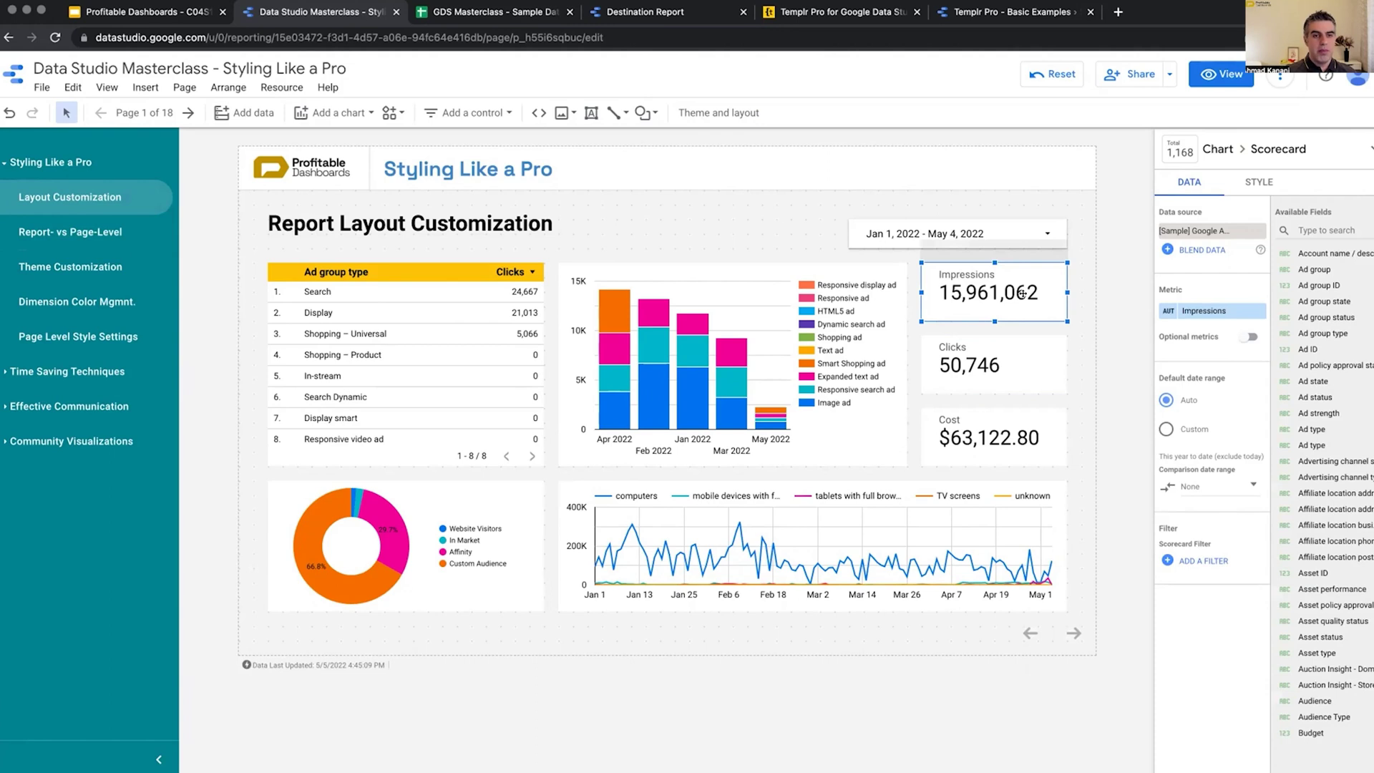
Move the Impressions scorecard on the Report- vs Page-Level page to the canvas's right edge and compare it with the Layout Customization page.
left_click(130, 236)
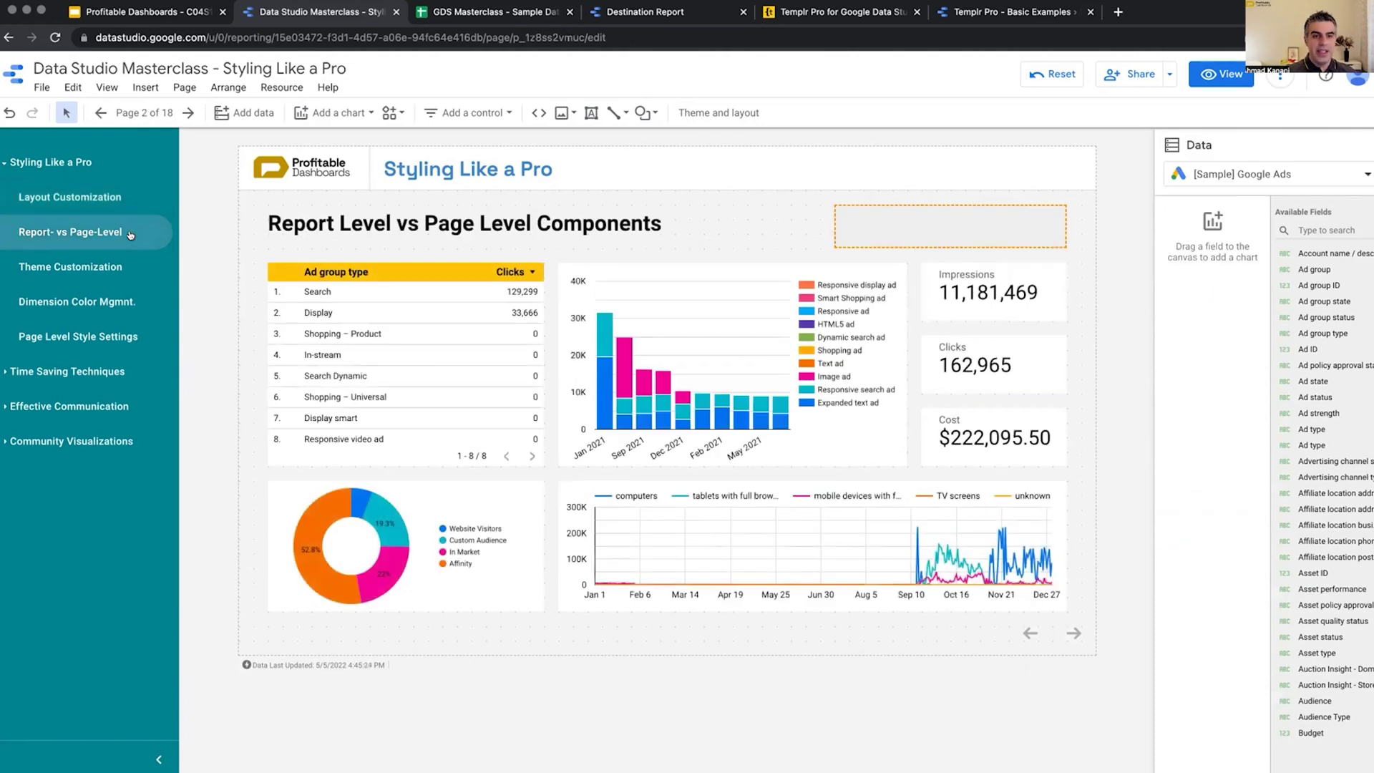
left_click(1045, 305)
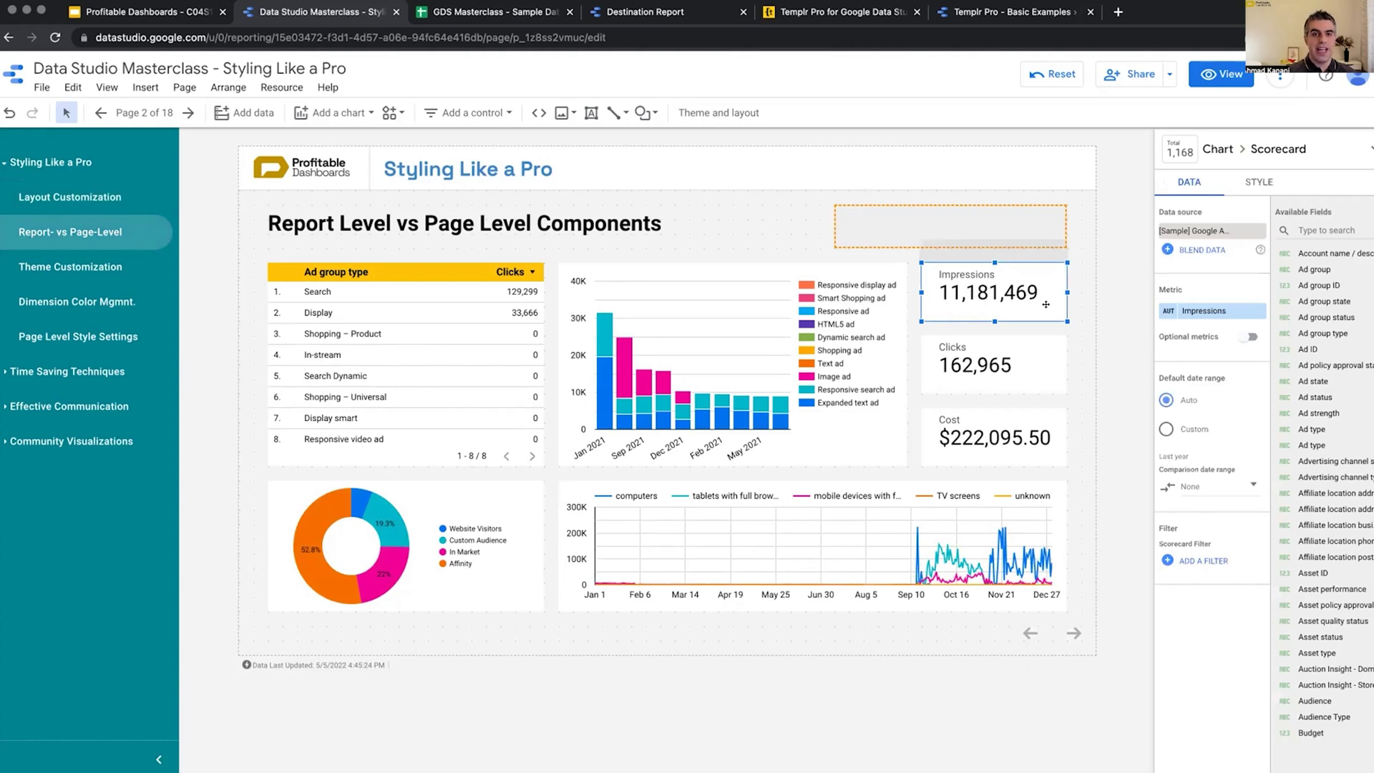
left_click_drag(1045, 305, 1075, 305)
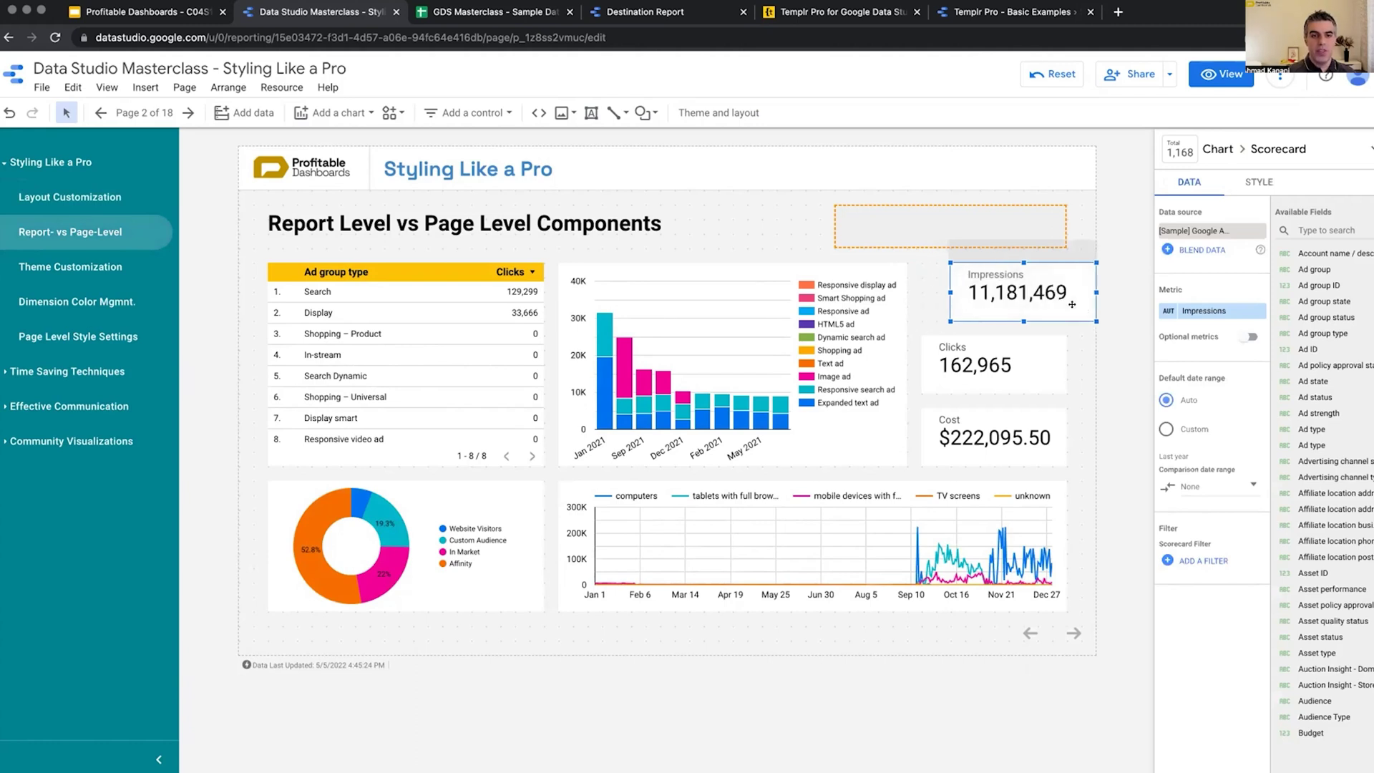
left_click(135, 200)
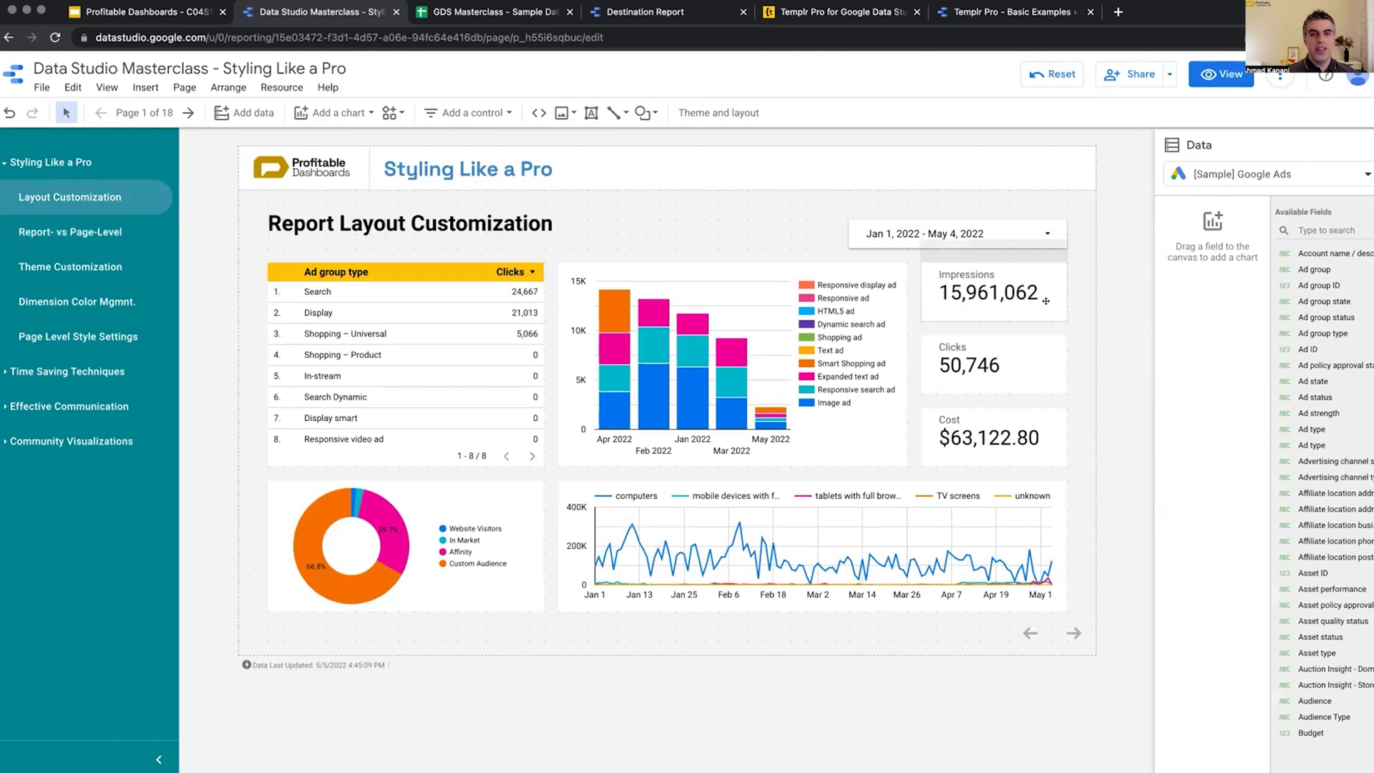
left_click(106, 227)
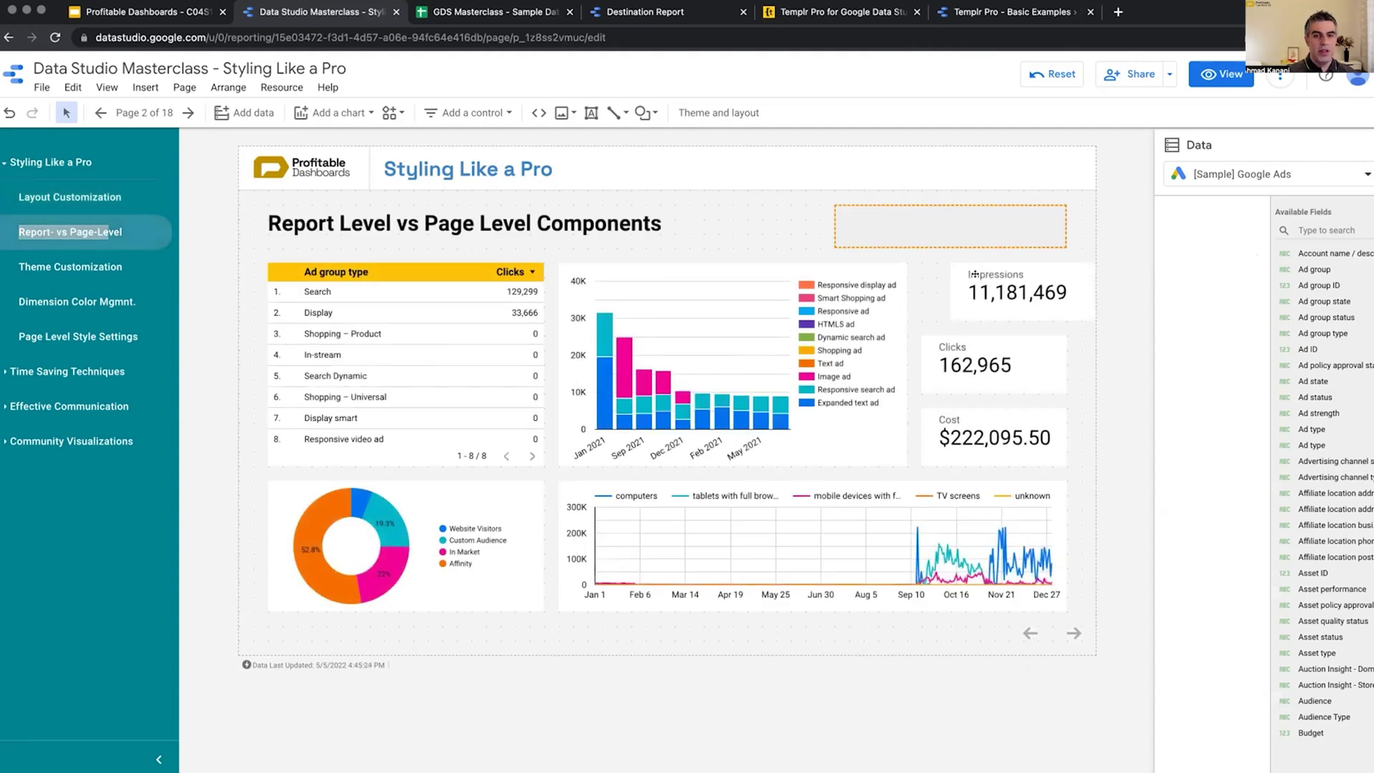
Delete the Impressions scorecard from the Report- vs Page-Level page and check the Layout Customization page.
left_click(1068, 294)
key("Delete")
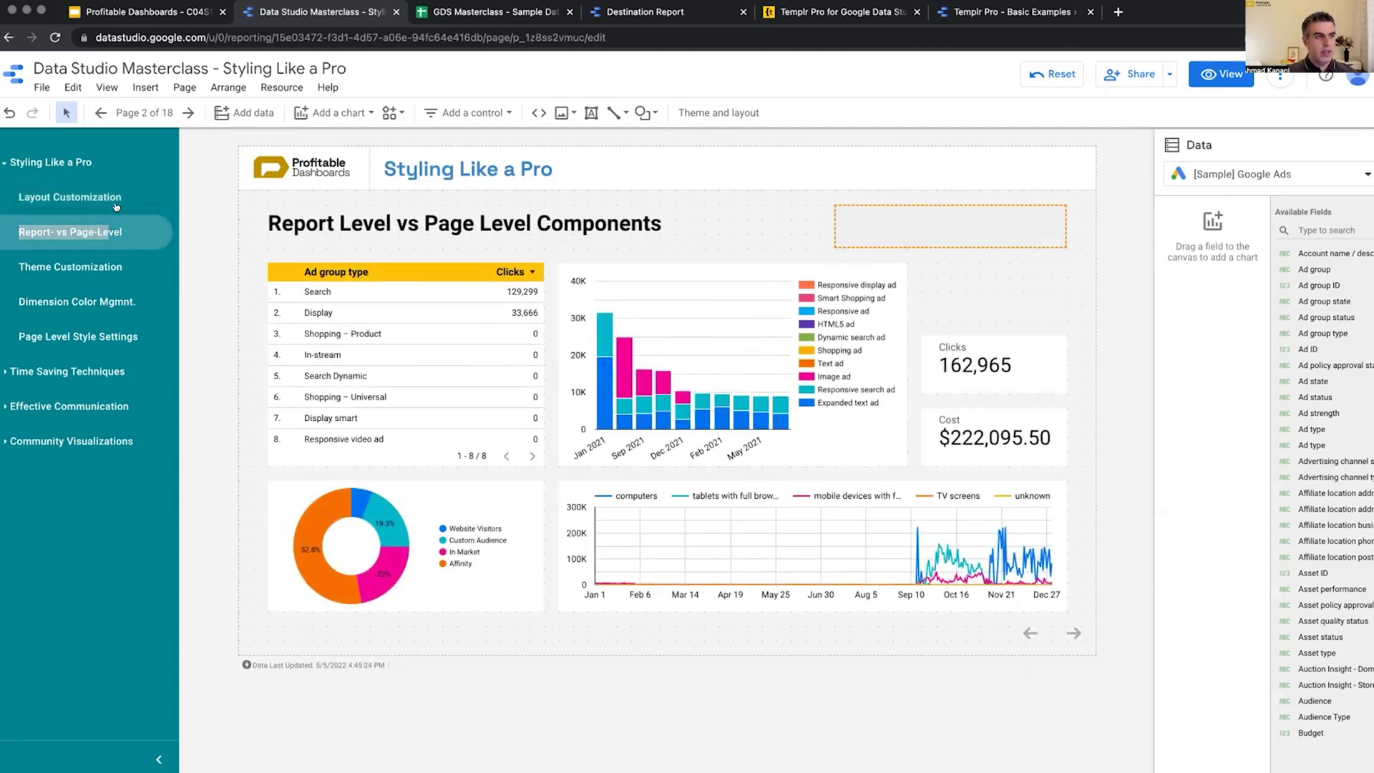
left_click(116, 200)
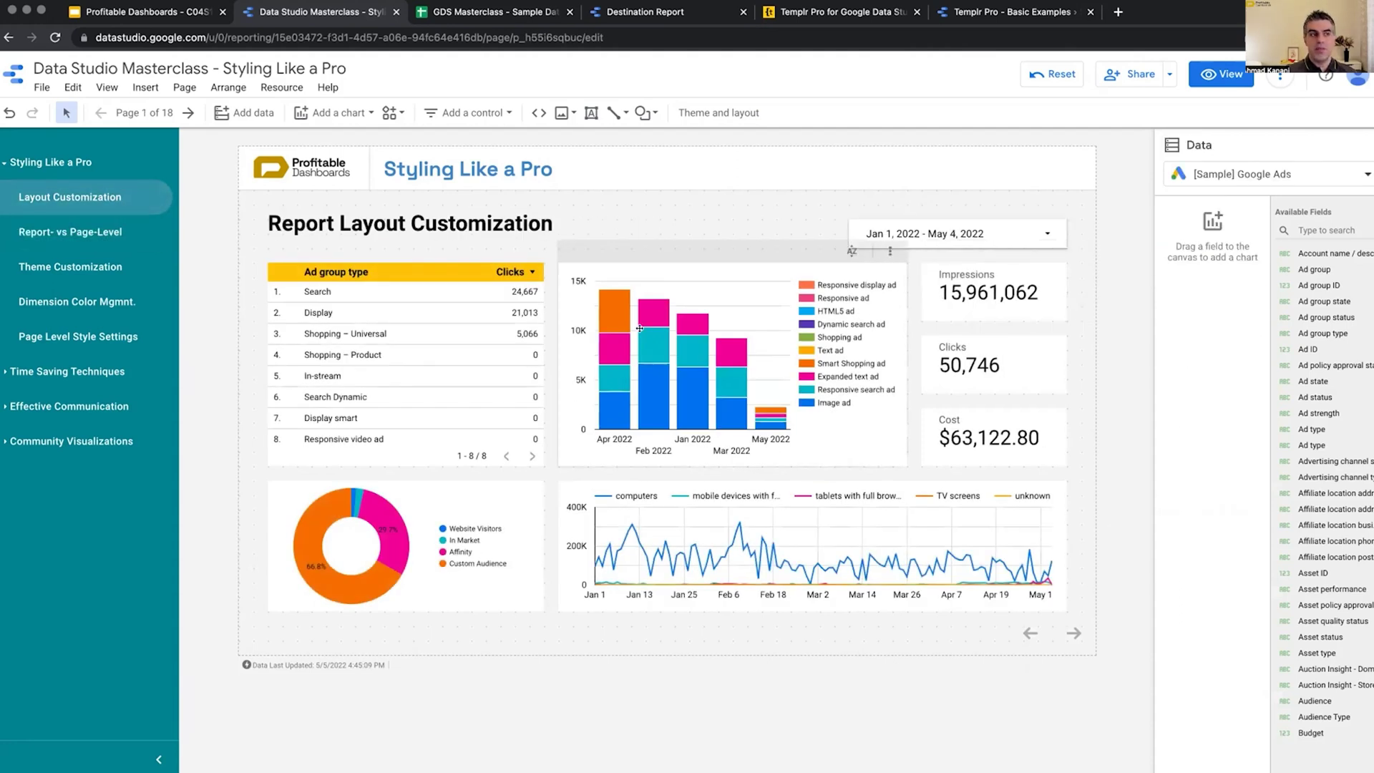
Undo the scorecard deletion on the Report- vs Page-Level page and move the Impressions scorecard back in line with the Clicks and Cost scorecards.
left_click(111, 236)
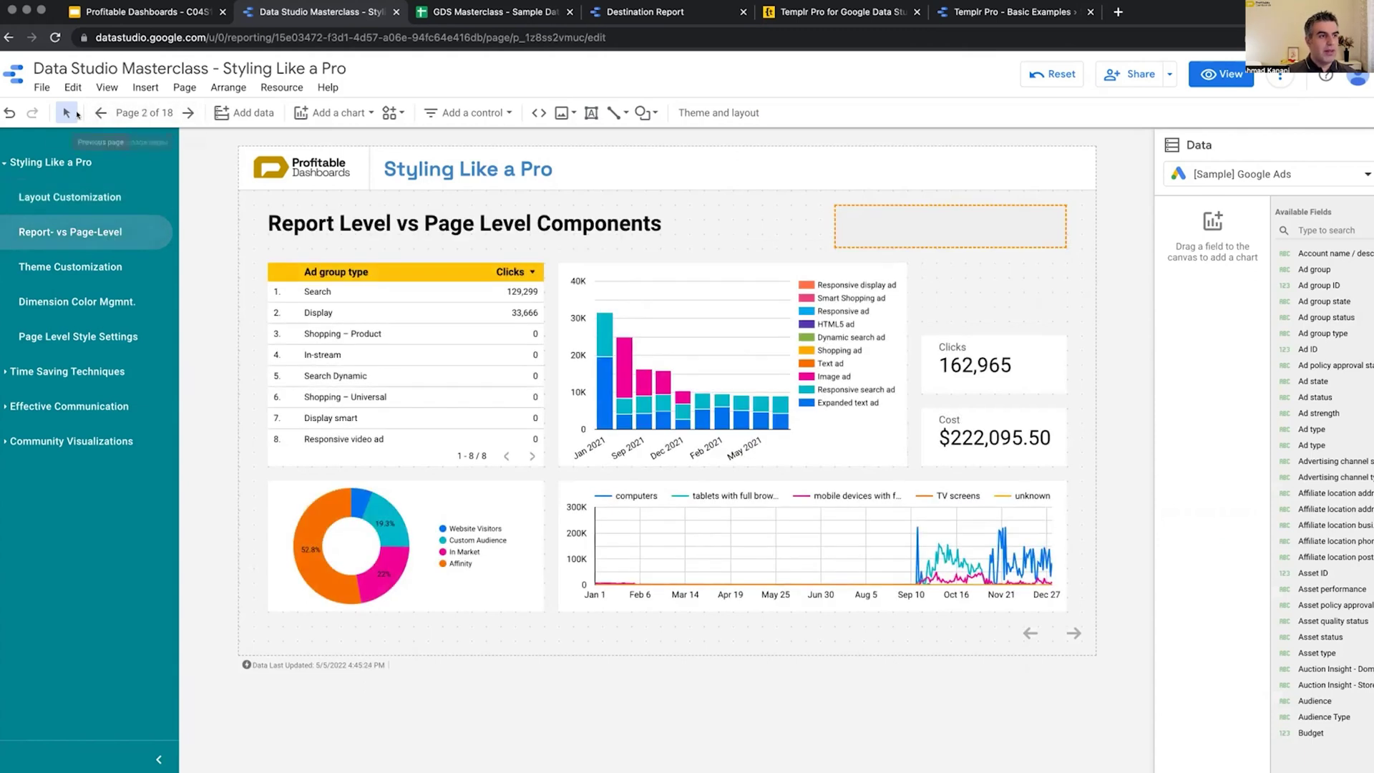
left_click(9, 113)
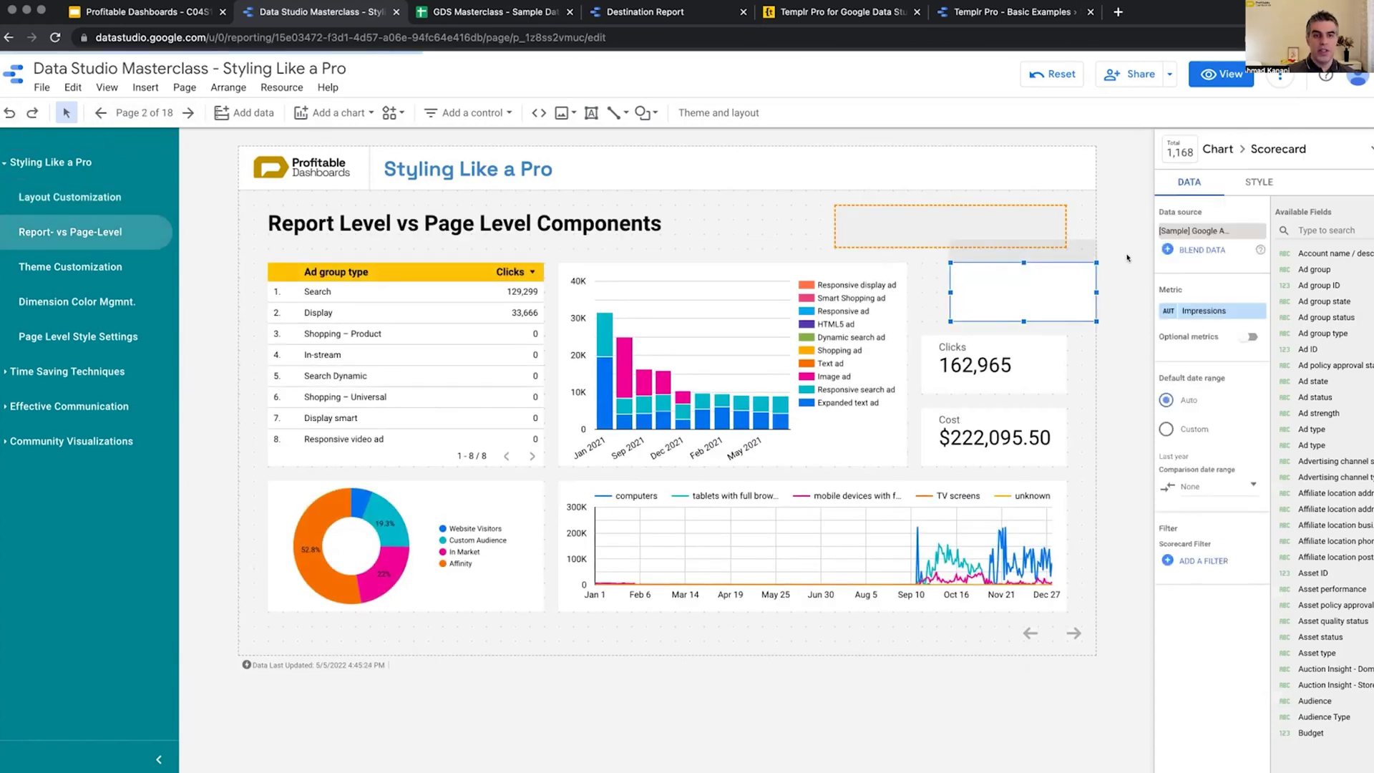
left_click_drag(1080, 254, 1051, 254)
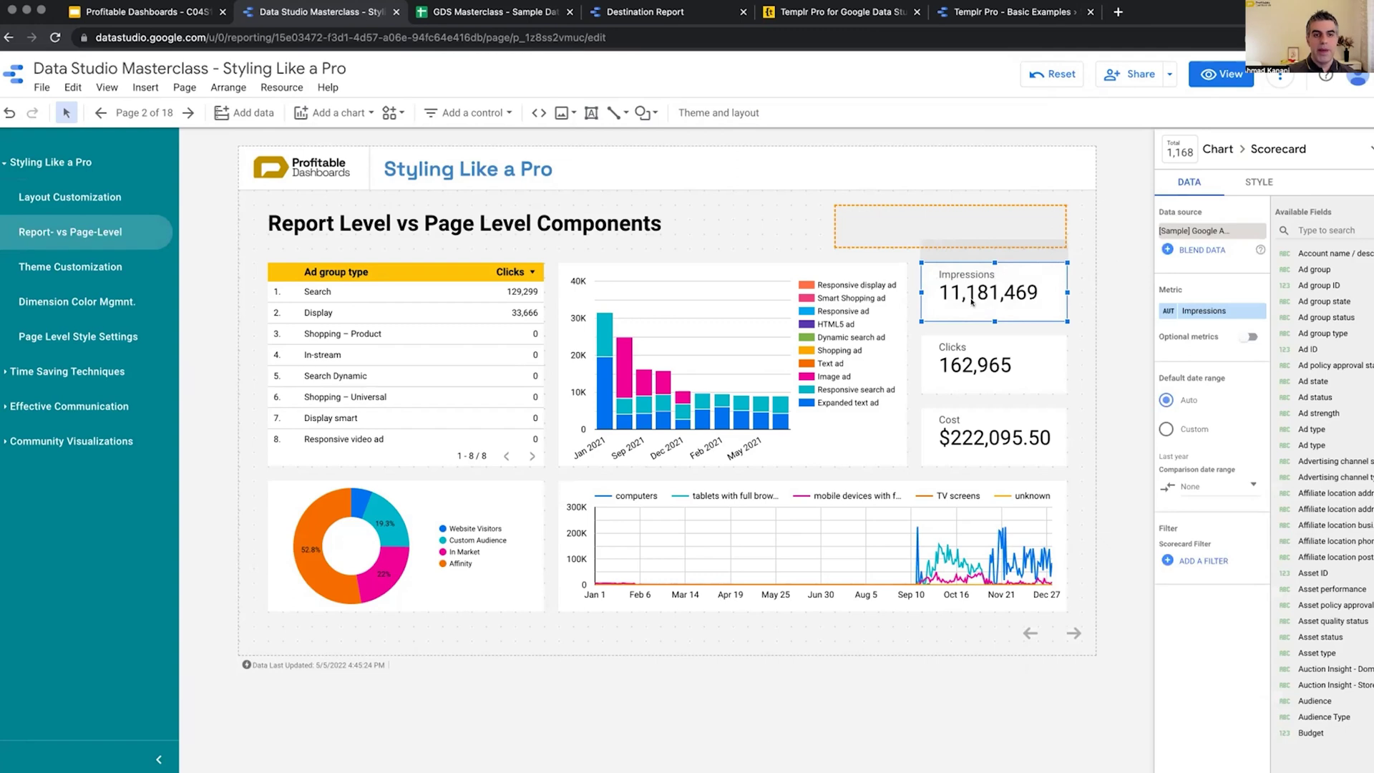
Copy the date range control from the Layout Customization page and paste it onto the Report- vs Page-Level page.
left_click(115, 201)
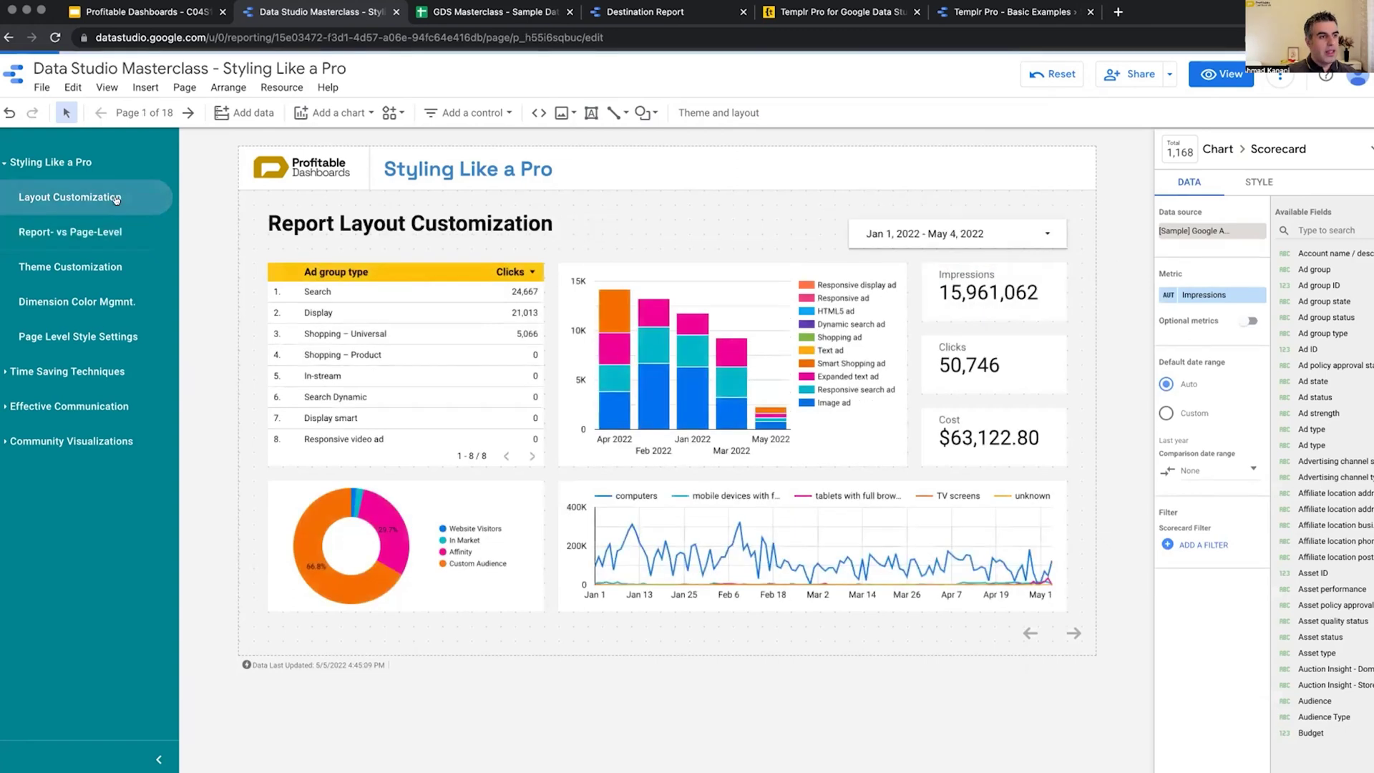
left_click(1002, 211)
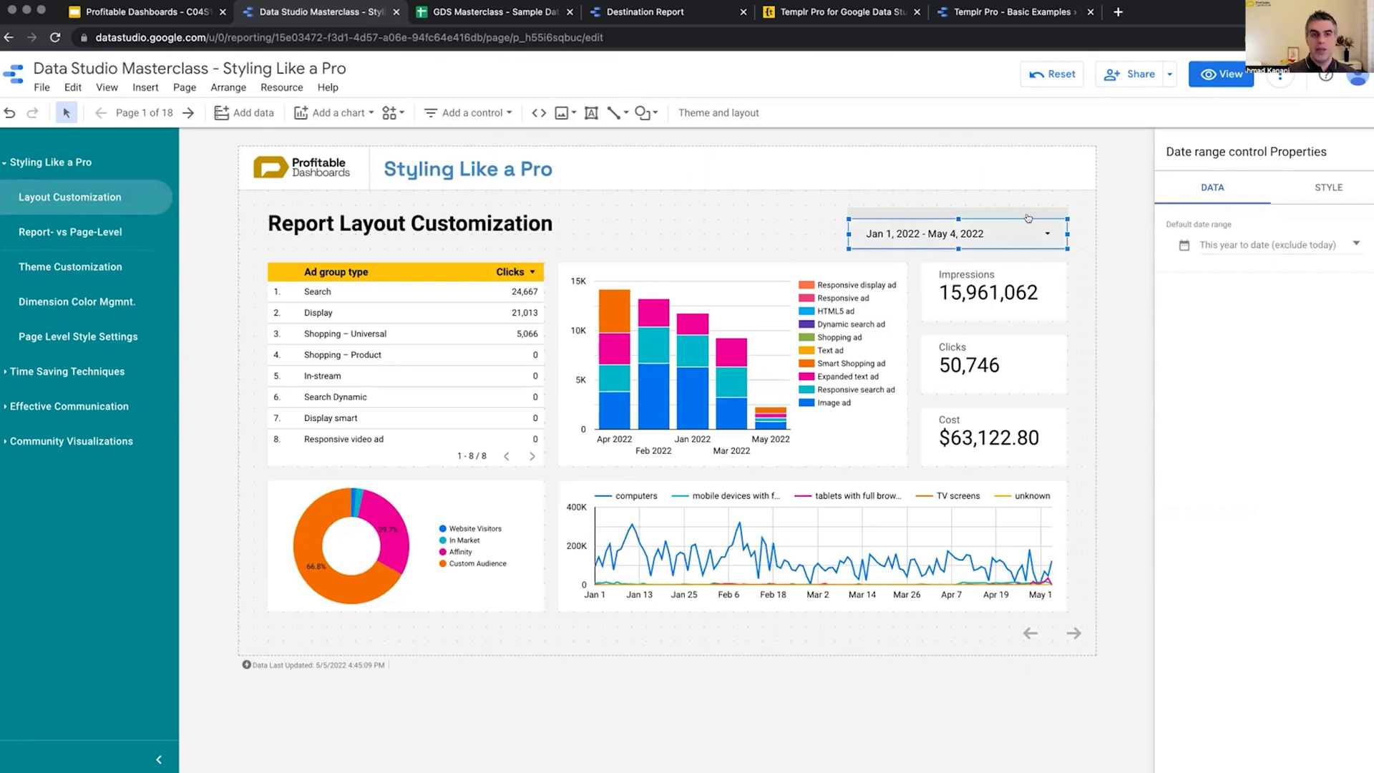
right_click(1028, 218)
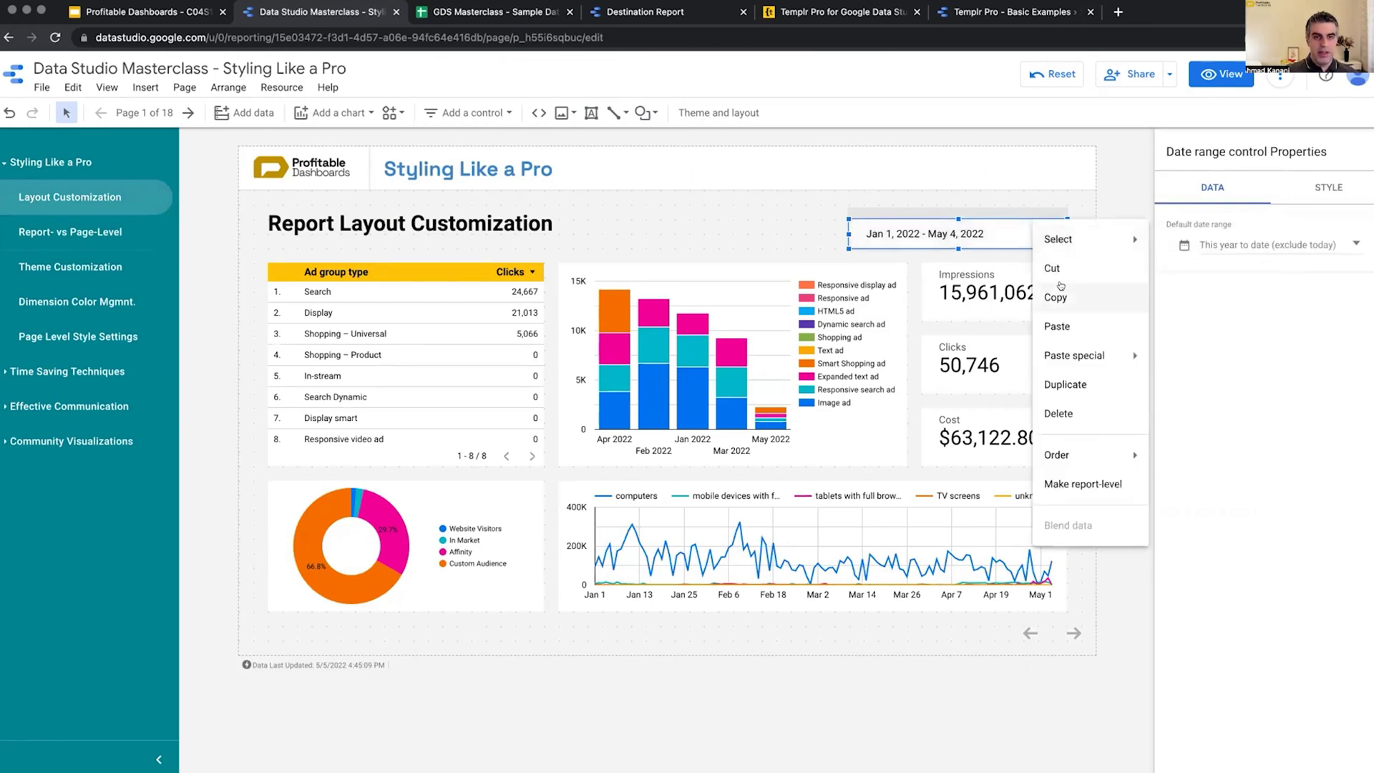
key("Escape")
left_click(143, 232)
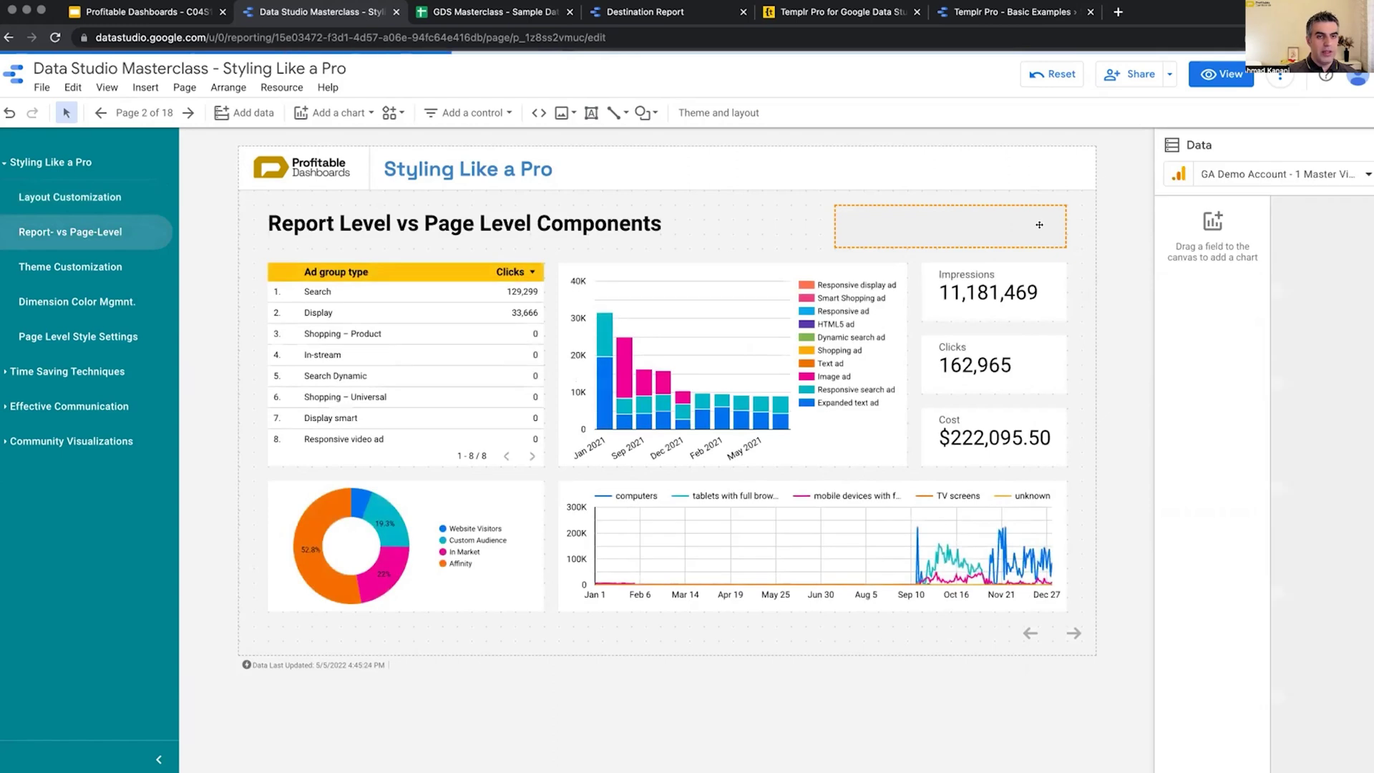
right_click(1077, 228)
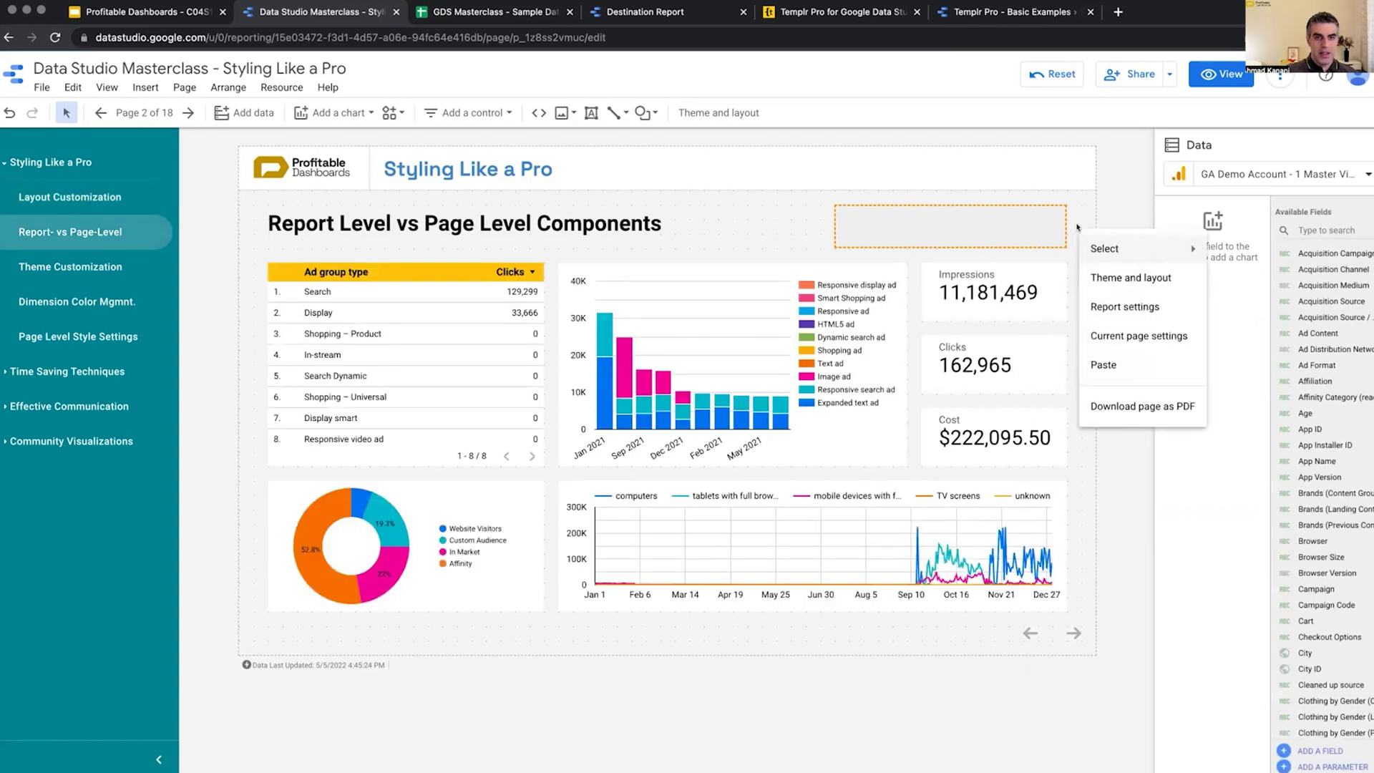
left_click(1116, 362)
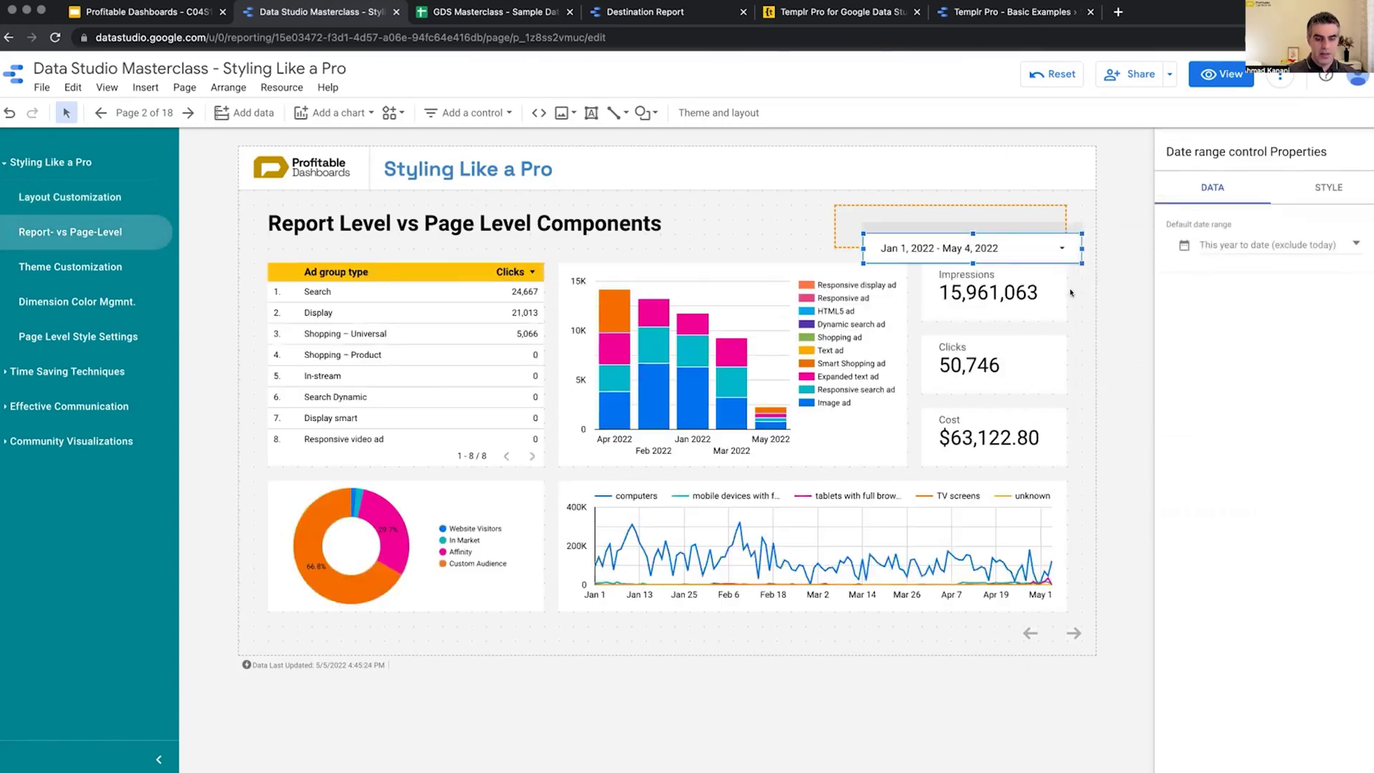
Move the pasted date range control up and left until it sits inside the dashed orange rectangle.
left_click_drag(1080, 307, 1071, 291)
key("Up")
key("Up")
key("Up")
key("Up")
key("Up")
key("Up")
key("Up")
key("Left")
key("Left")
key("Left")
key("Left")
key("Left")
key("Left")
key("Left")
key("Left")
key("Up")
key("Left")
key("Left")
left_click(1080, 303)
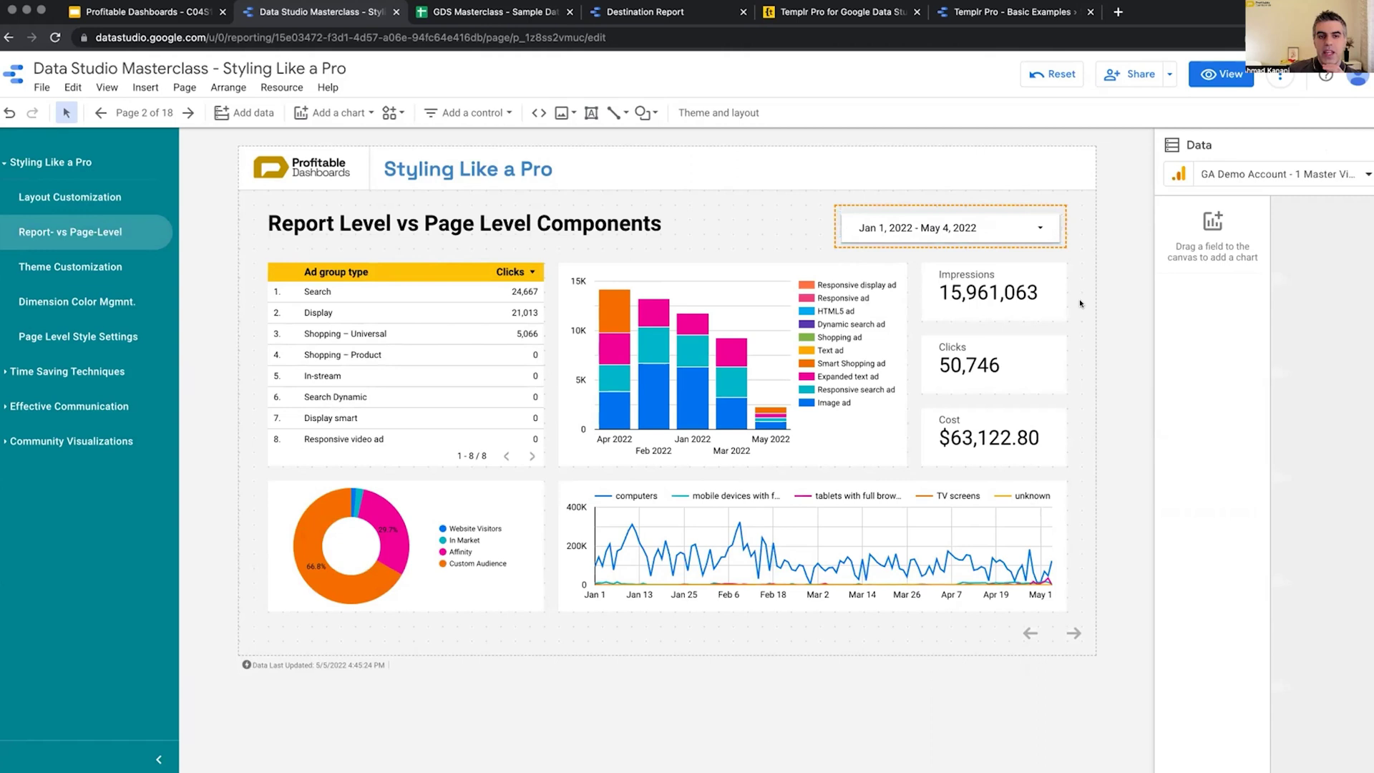
Enlarge the dashed orange rectangle by about one grid step on each side so it frames the date range control.
left_click(1062, 245)
left_click_drag(1061, 245, 1081, 262)
left_click_drag(832, 203, 821, 191)
left_click(1079, 291)
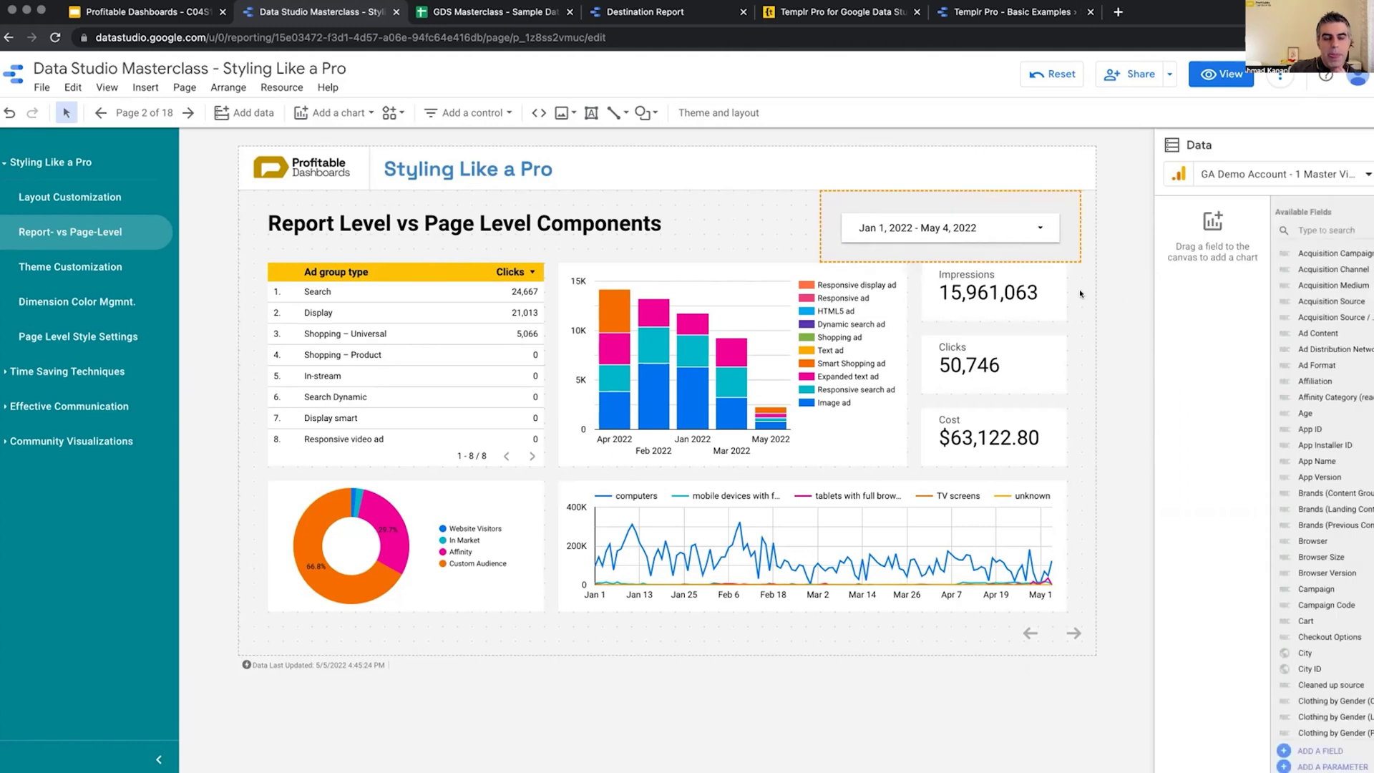
Switch to view mode and set the Report- vs Page-Level page's date range to Jan 1 – Jan 31, 2022.
left_click(1220, 74)
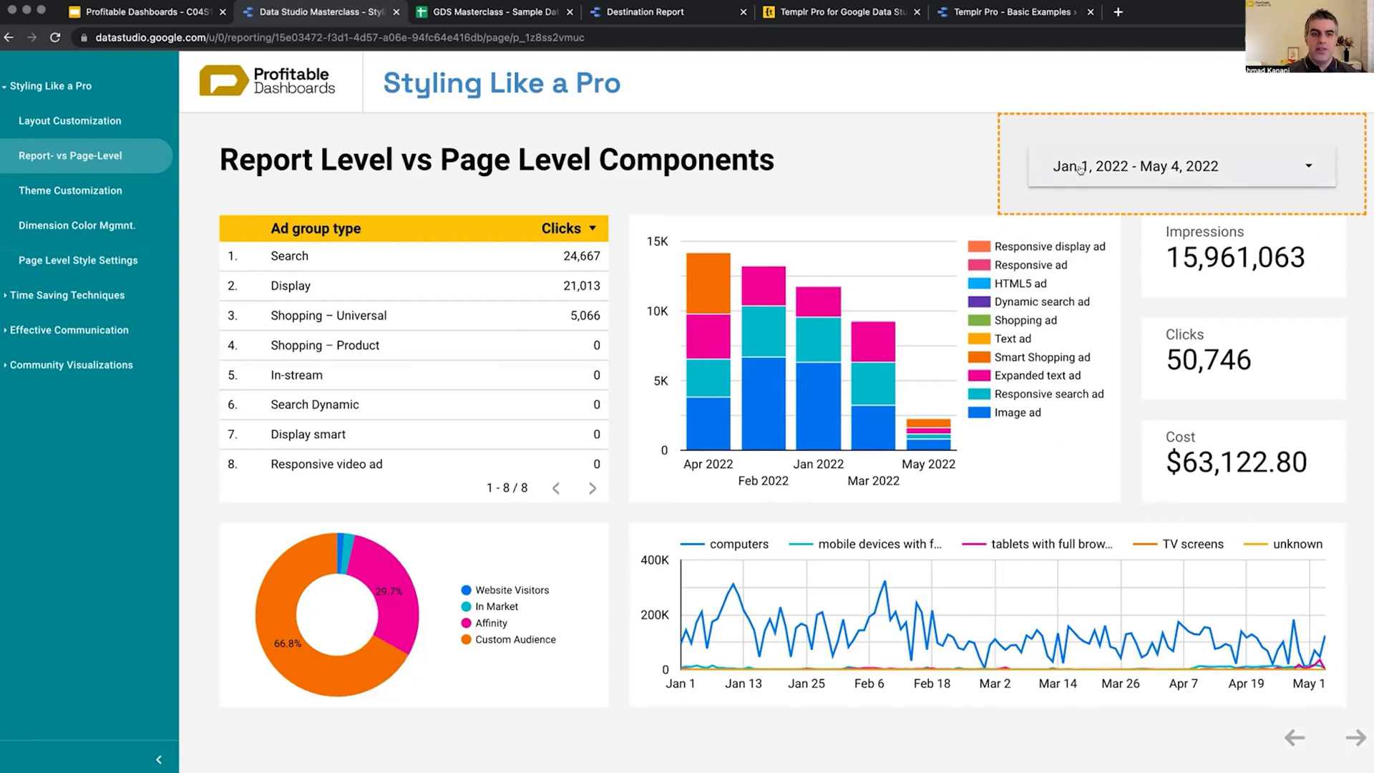
left_click(1294, 168)
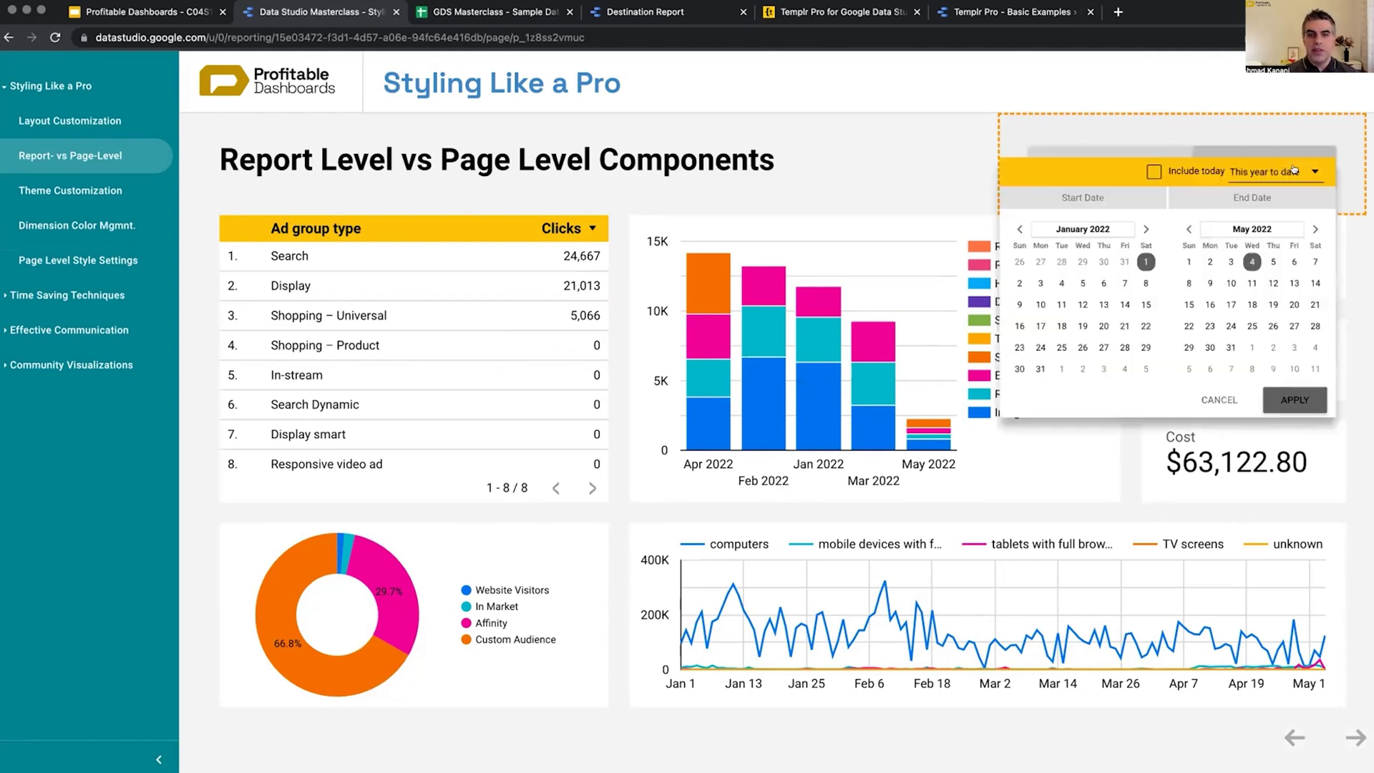
left_click(1189, 229)
left_click(1189, 228)
left_click(1188, 229)
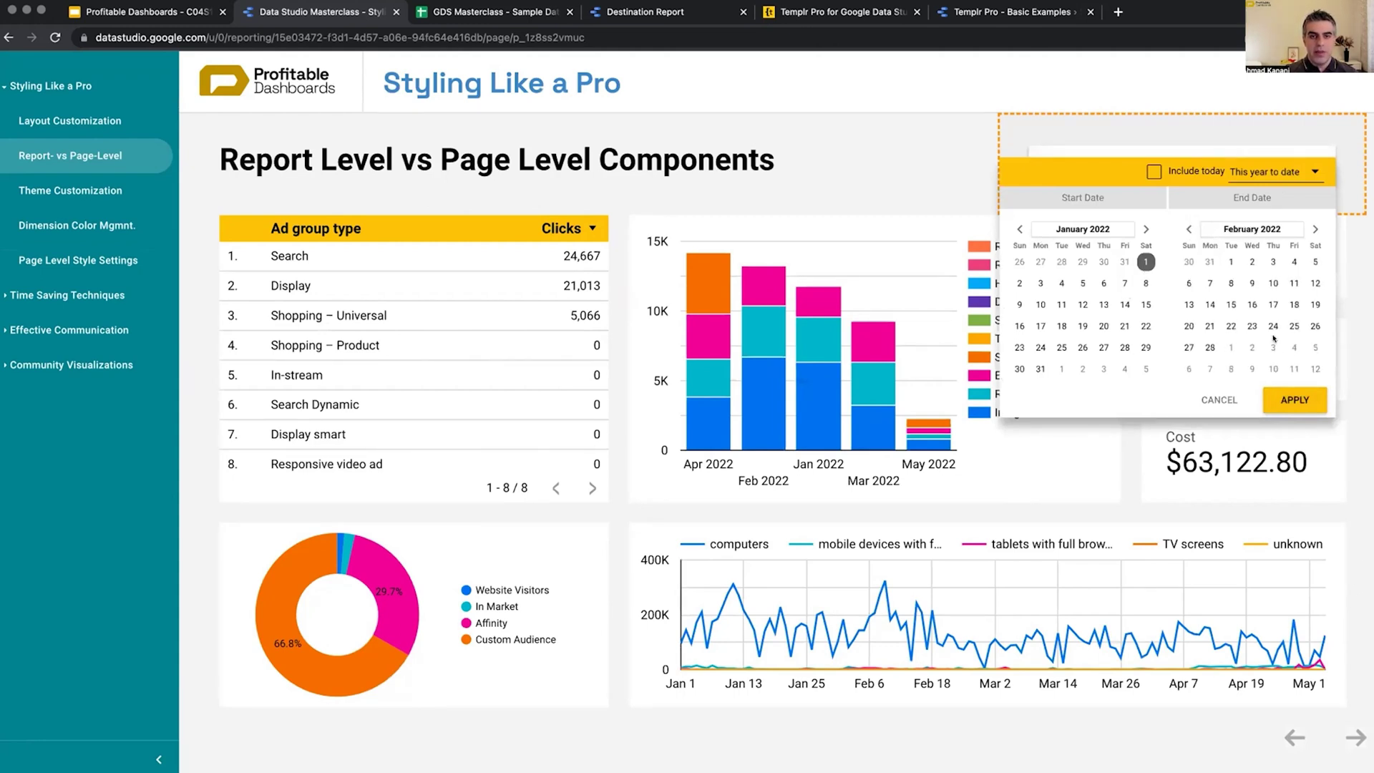
left_click(1209, 262)
left_click(1286, 392)
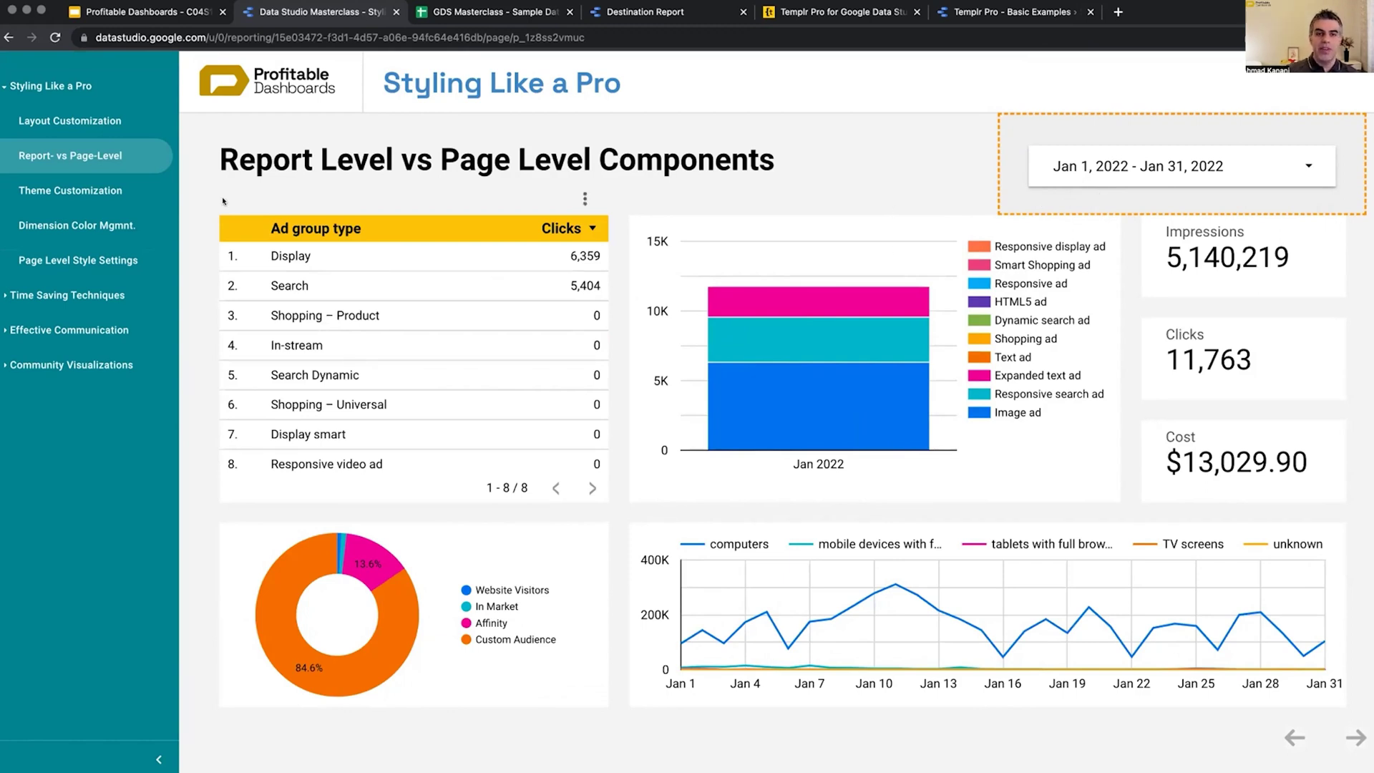
Check the date range on the Layout Customization page and return to edit mode.
left_click(129, 132)
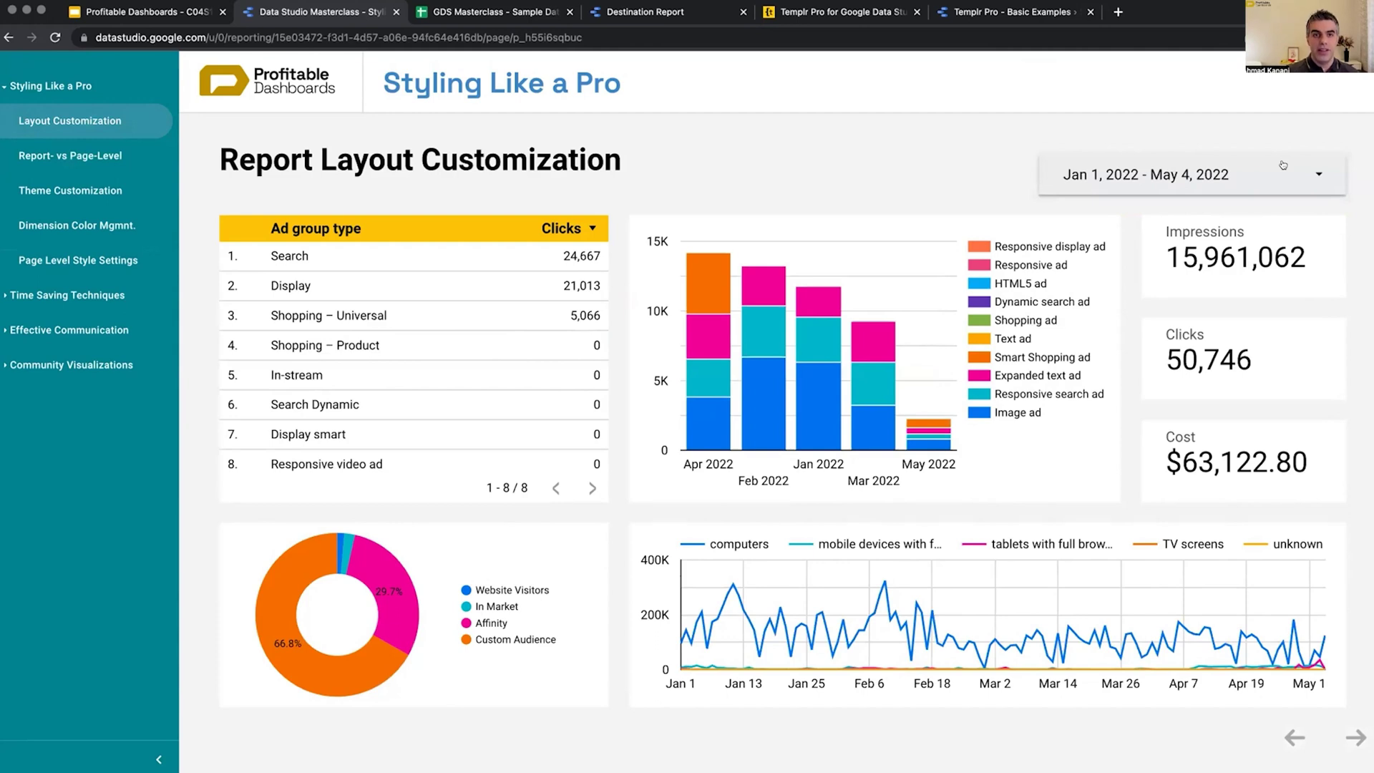
left_click(1228, 73)
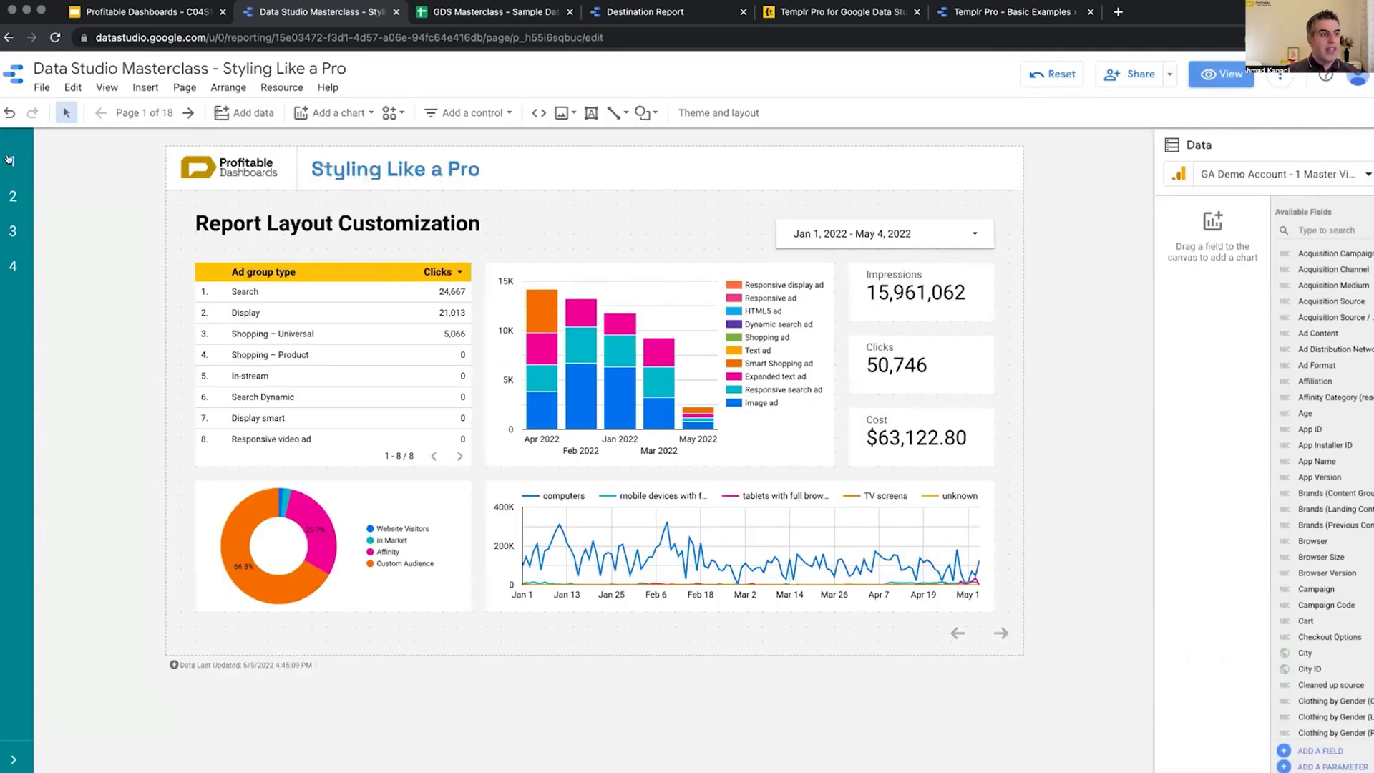
Delete the date range control from the Report- vs Page-Level page.
mouse_move(9, 159)
left_click(107, 230)
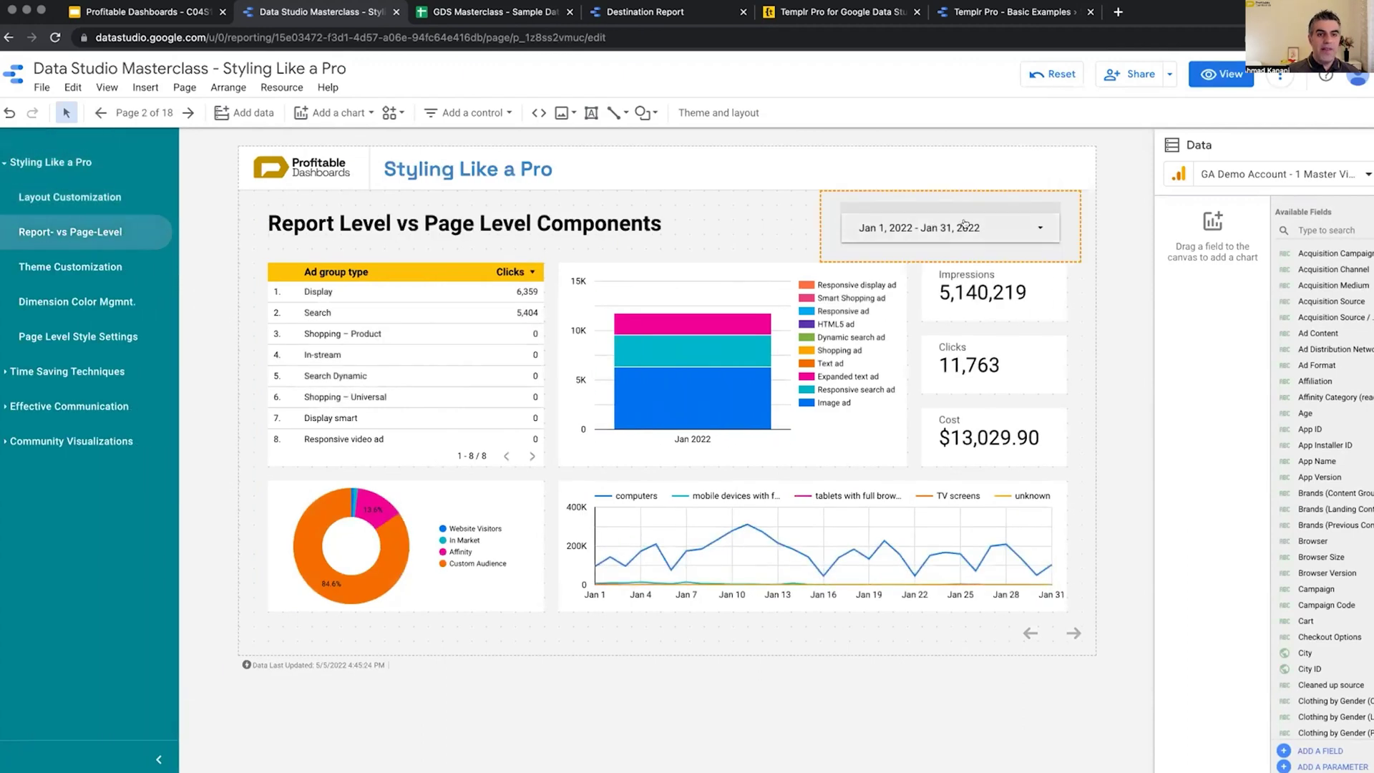
left_click(1035, 203)
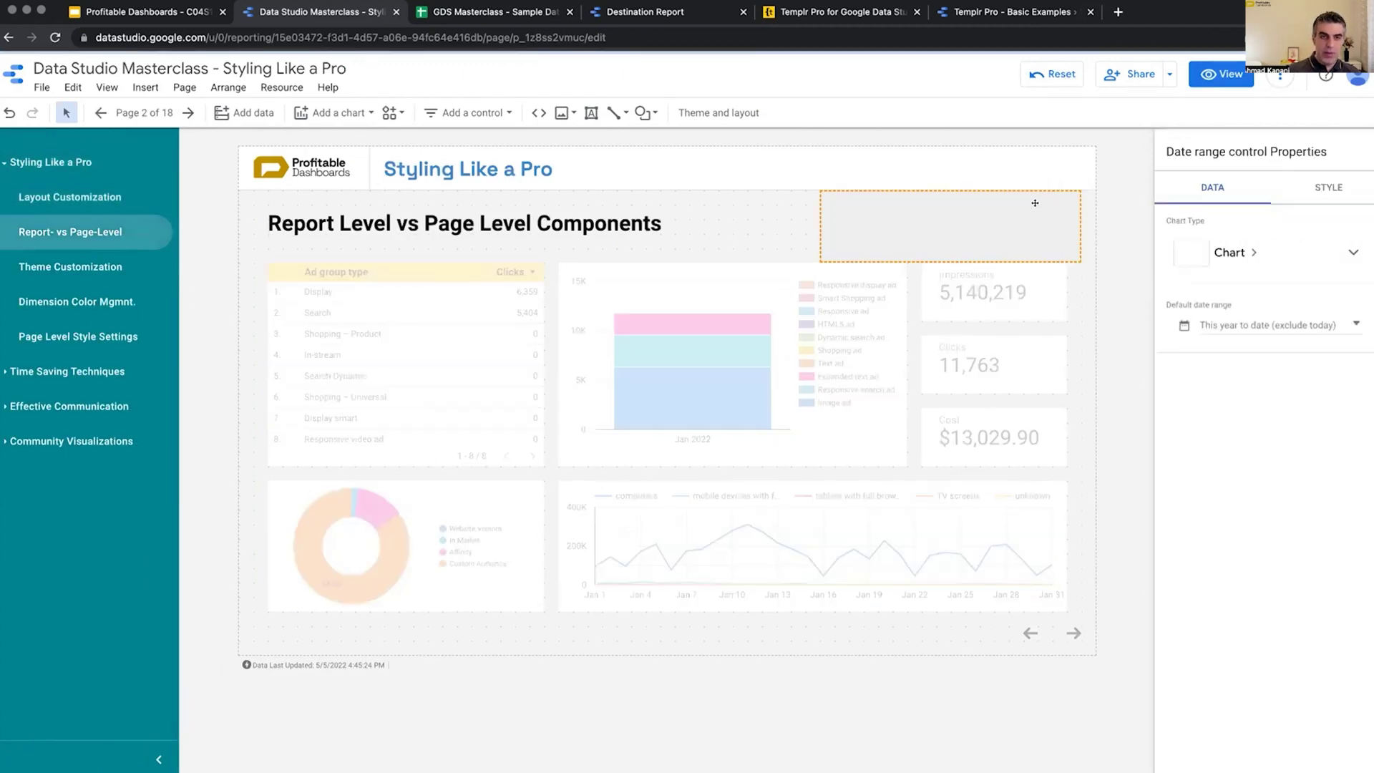
Make the Layout Customization page's date range control report-level.
key("alt+Left")
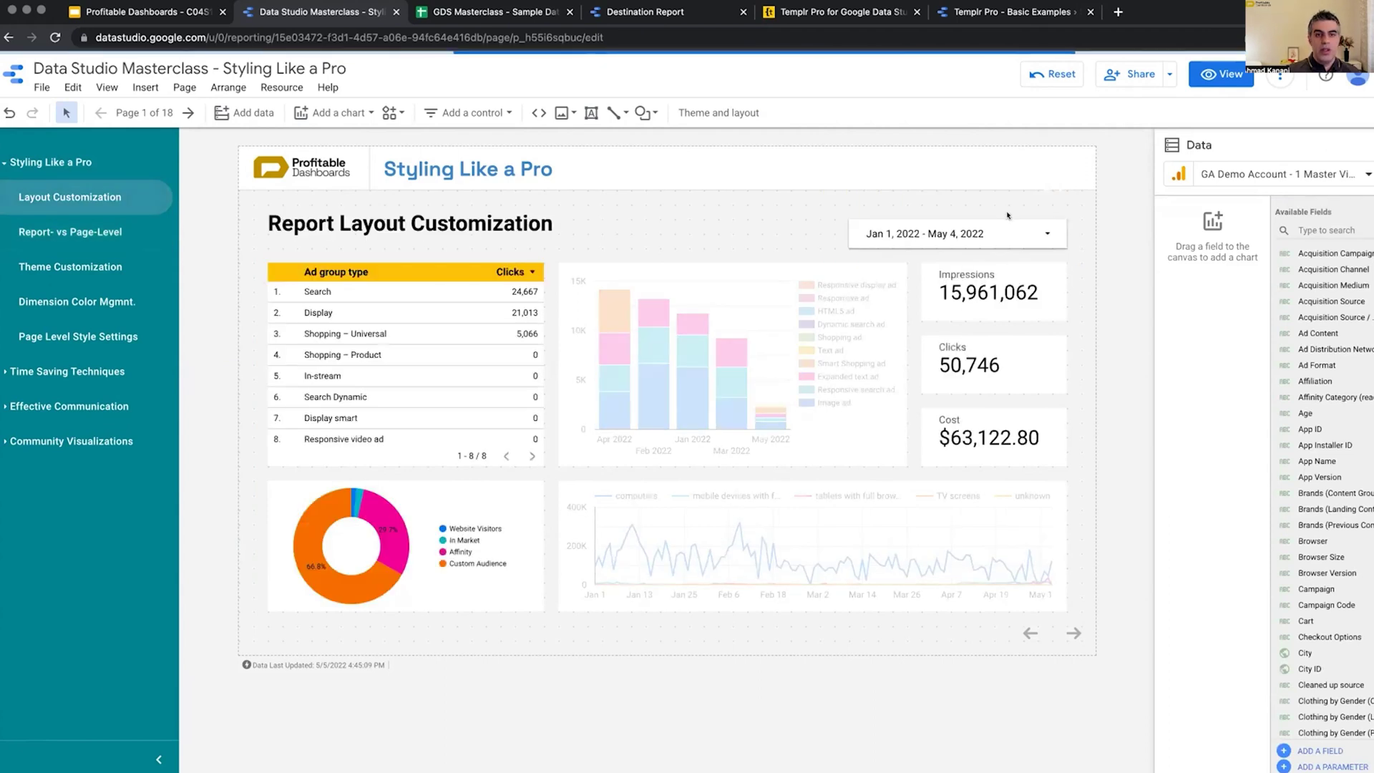
left_click(1008, 215)
left_click(1008, 210)
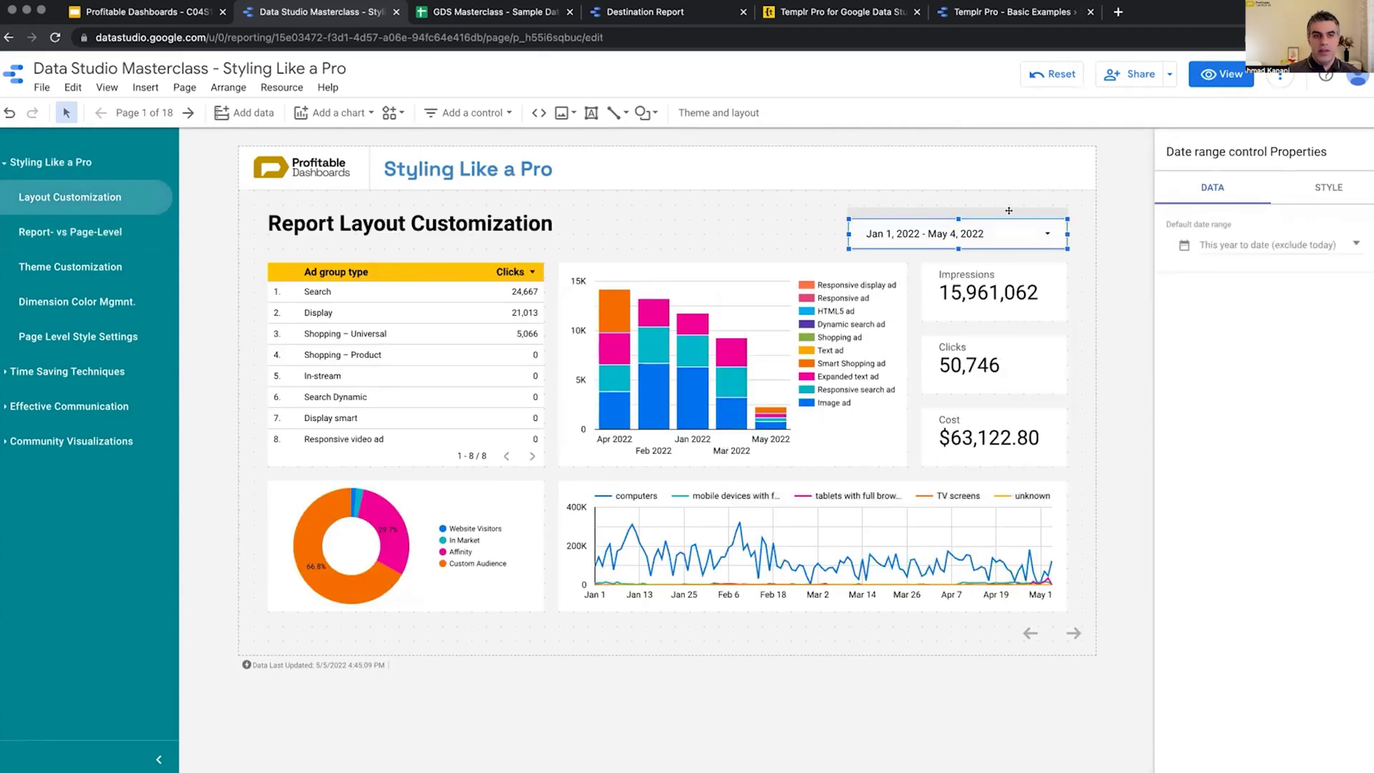
right_click(1008, 212)
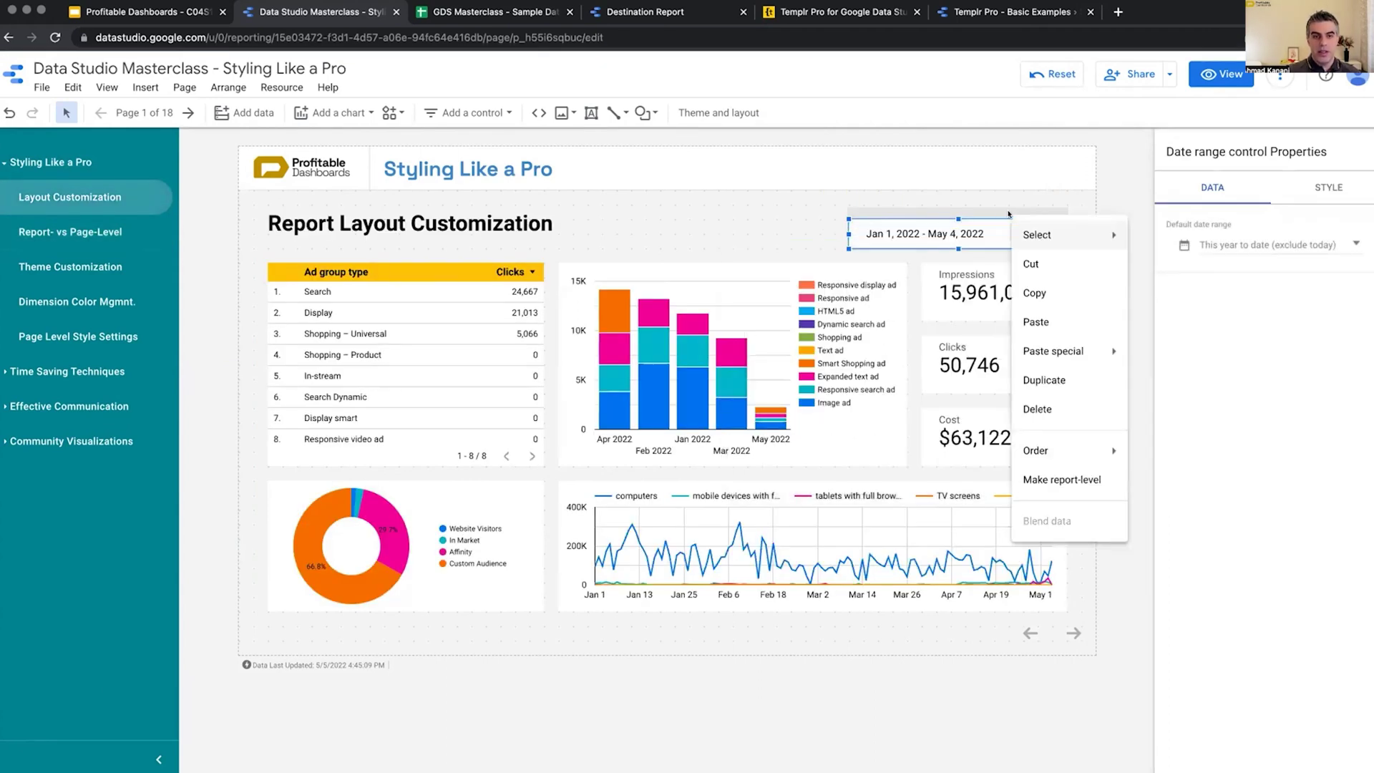
left_click(1051, 481)
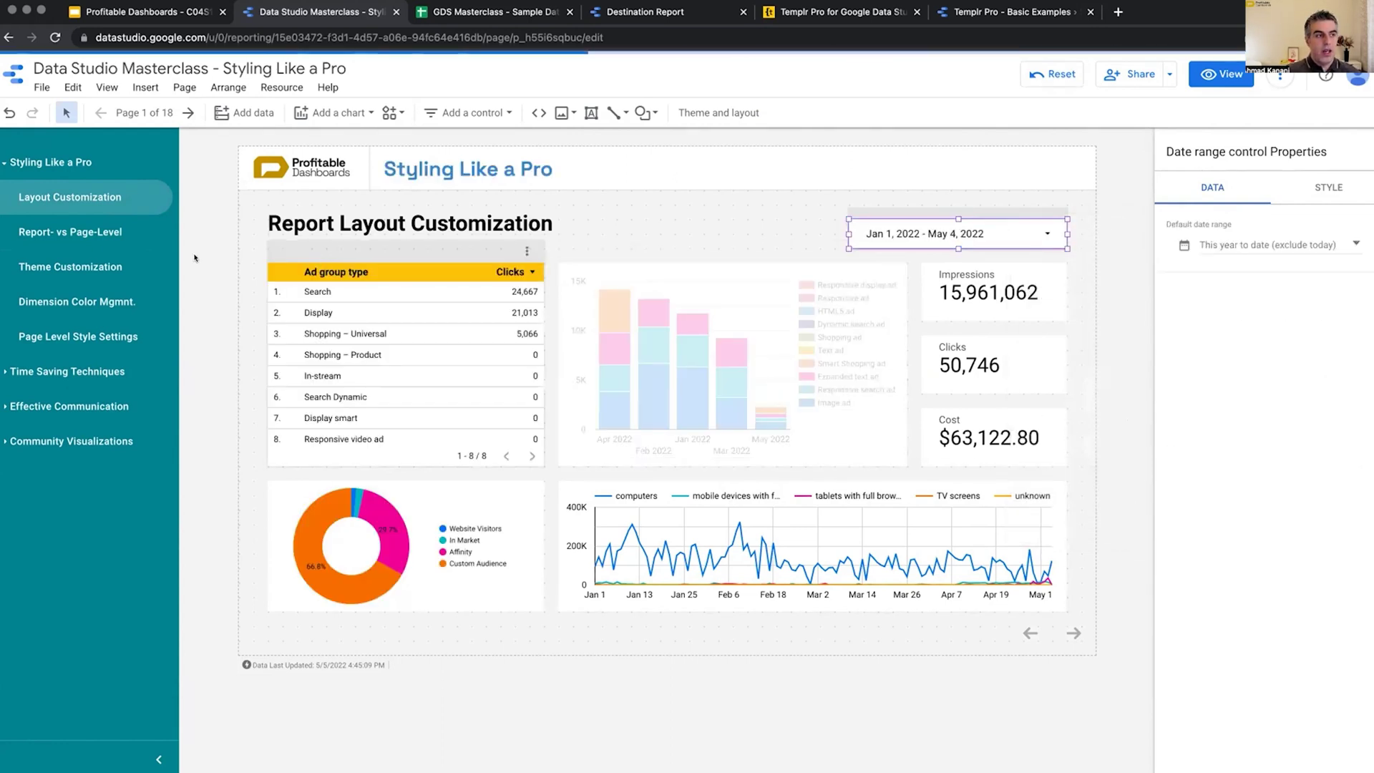
Check the Report- vs Page-Level, Theme Customization and Layout Customization pages for the report-level date range control.
left_click(132, 231)
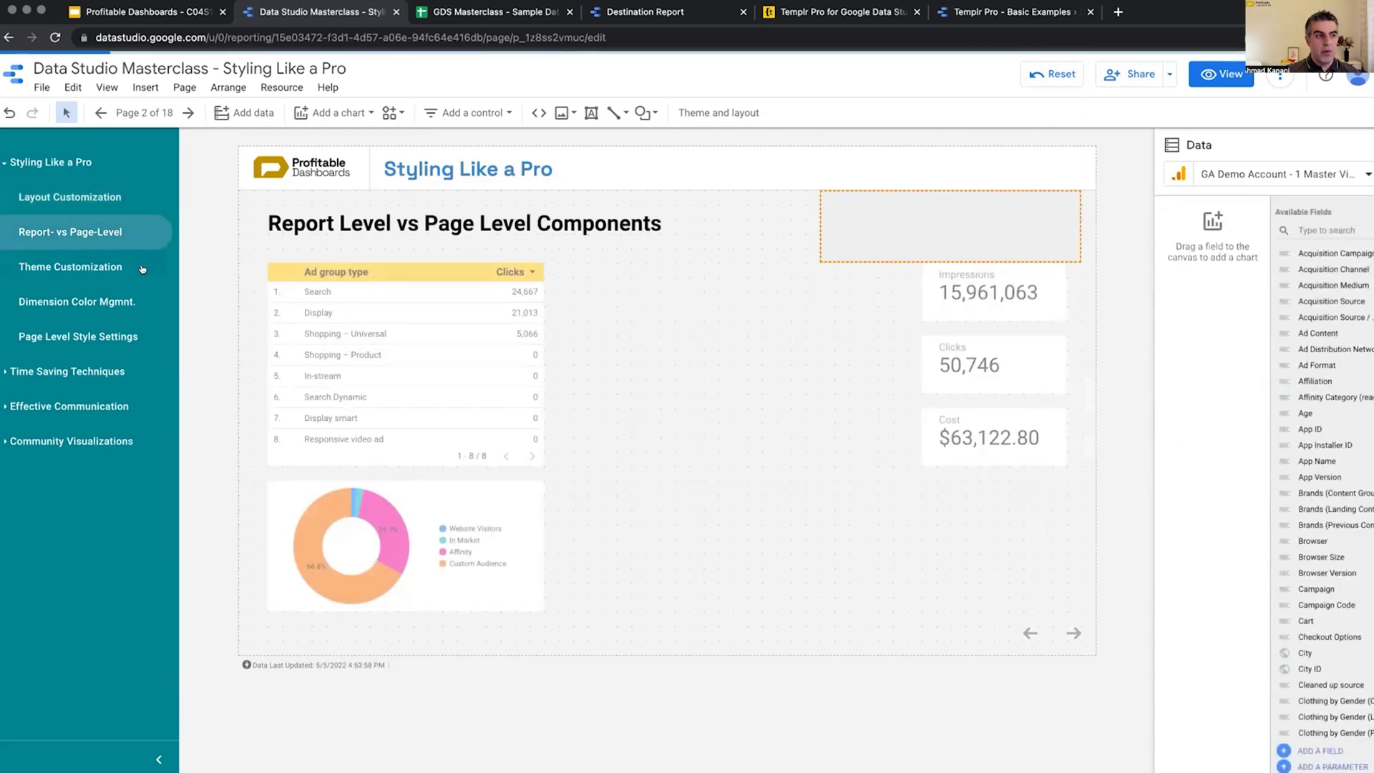
left_click(143, 268)
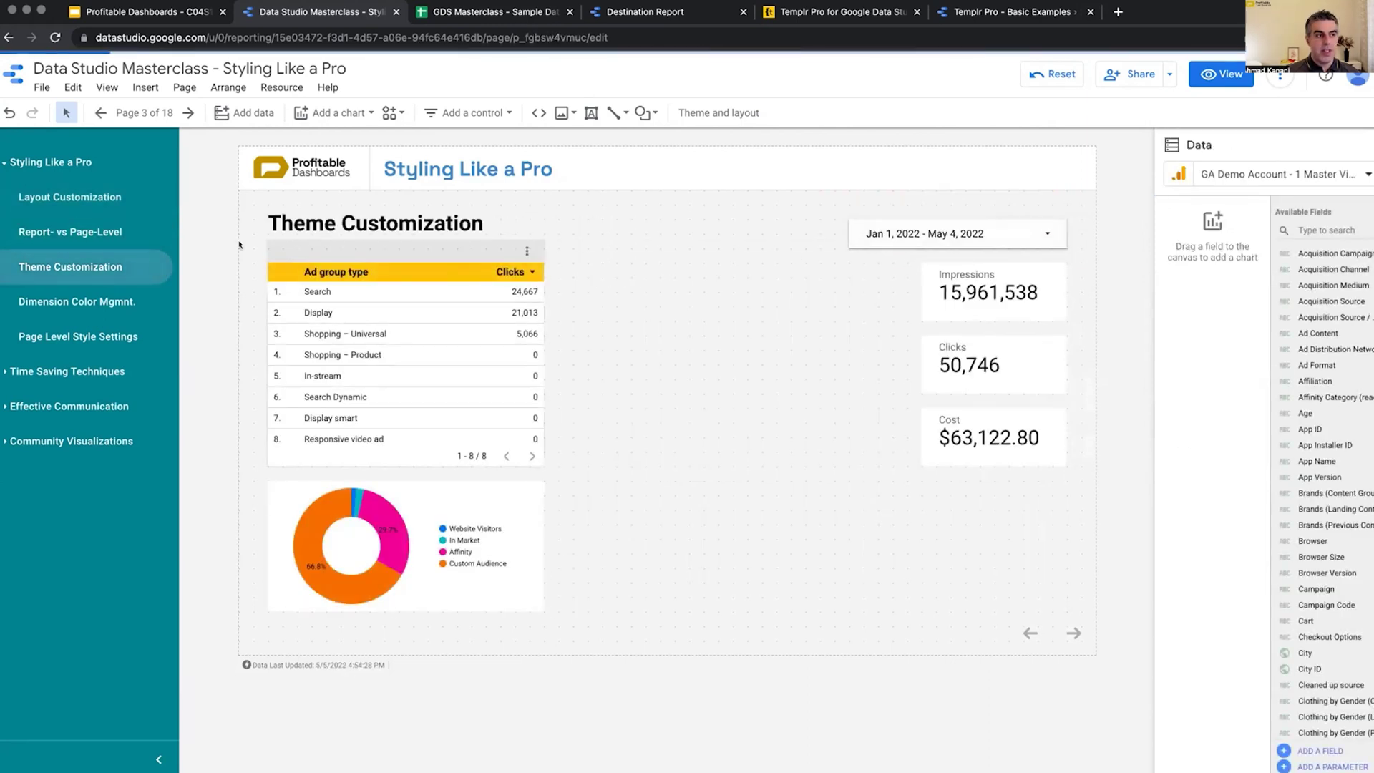
left_click(144, 229)
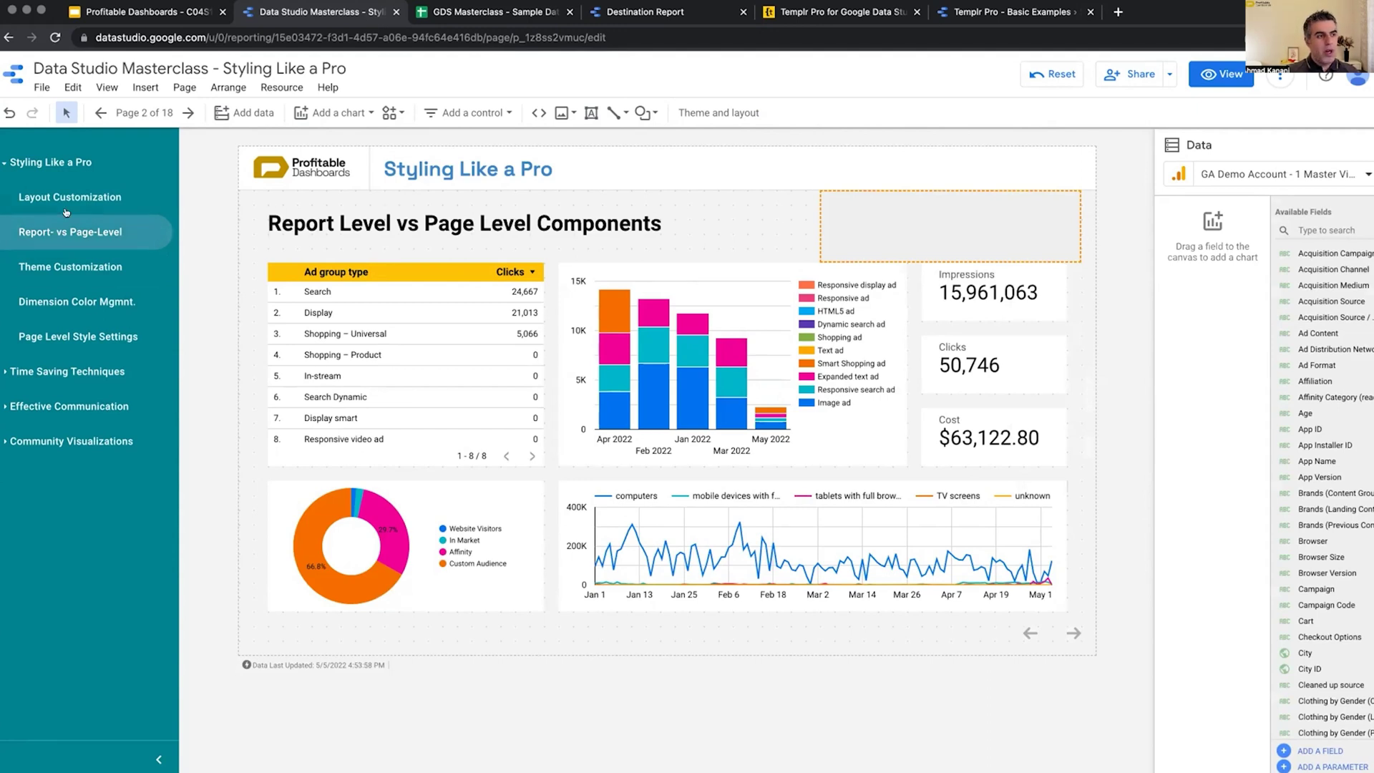
left_click(140, 202)
left_click(125, 231)
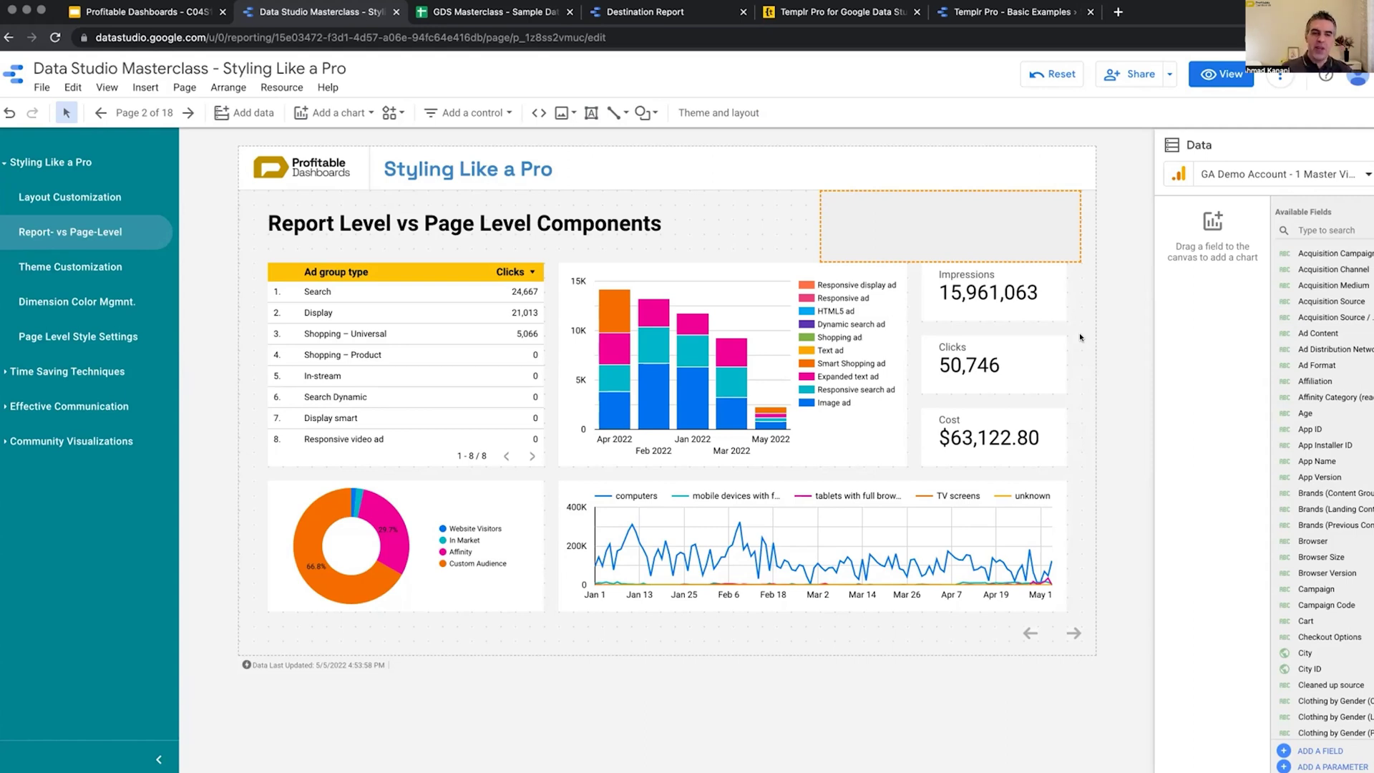
Move the dashed rectangle on the Report- vs Page-Level page left to uncover the edge of the date range control.
left_click(992, 224)
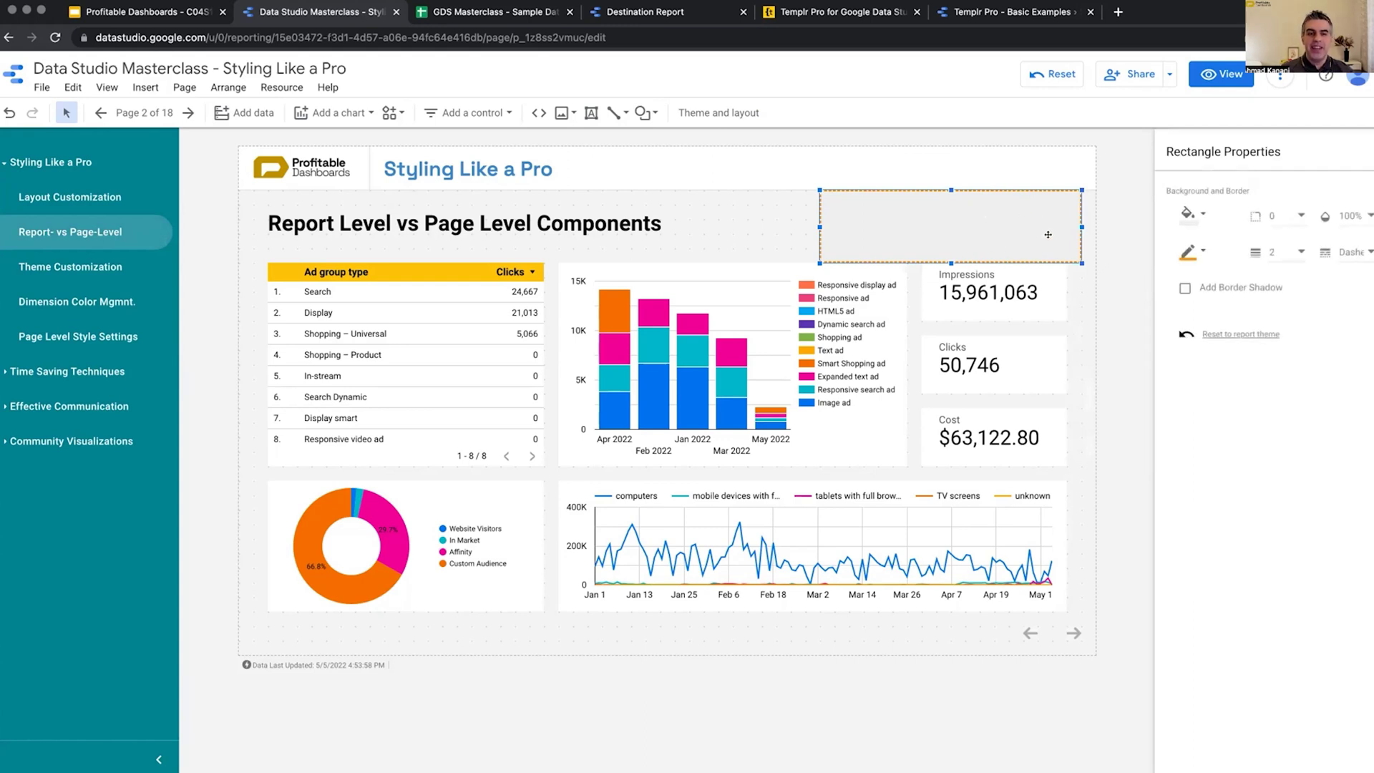
left_click_drag(1057, 225, 1016, 227)
key("Escape")
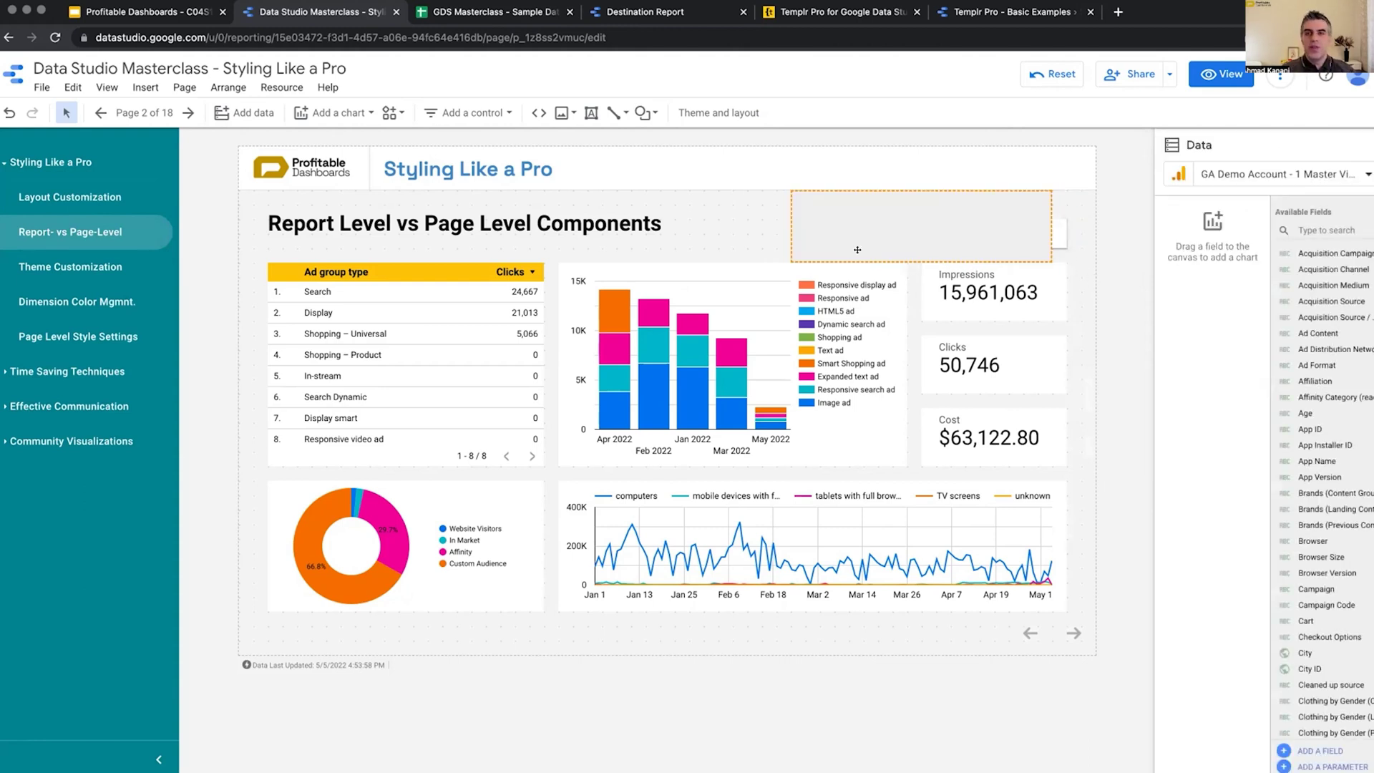
Compare the selection outlines of the page-level Impressions scorecard and the report-level date range control.
left_click(1061, 285)
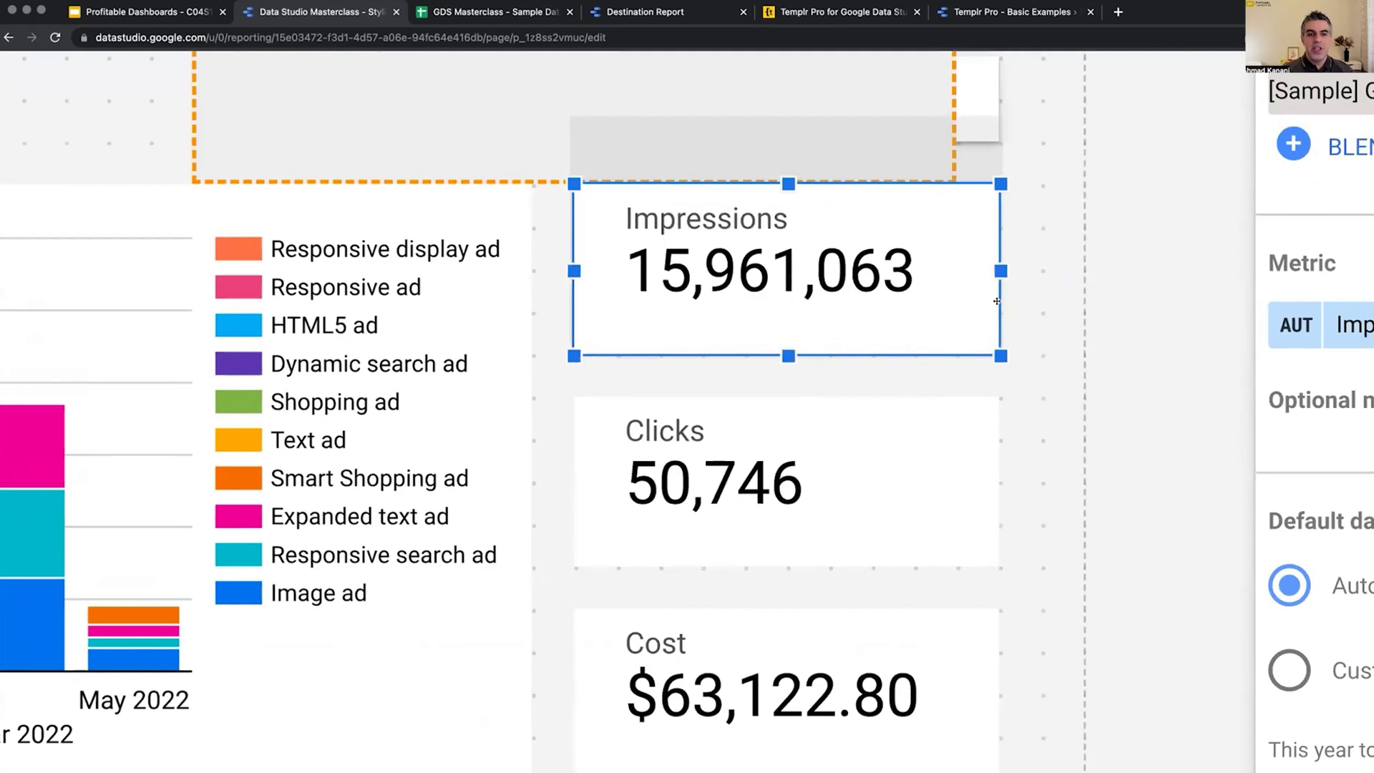
scroll(1046, 270, "up", 2)
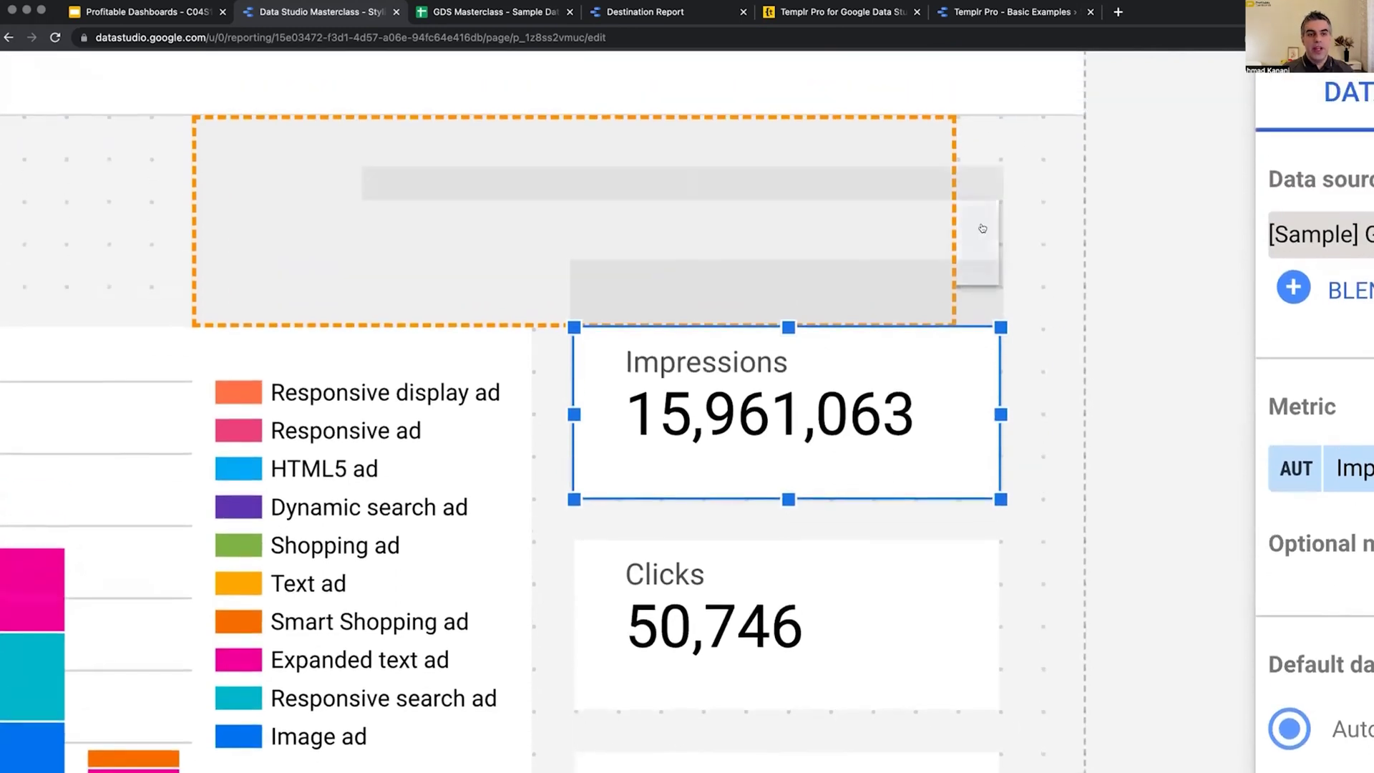
left_click(981, 229)
left_click(1061, 249)
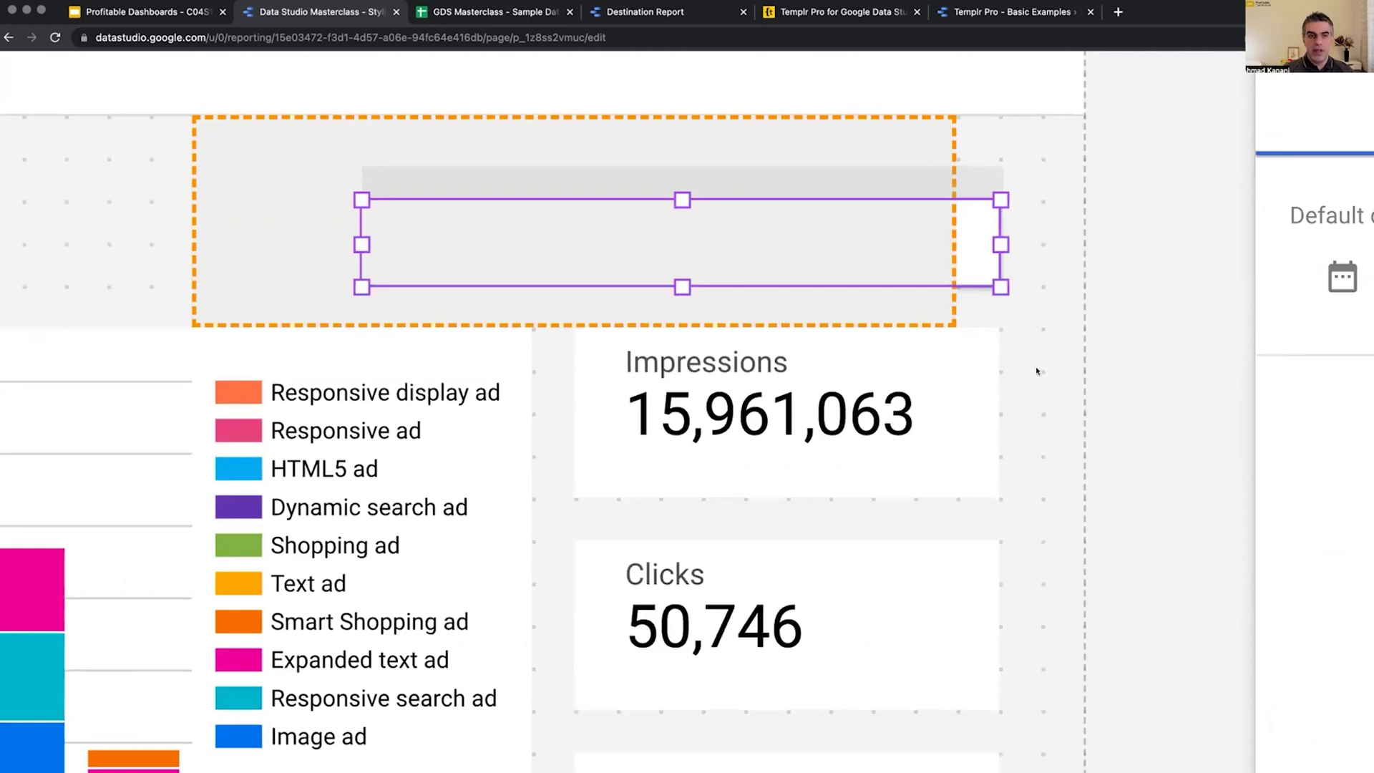
left_click(985, 388)
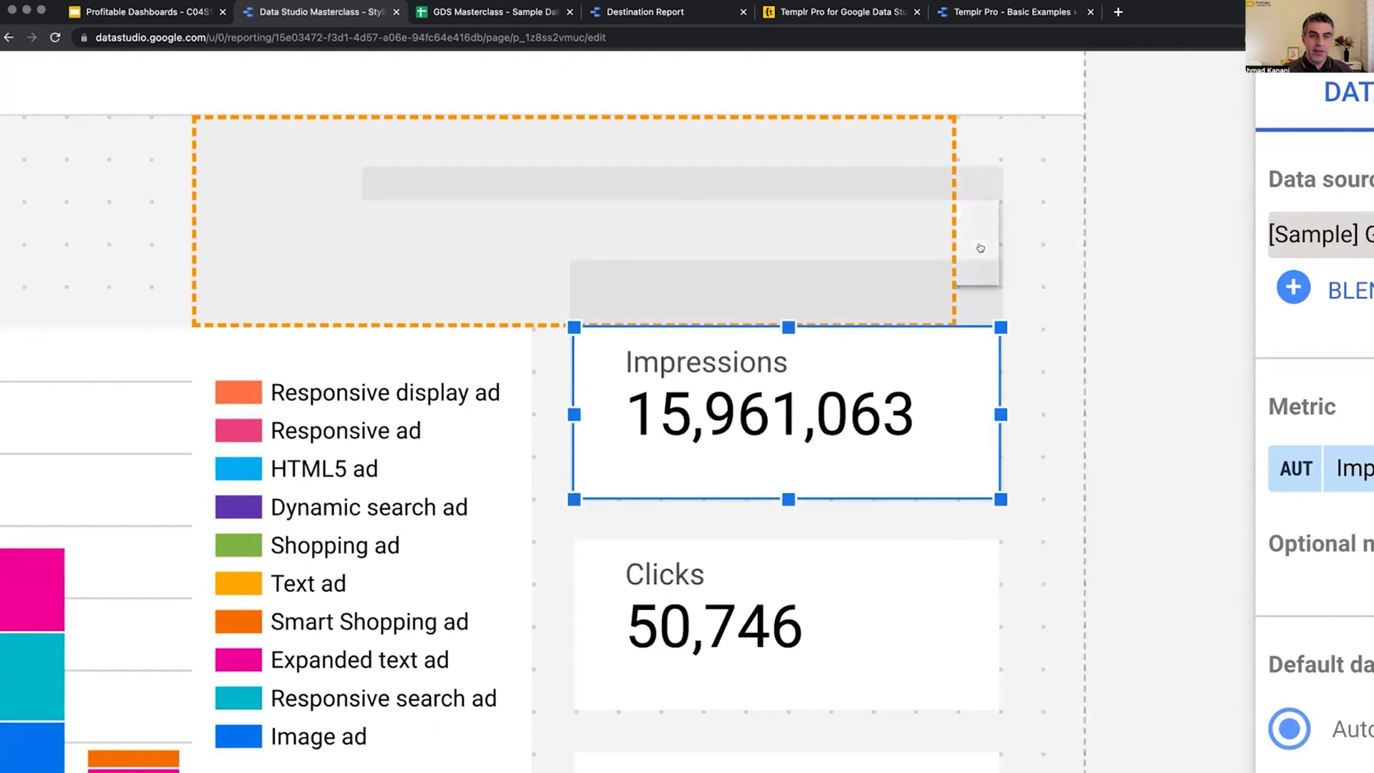
left_click(987, 185)
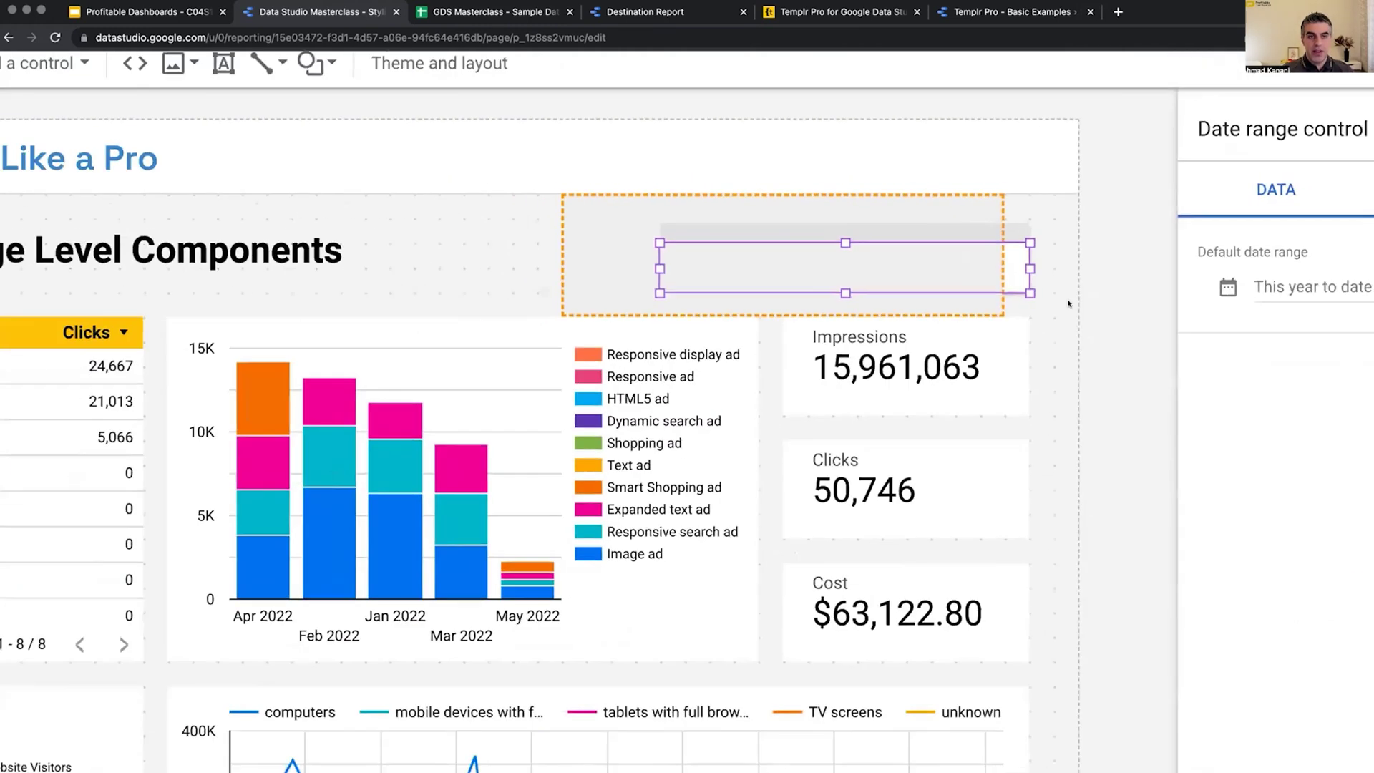
Move the dashed rectangle back to the right so it covers the date range control.
key("ctrl+0")
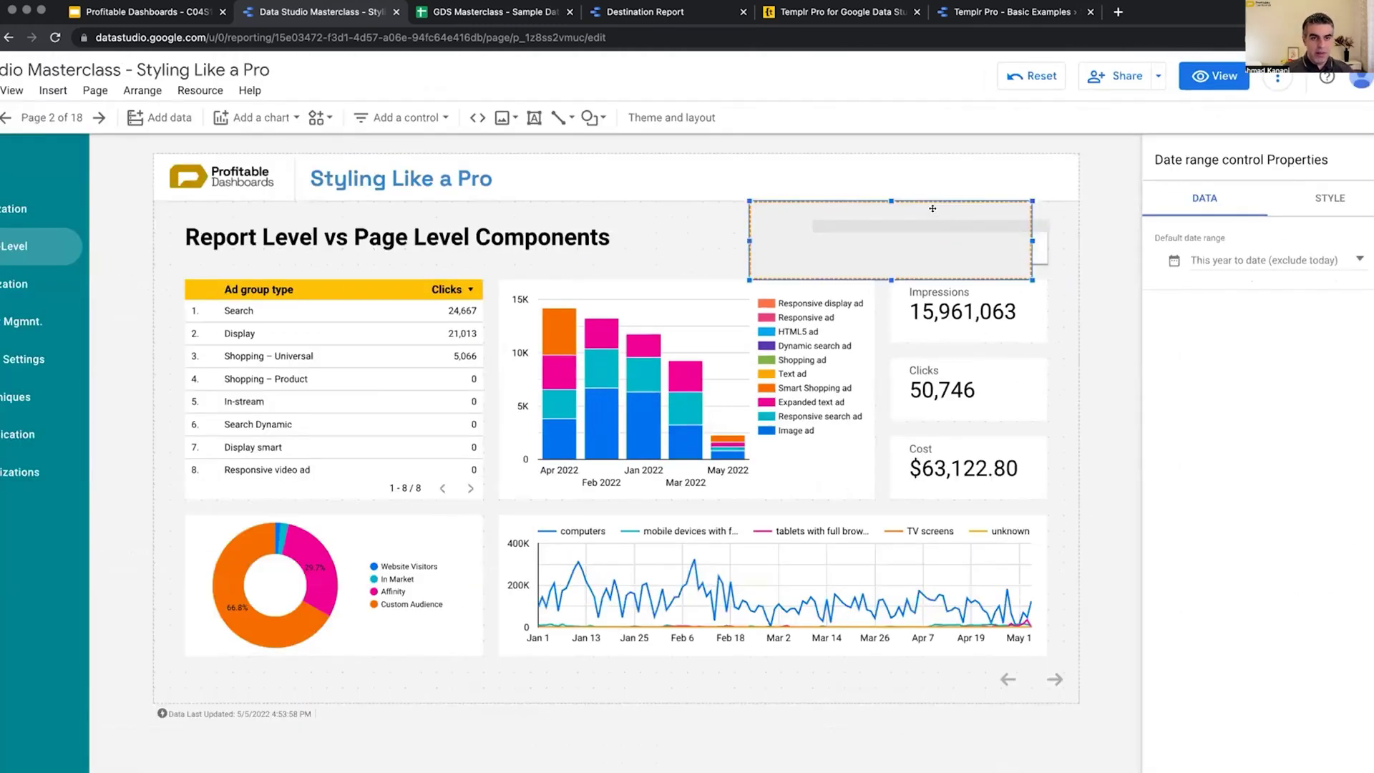
left_click(1014, 243)
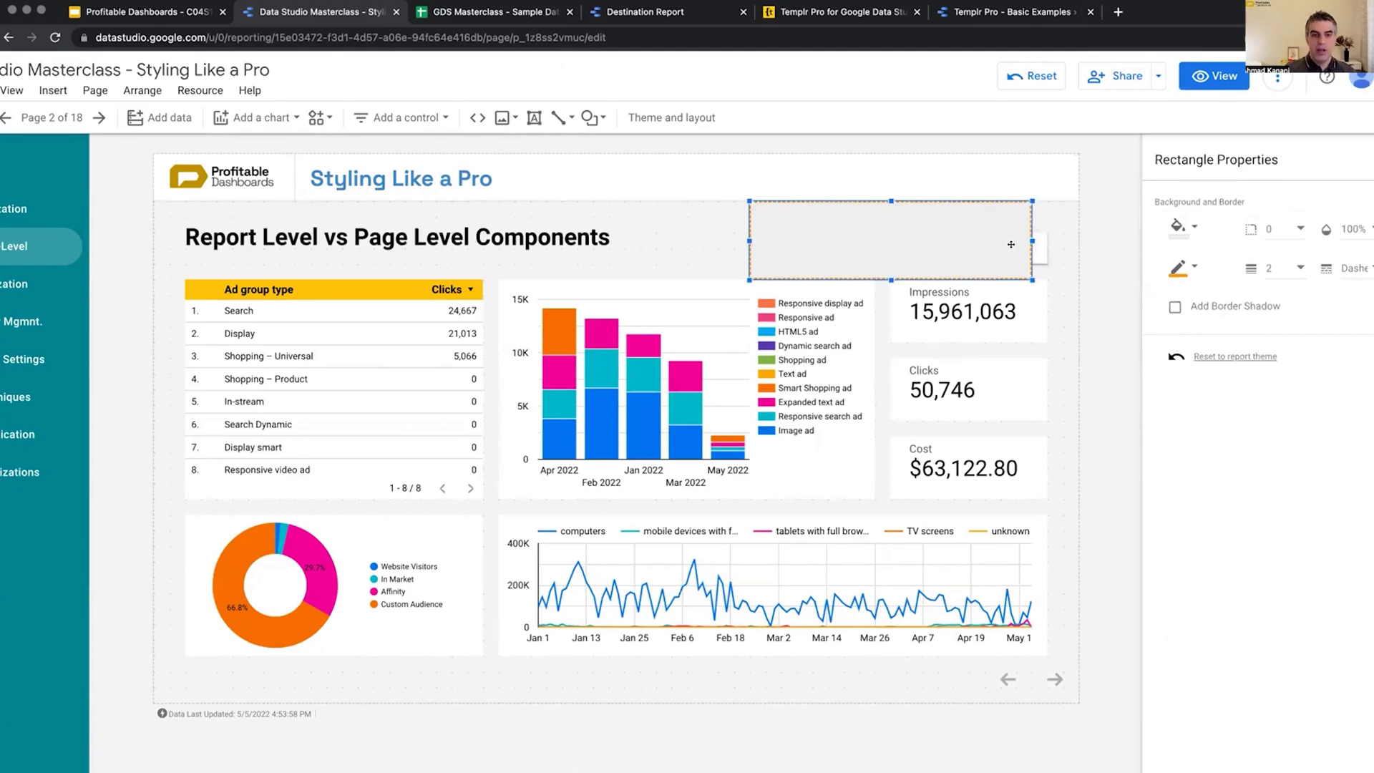
left_click_drag(1004, 244, 1020, 233)
key("ctrl+minus")
Set the report-level component position to Top in the report's layout settings.
left_click(718, 112)
left_click(1328, 191)
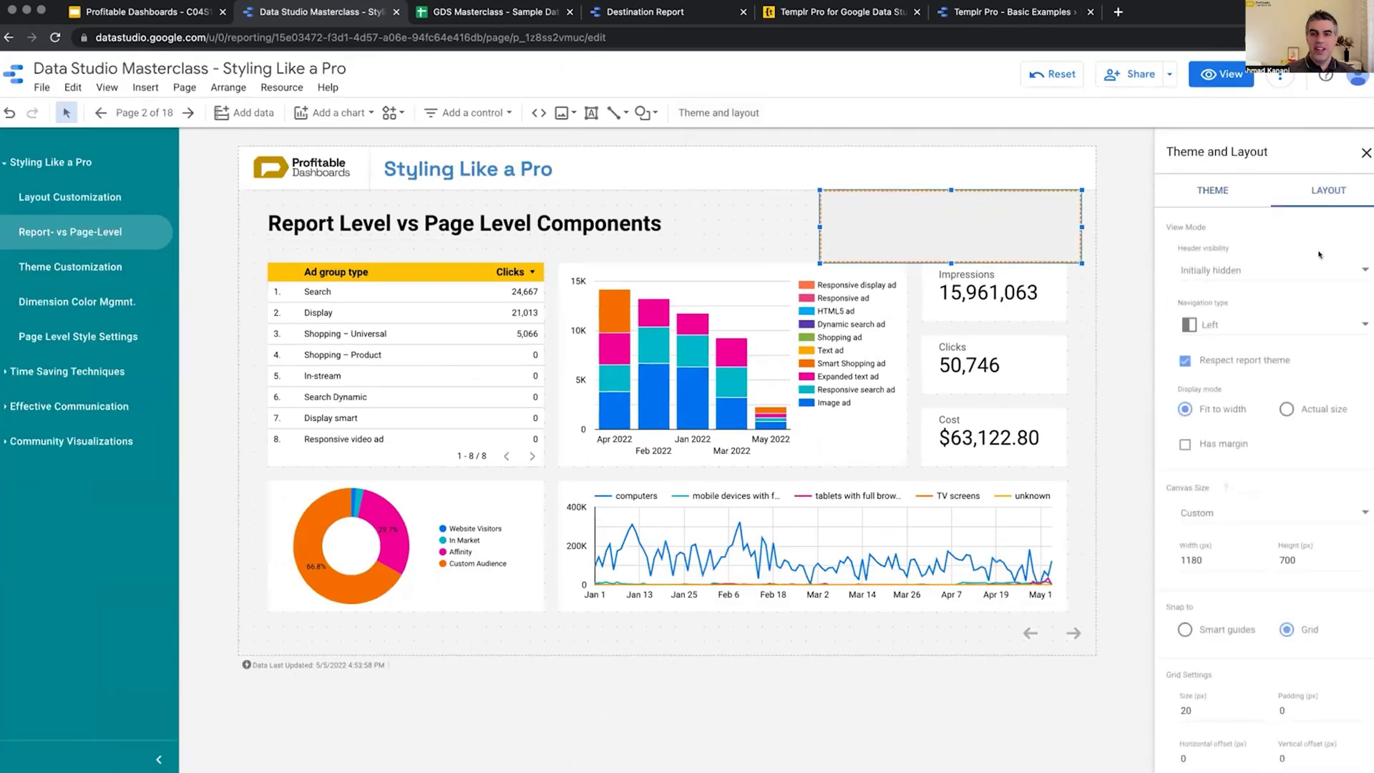
scroll(1311, 467, "down", 2)
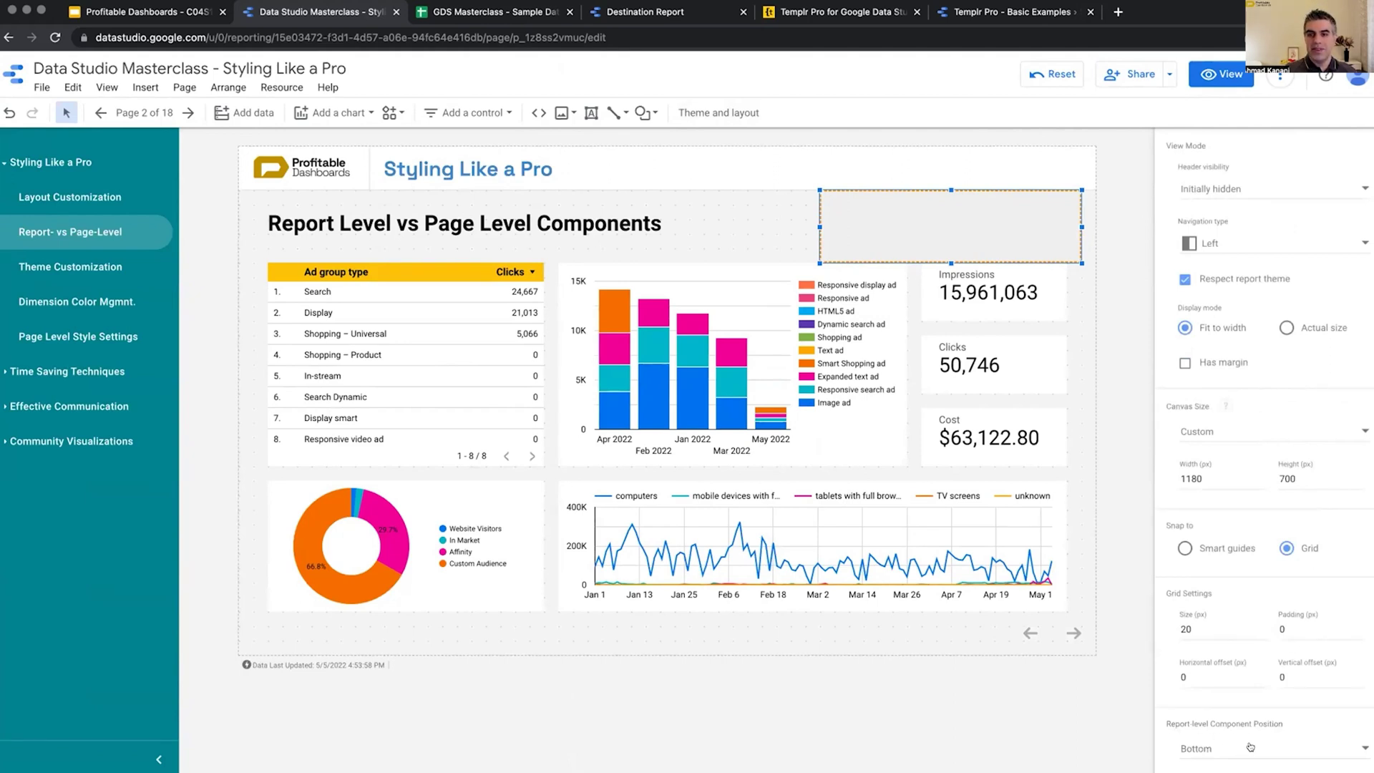
scroll(1279, 747, "up", 5)
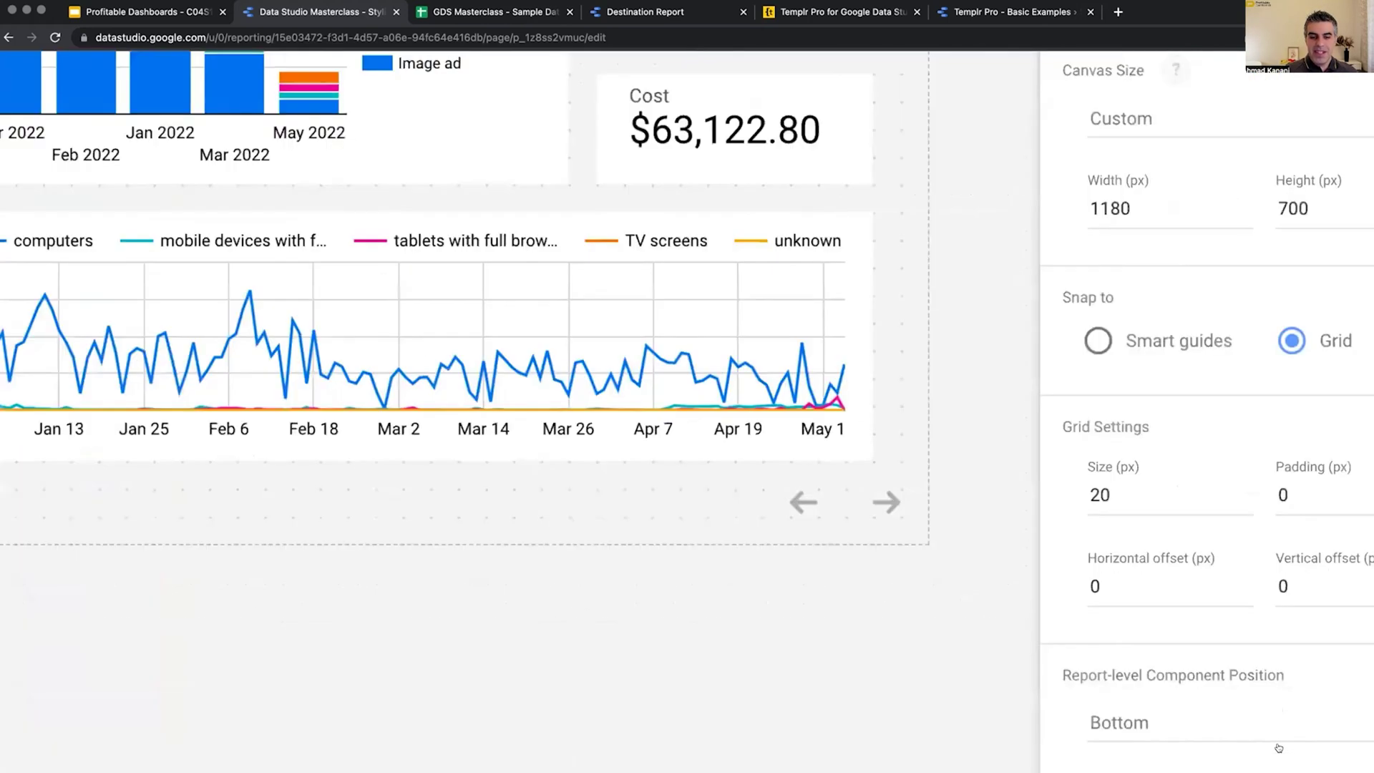
scroll(1280, 748, "right", 2)
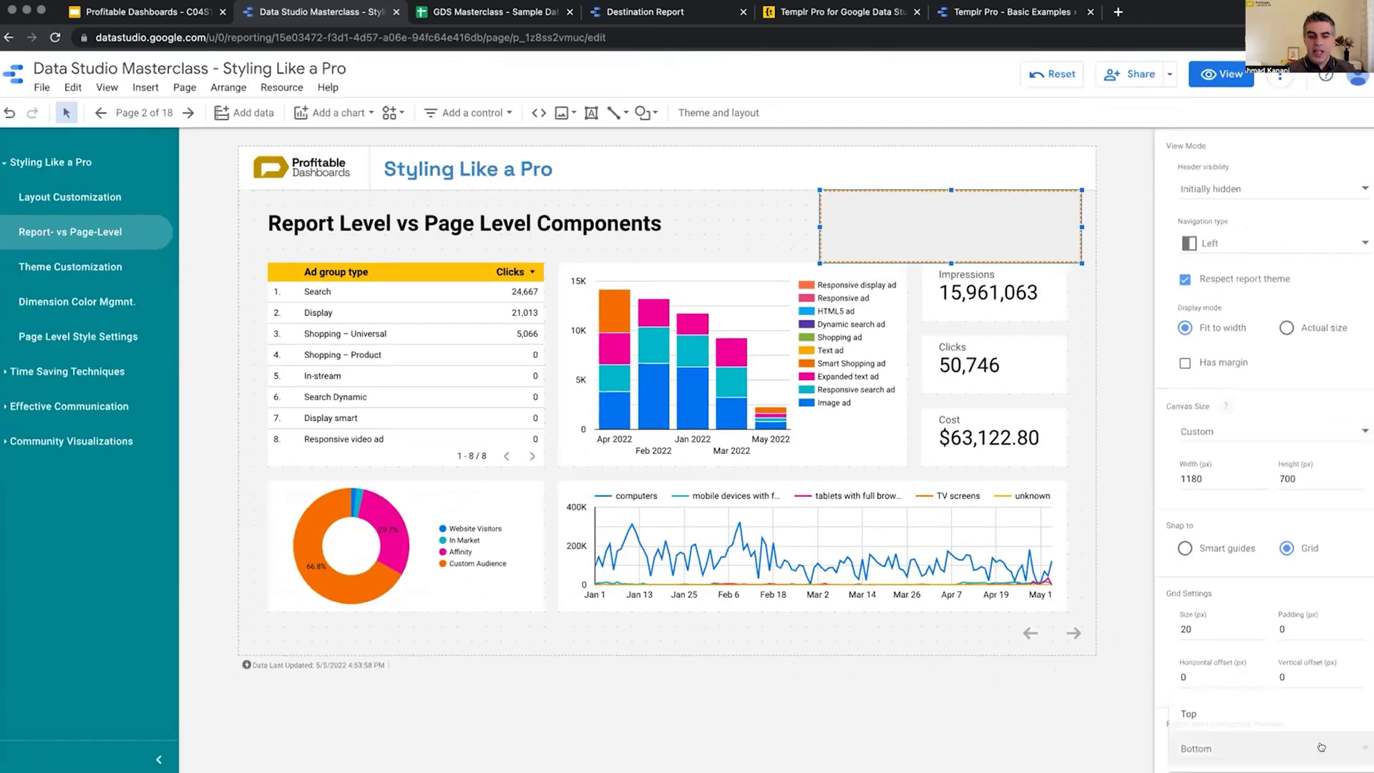
left_click(1370, 772)
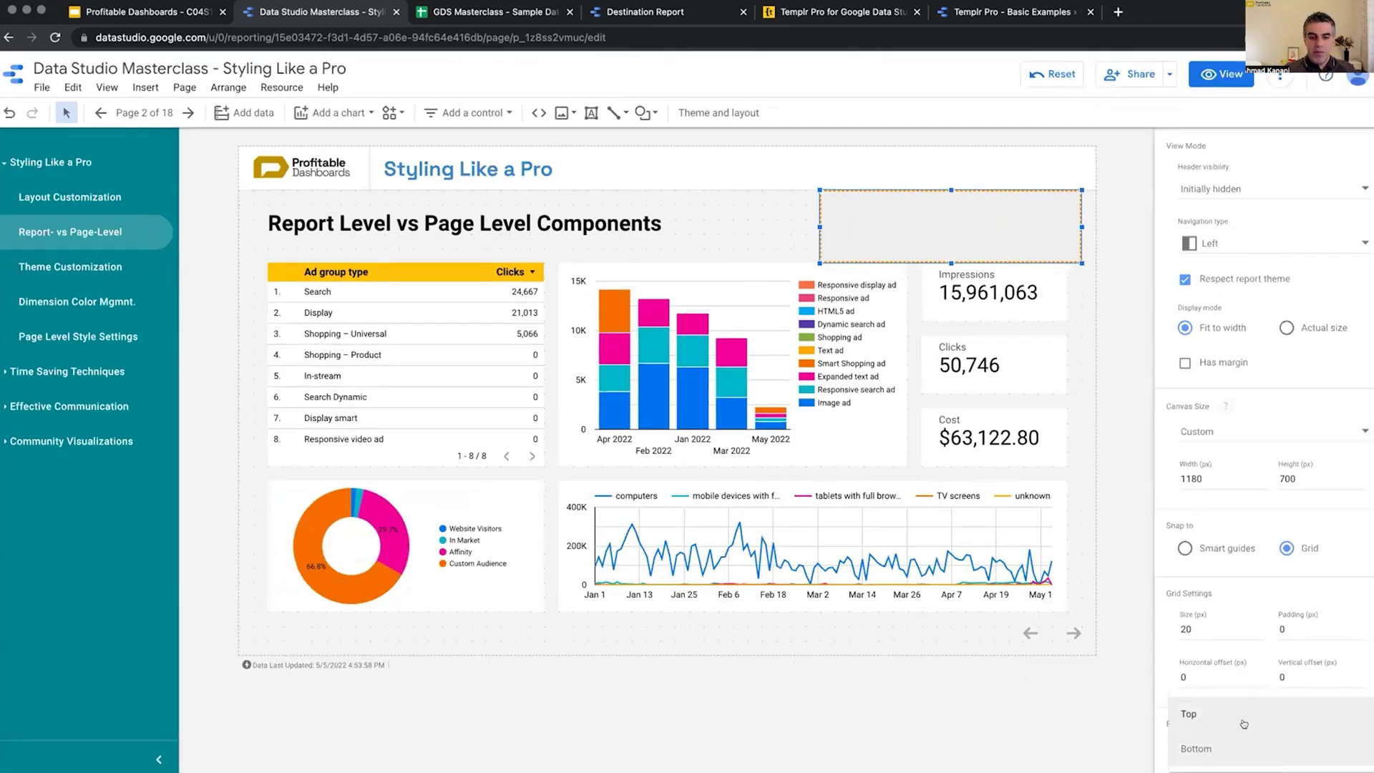
left_click(1243, 724)
Bring the date range control on the Report- vs Page-Level page to the front.
left_click(1033, 210)
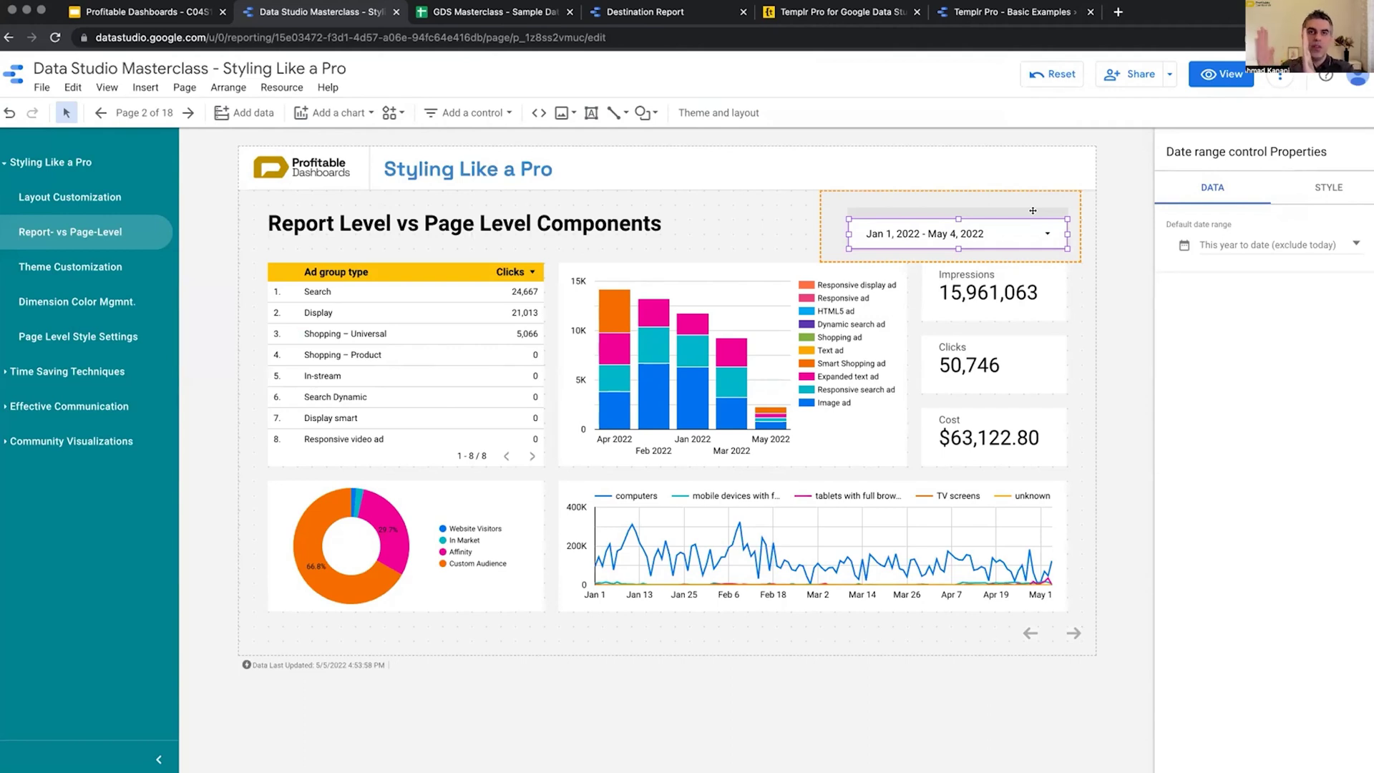
right_click(1033, 211)
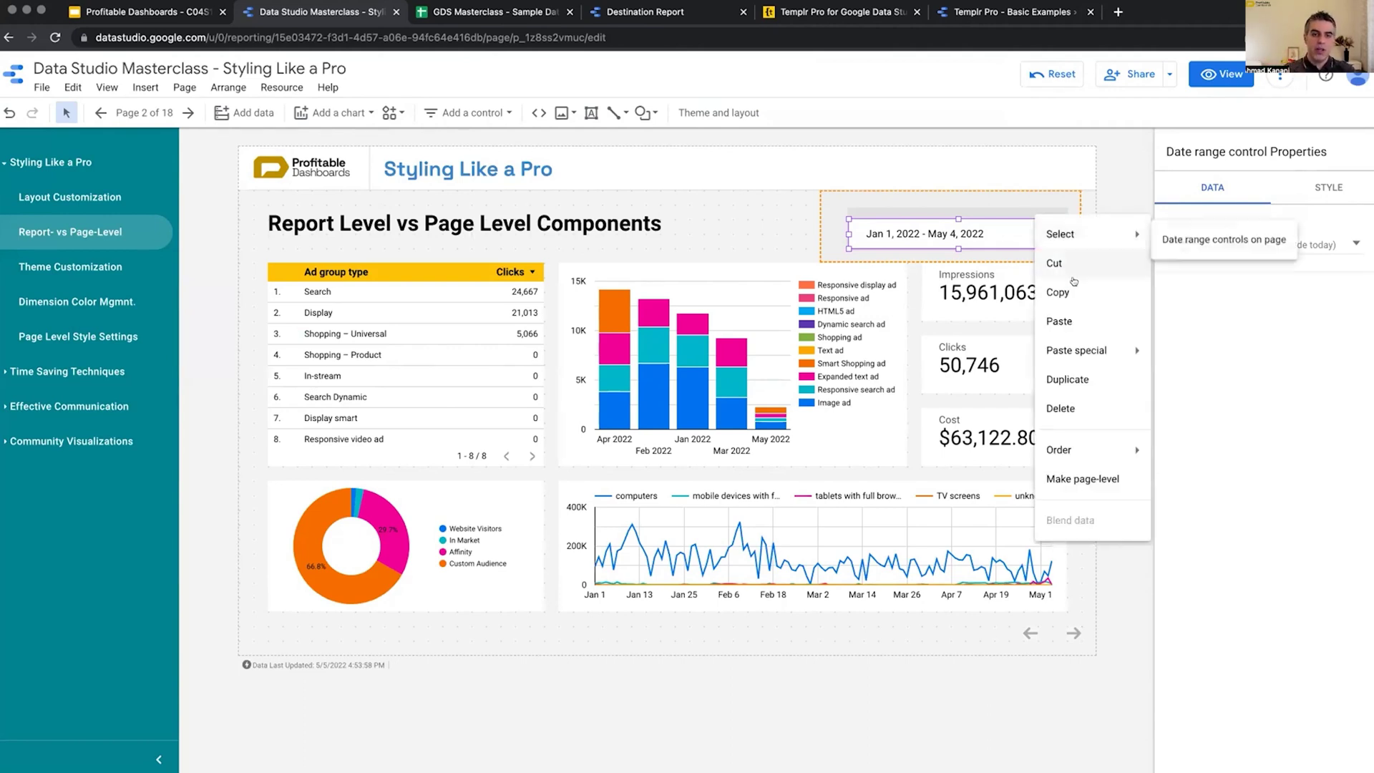
mouse_move(1094, 447)
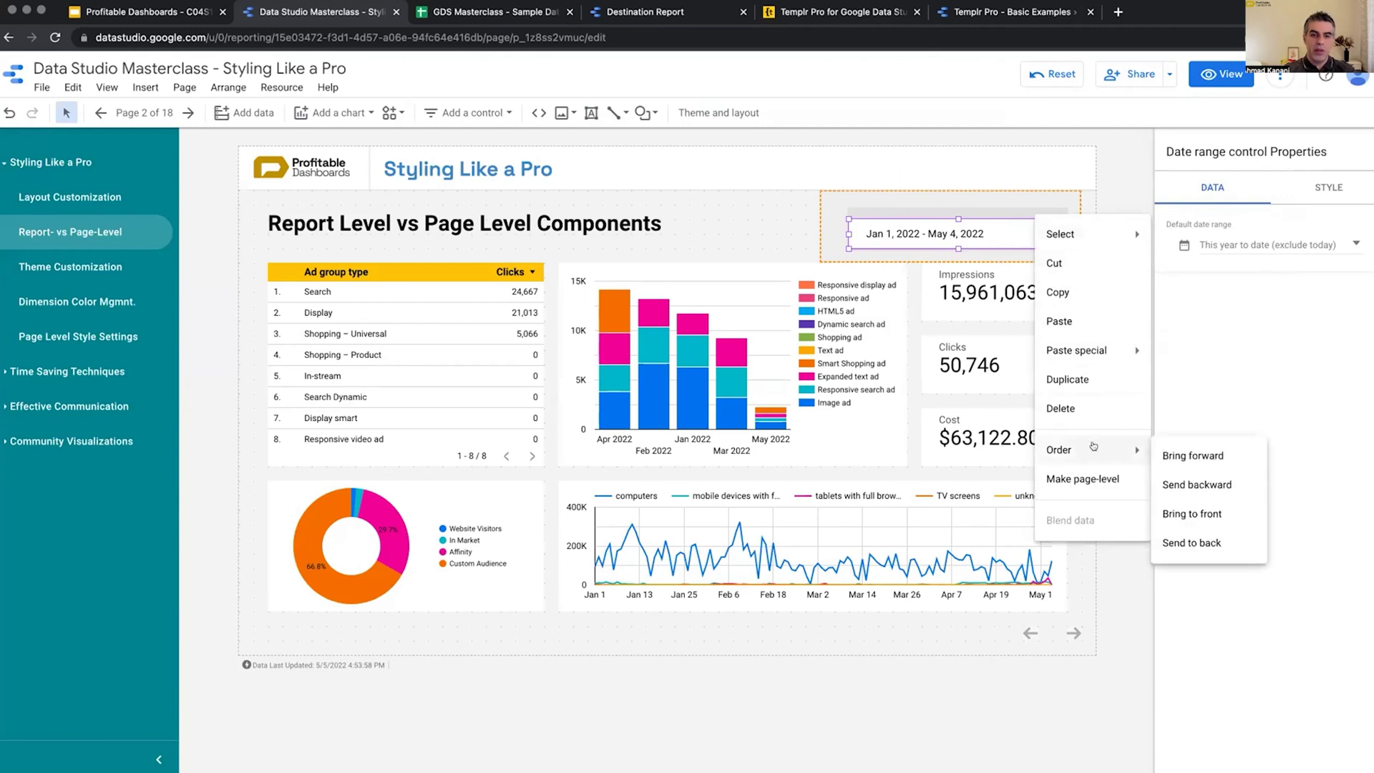
left_click(1188, 515)
Select the Impressions scorecard and check the report-level component position in the layout settings.
left_click(1048, 304)
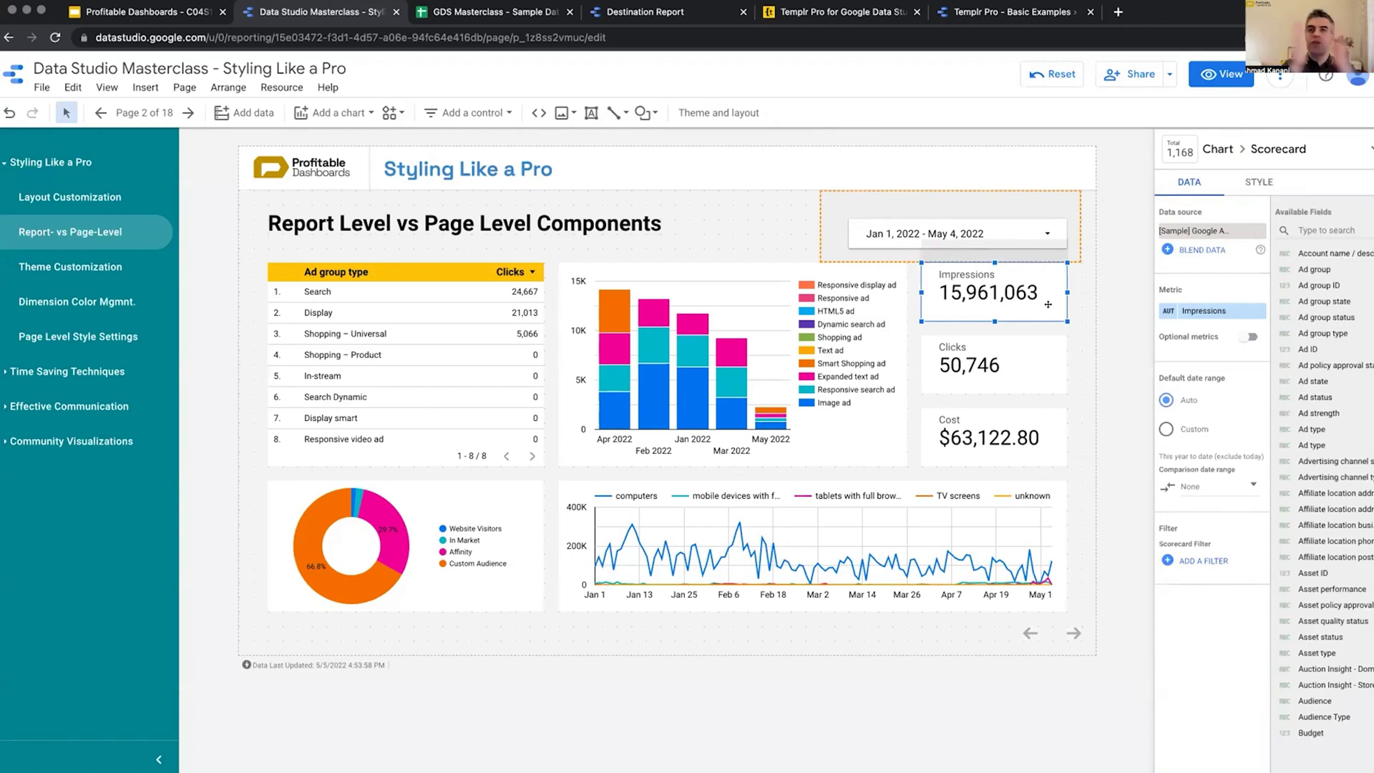
left_click(727, 107)
left_click(1324, 186)
scroll(1300, 570, "down", 2)
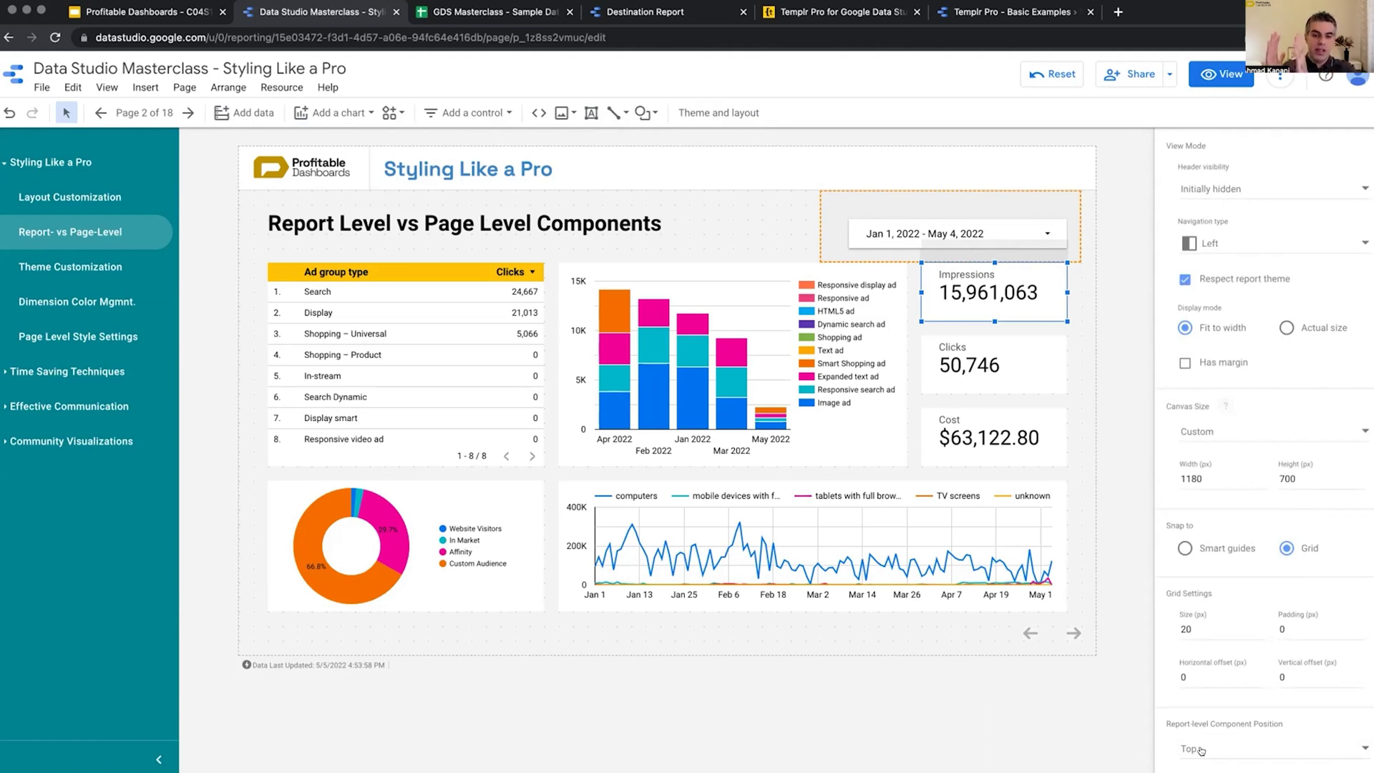
Try to send the report-level date range control to the back, behind the dashed rectangle.
left_click(1033, 213)
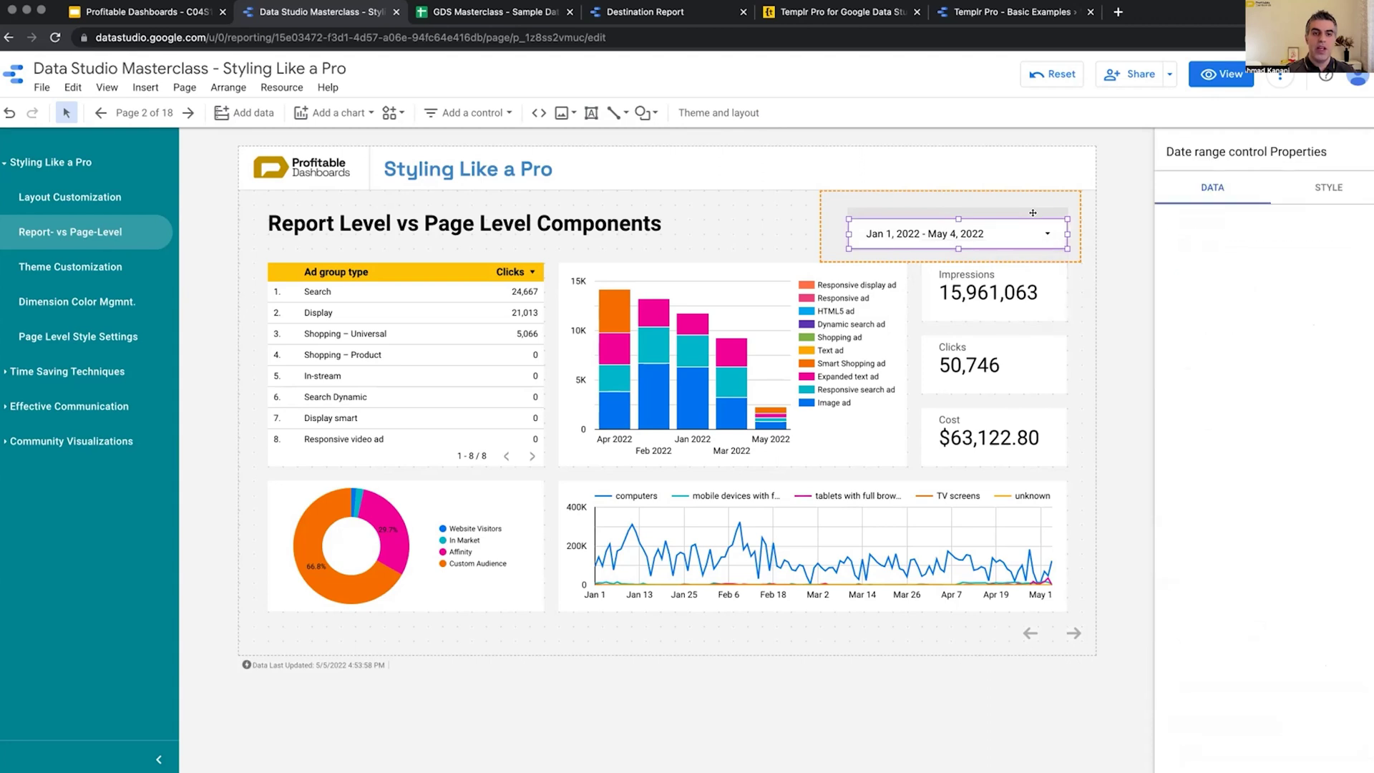
right_click(1032, 213)
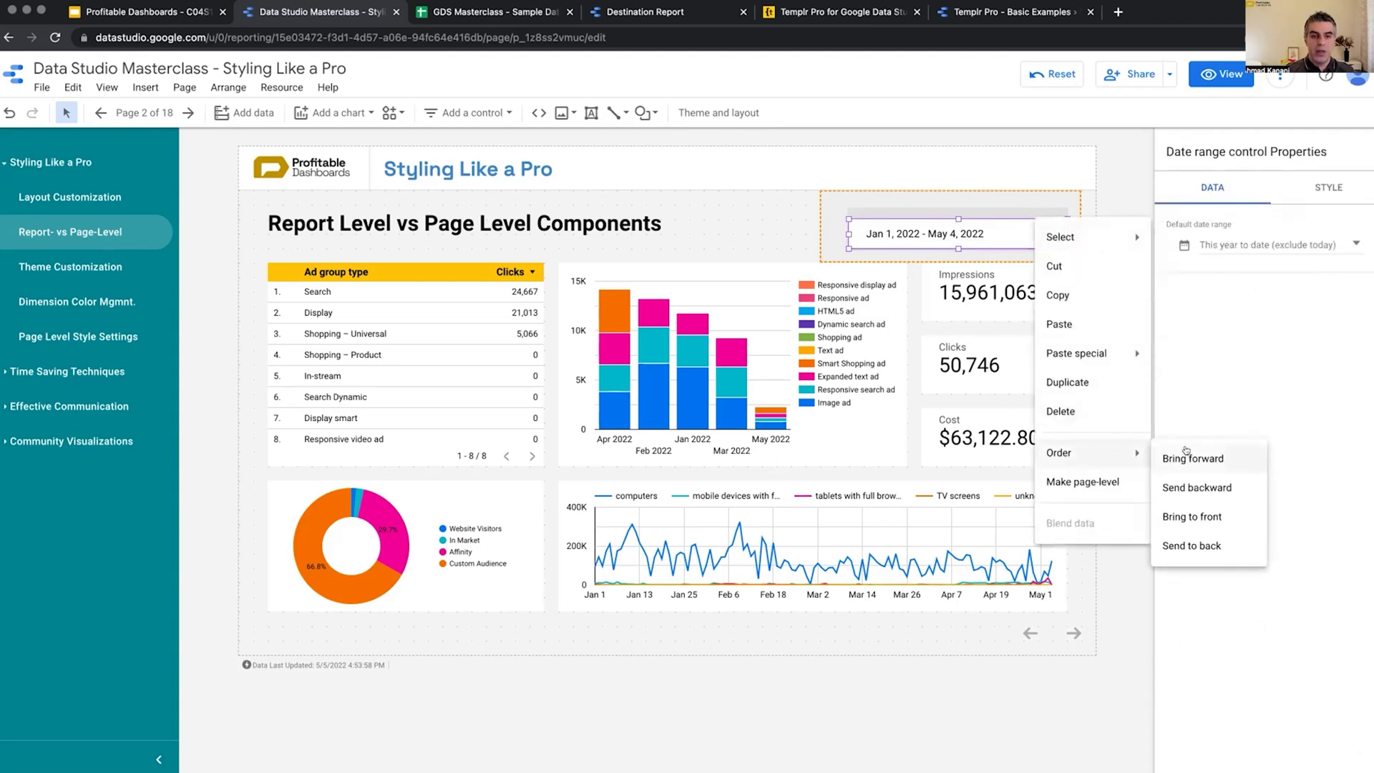
left_click(1213, 545)
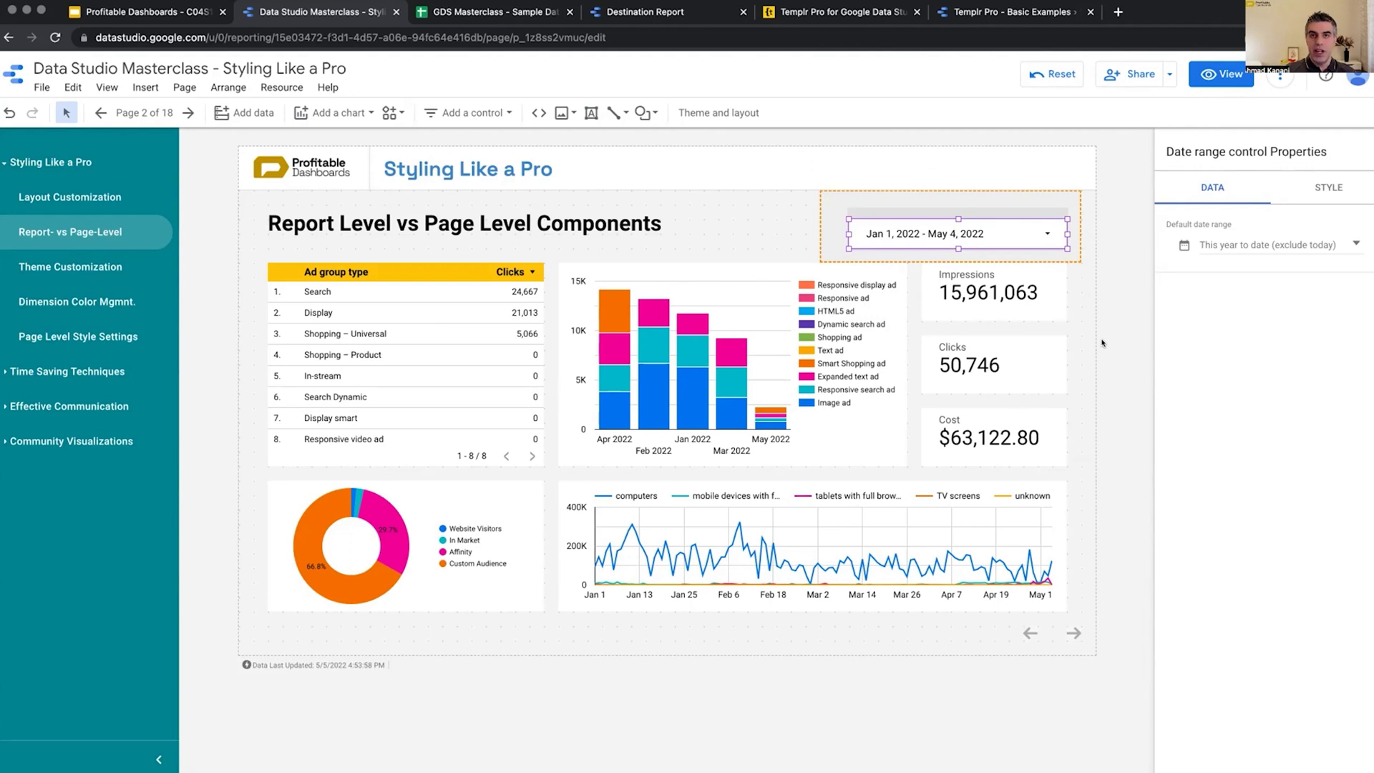
Set the report-level component position to Bottom and move the dashed rectangle left to uncover the edge of the date range control.
left_click(737, 113)
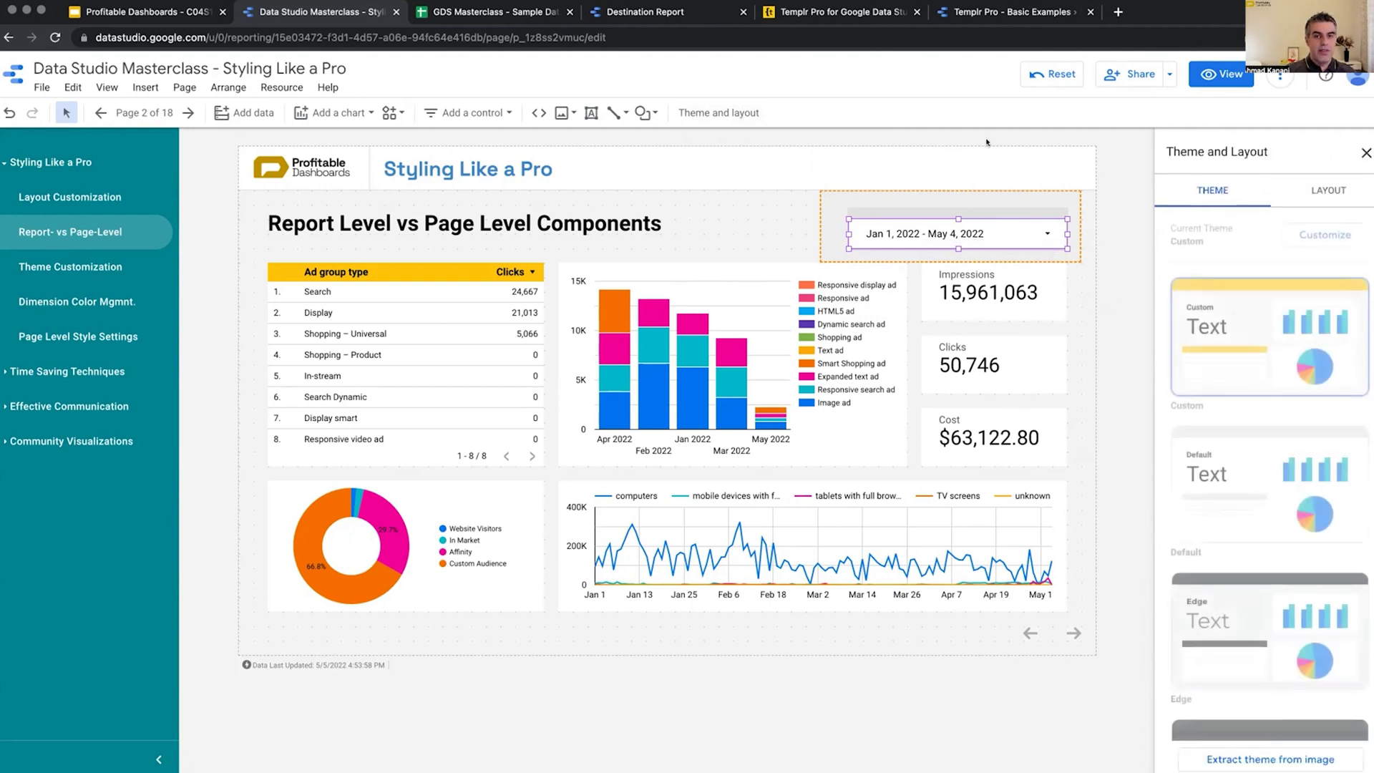
left_click(1320, 191)
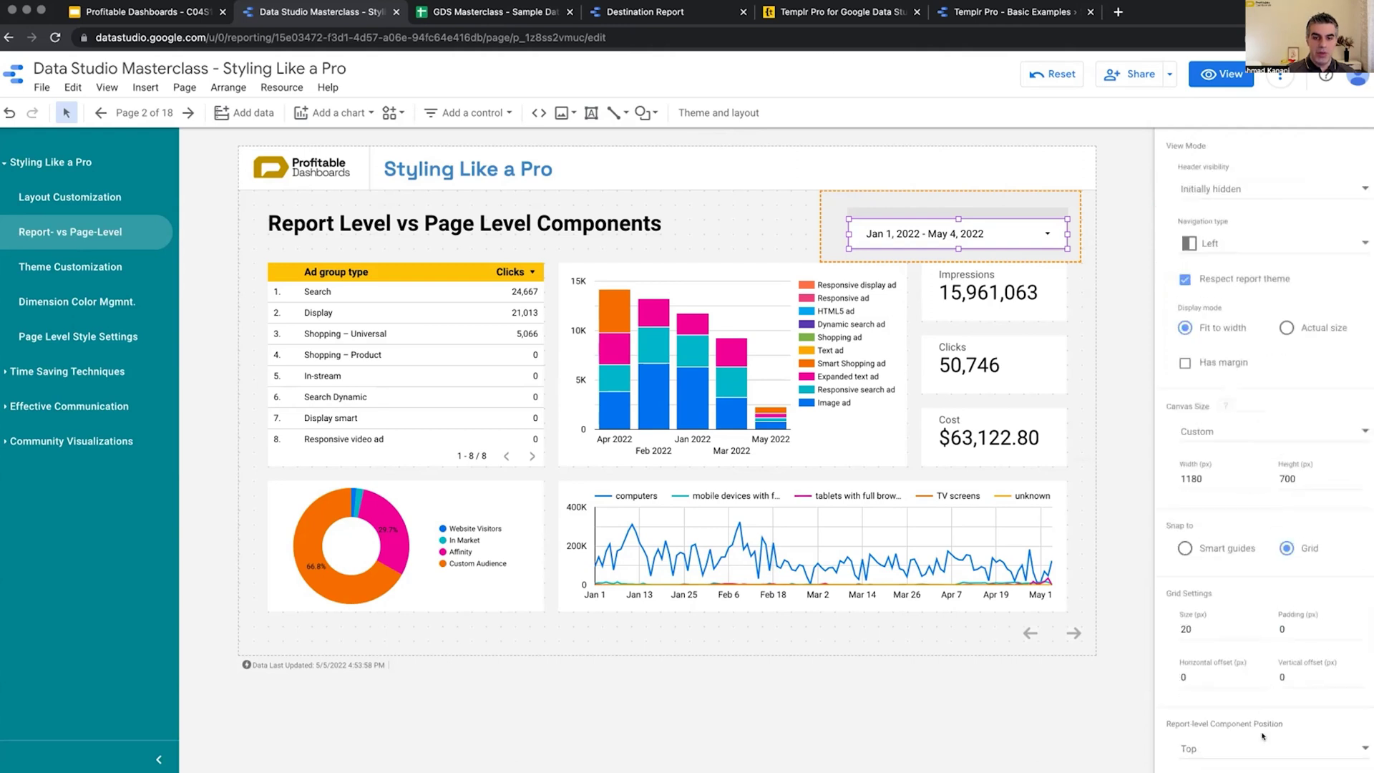
left_click(1252, 749)
left_click(1252, 748)
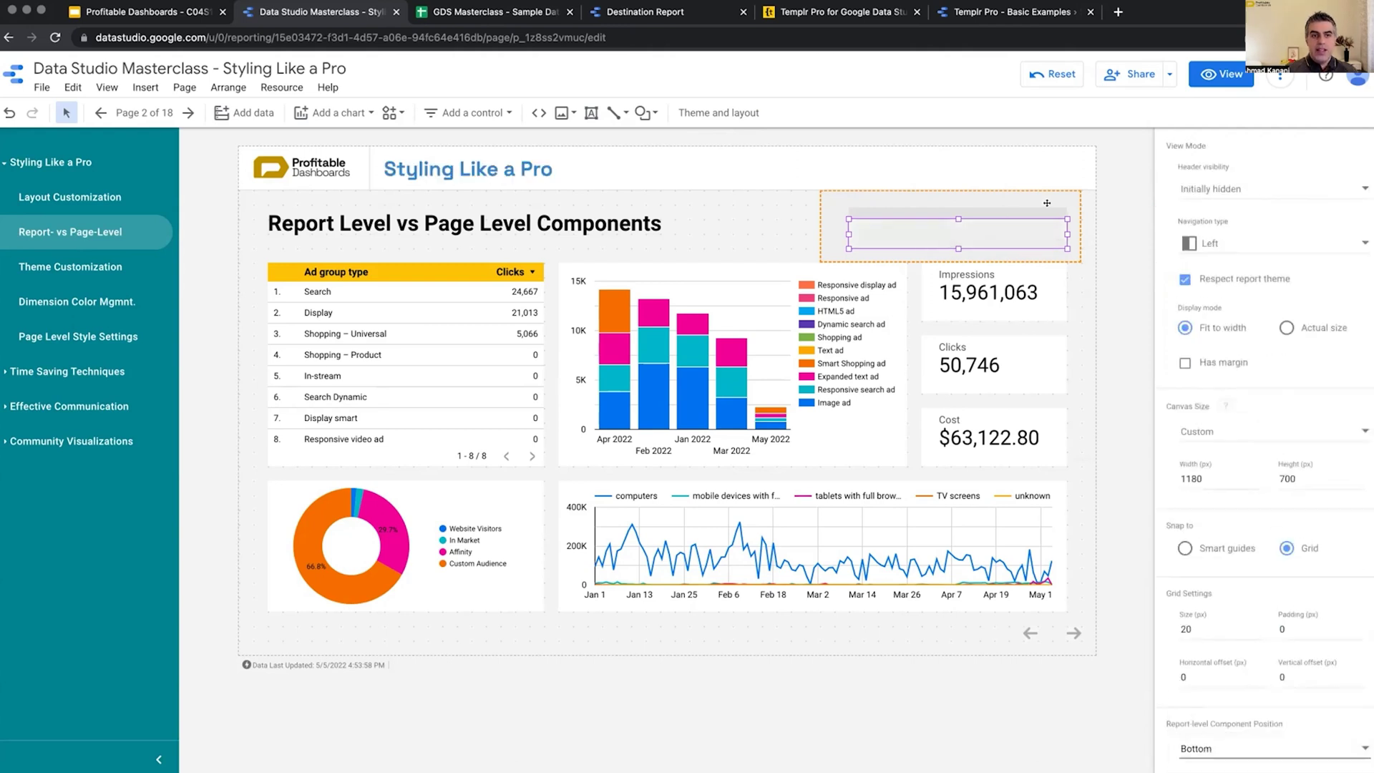
left_click_drag(1047, 203, 1017, 204)
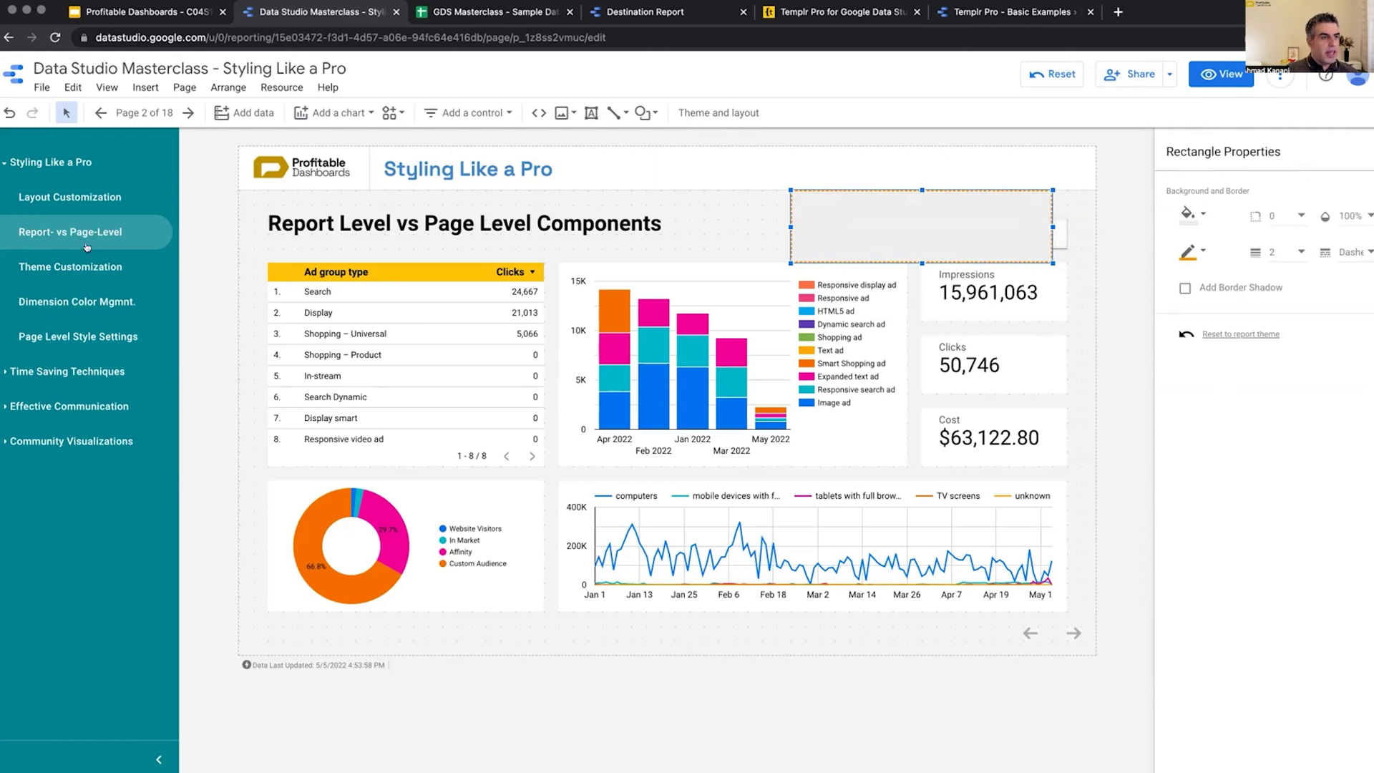
Check the Theme Customization, Dimension Color Mgmt., Conditional Content and Images, Icons, and Emojis pages for the date range control.
left_click(78, 266)
left_click(100, 301)
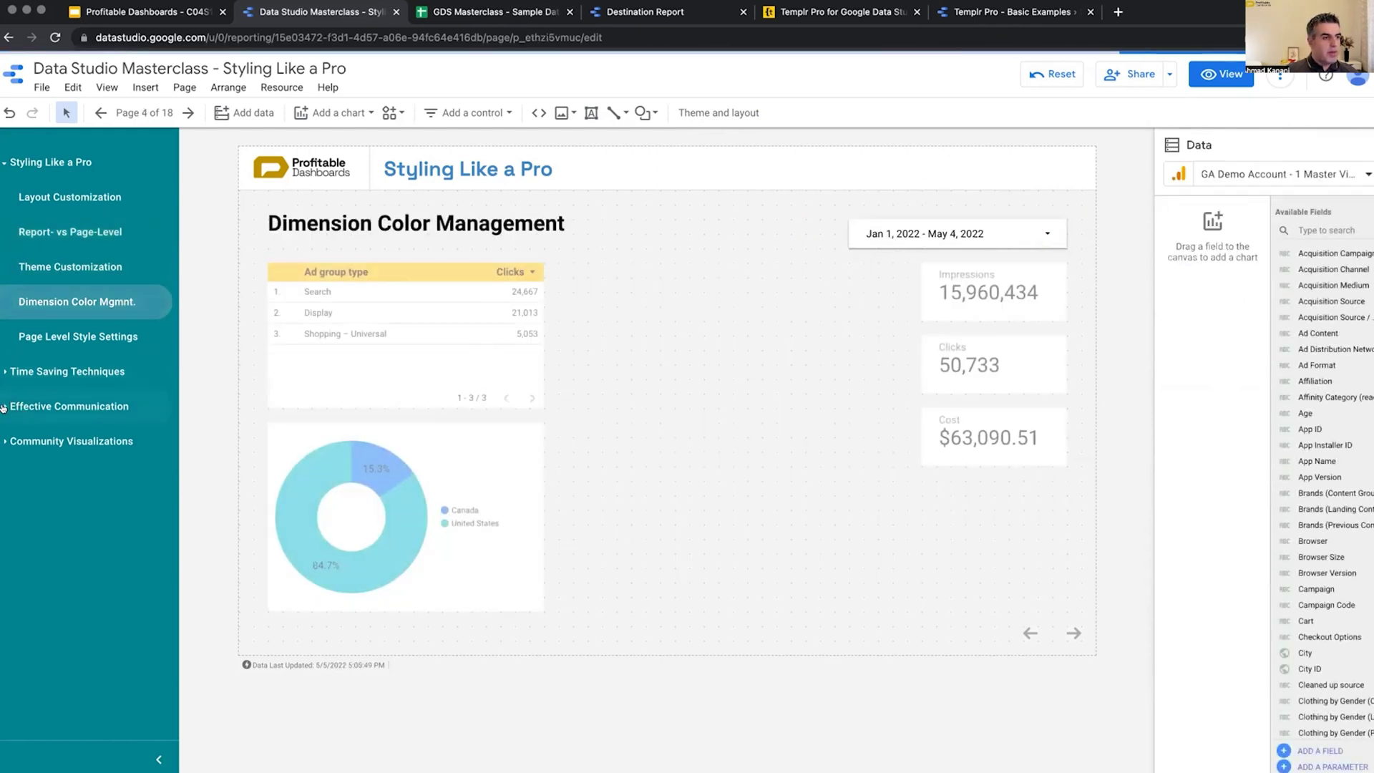
left_click(4, 407)
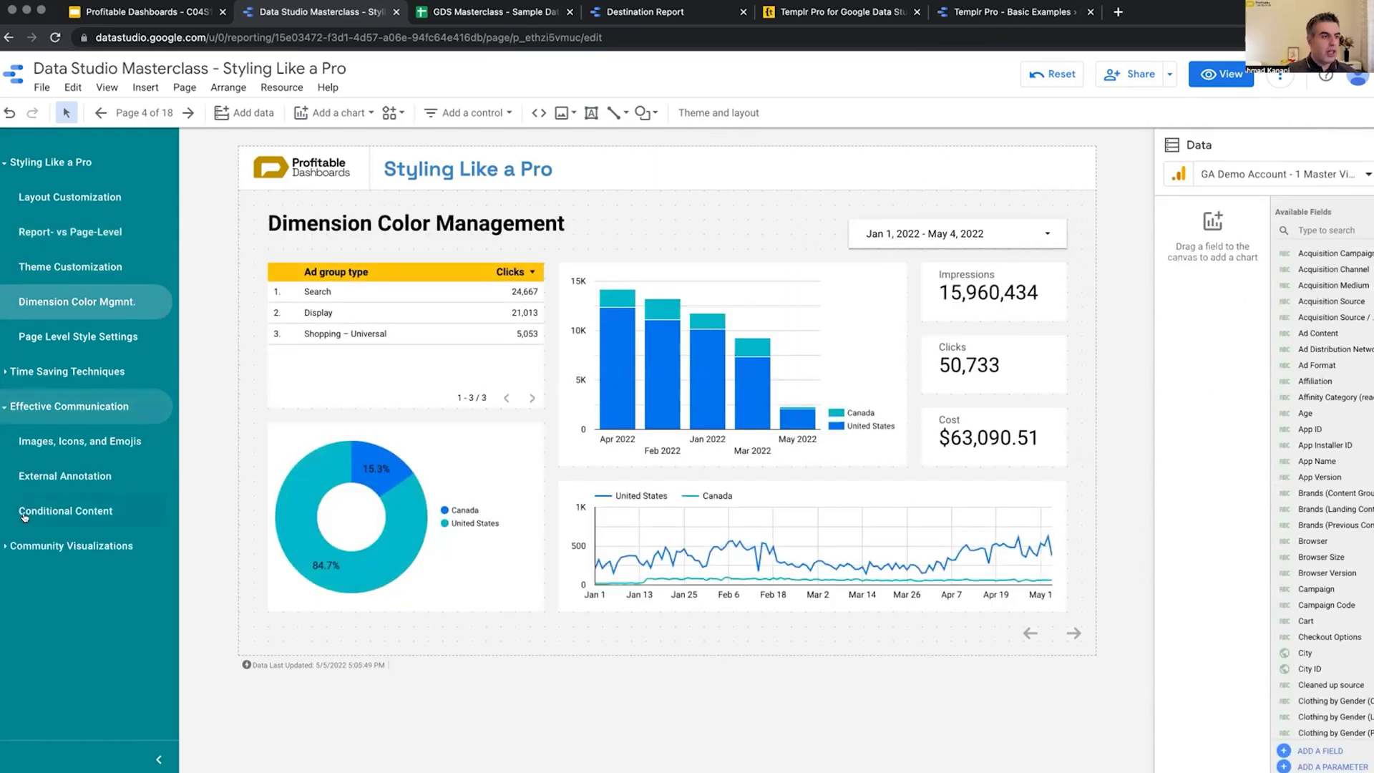
left_click(24, 514)
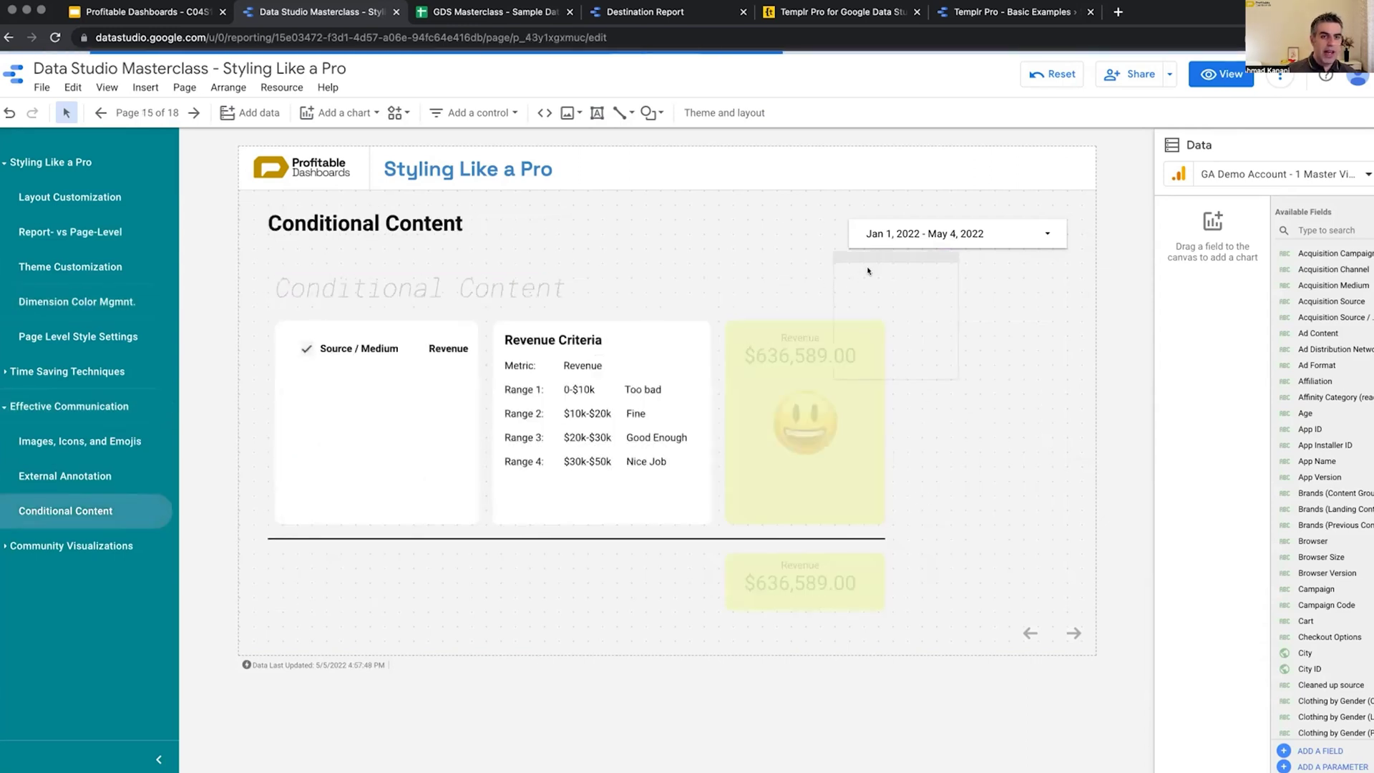
left_click(106, 435)
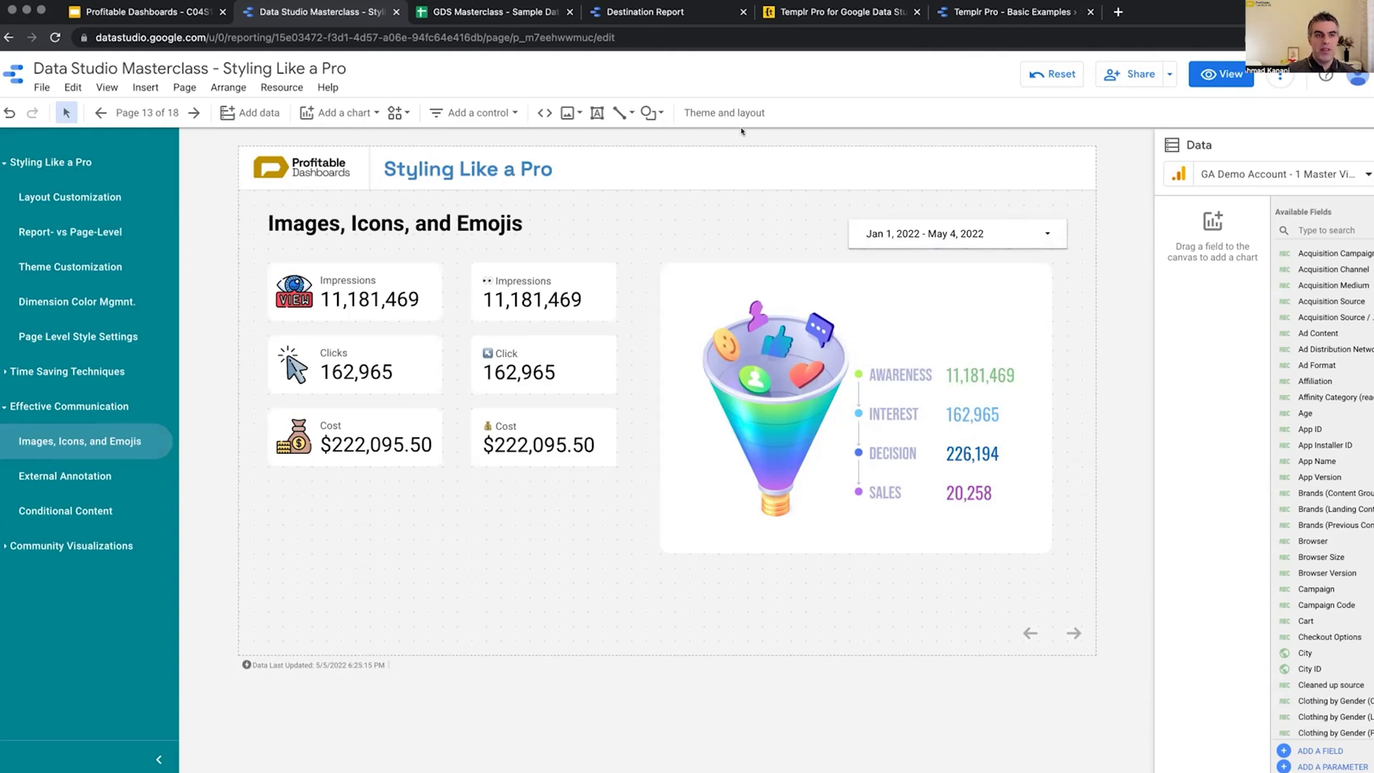
Cover the date range control on the Images, Icons, and Emojis page with a light gray rectangle, and delete that rectangle.
left_click(651, 113)
left_click(675, 138)
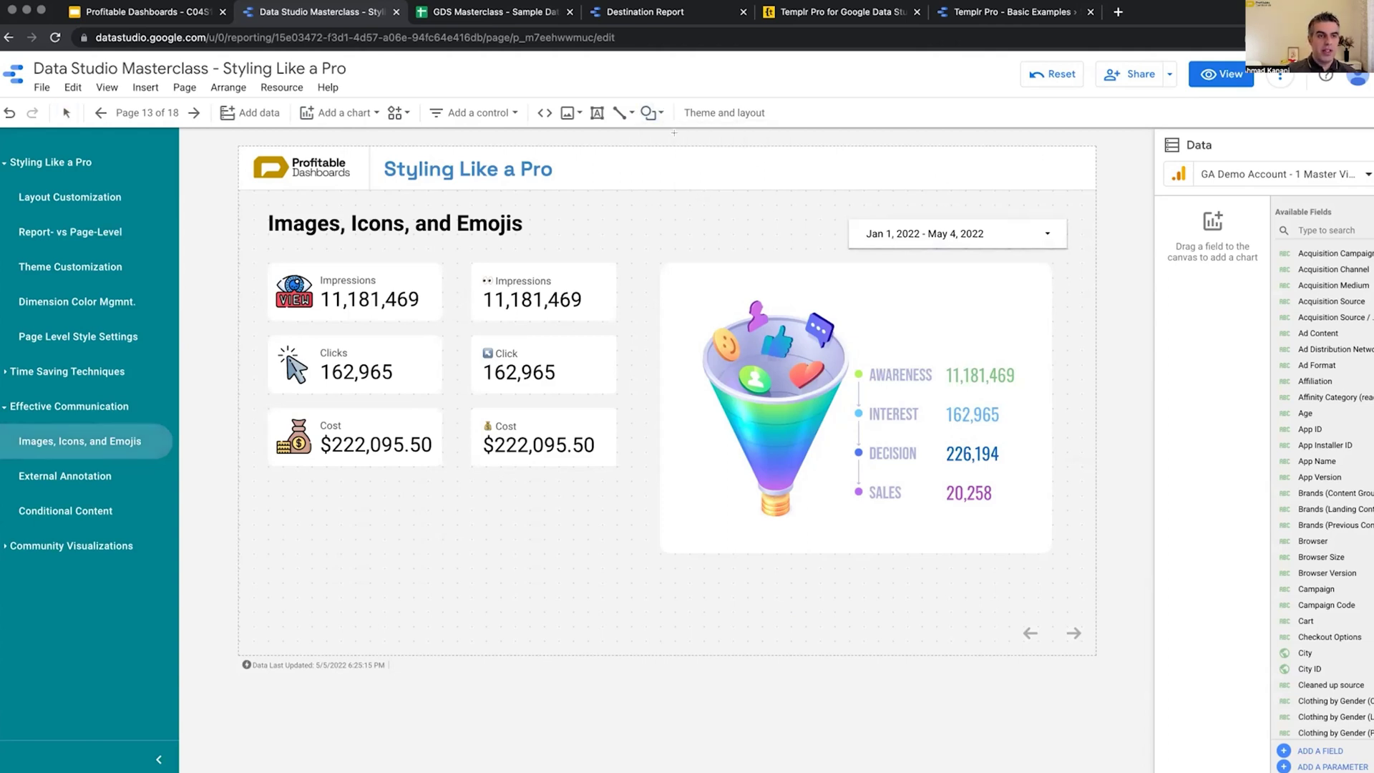
left_click_drag(835, 205, 1082, 264)
left_click(1185, 214)
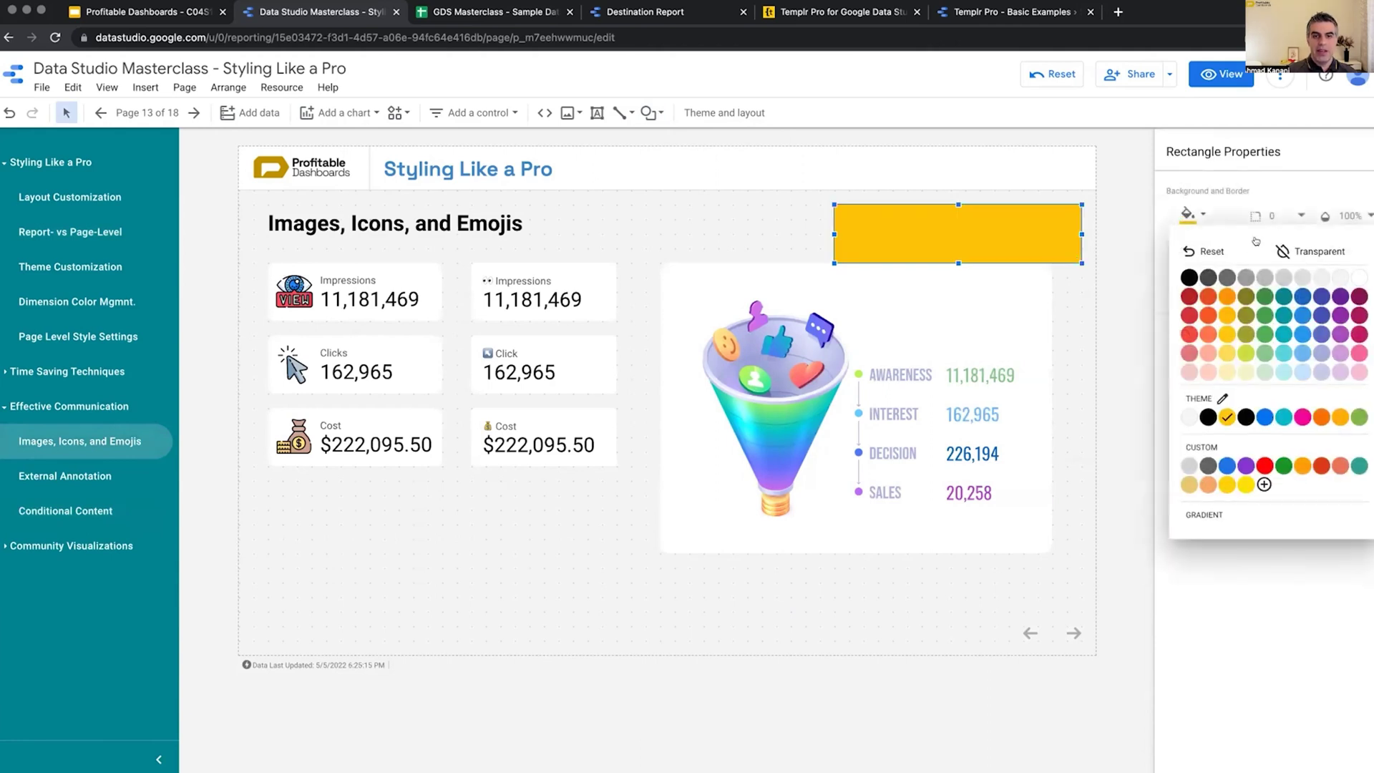
left_click(1315, 280)
left_click(1148, 289)
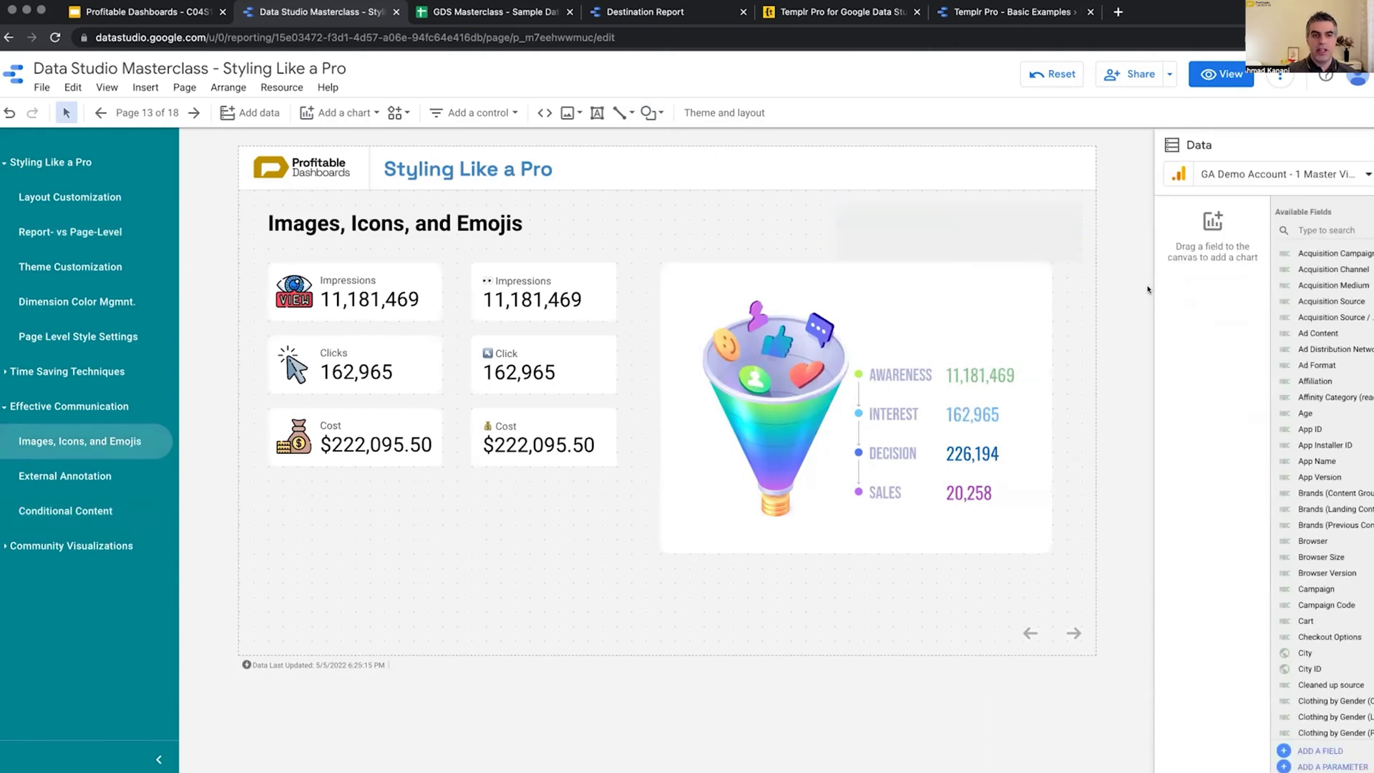
left_click(1062, 238)
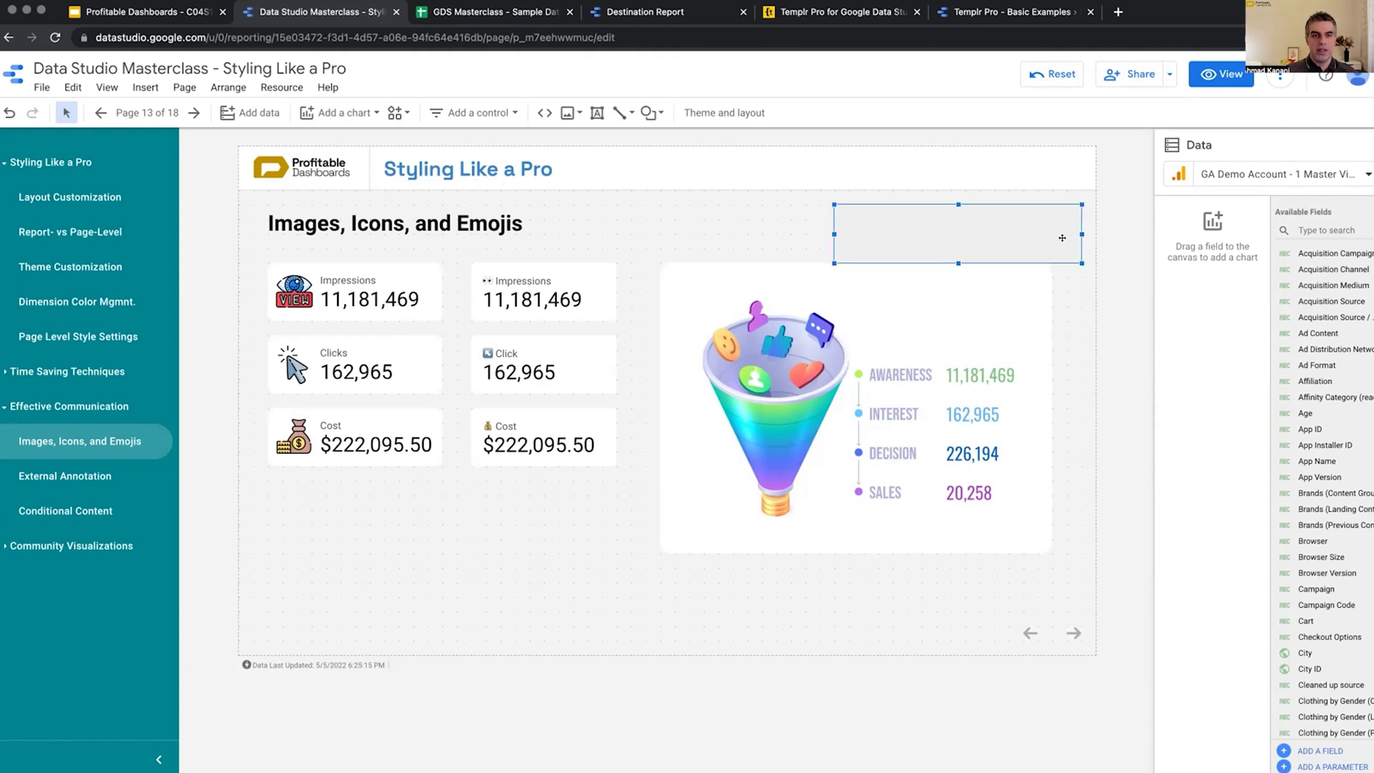
key("Delete")
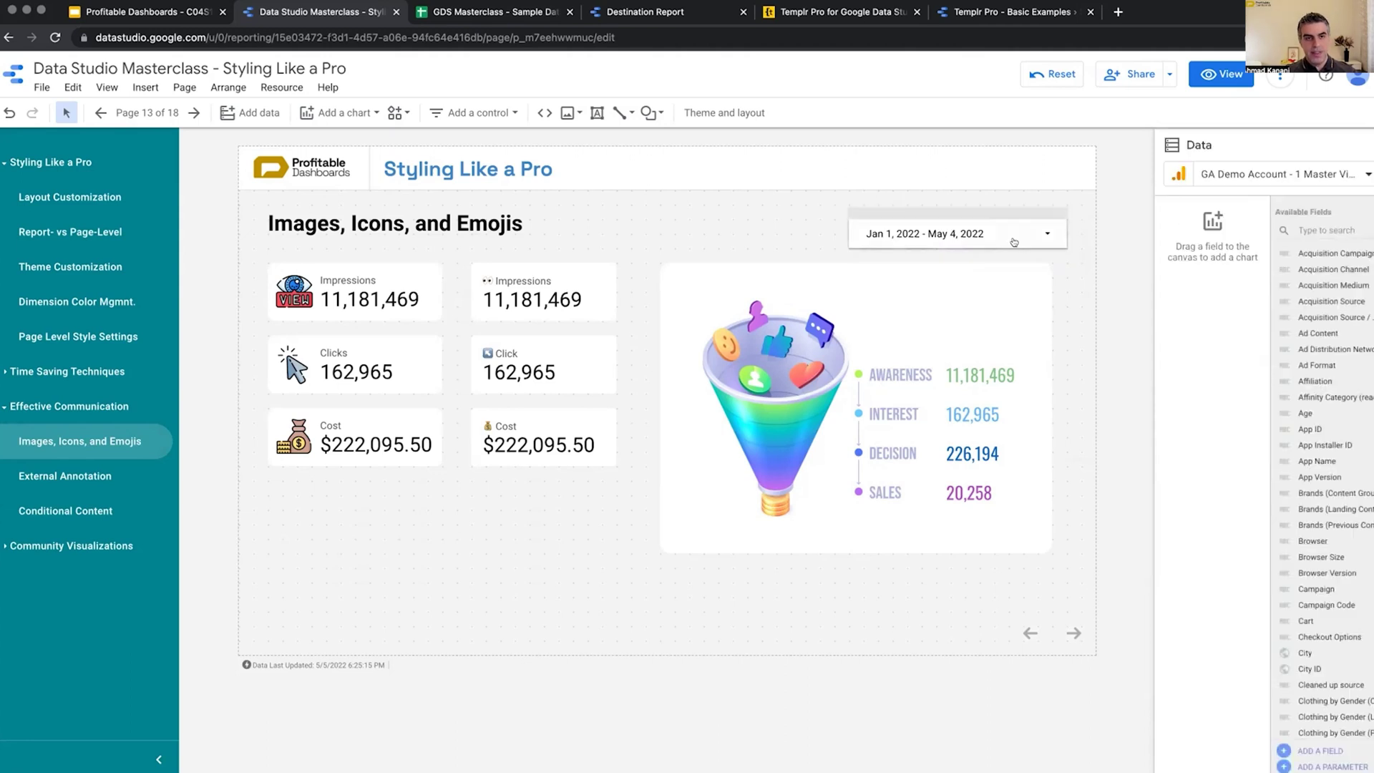
Collapse the Effective Communication section and compare the date range control on the Layout Customization and Report- vs Page-Level pages.
left_click(110, 200)
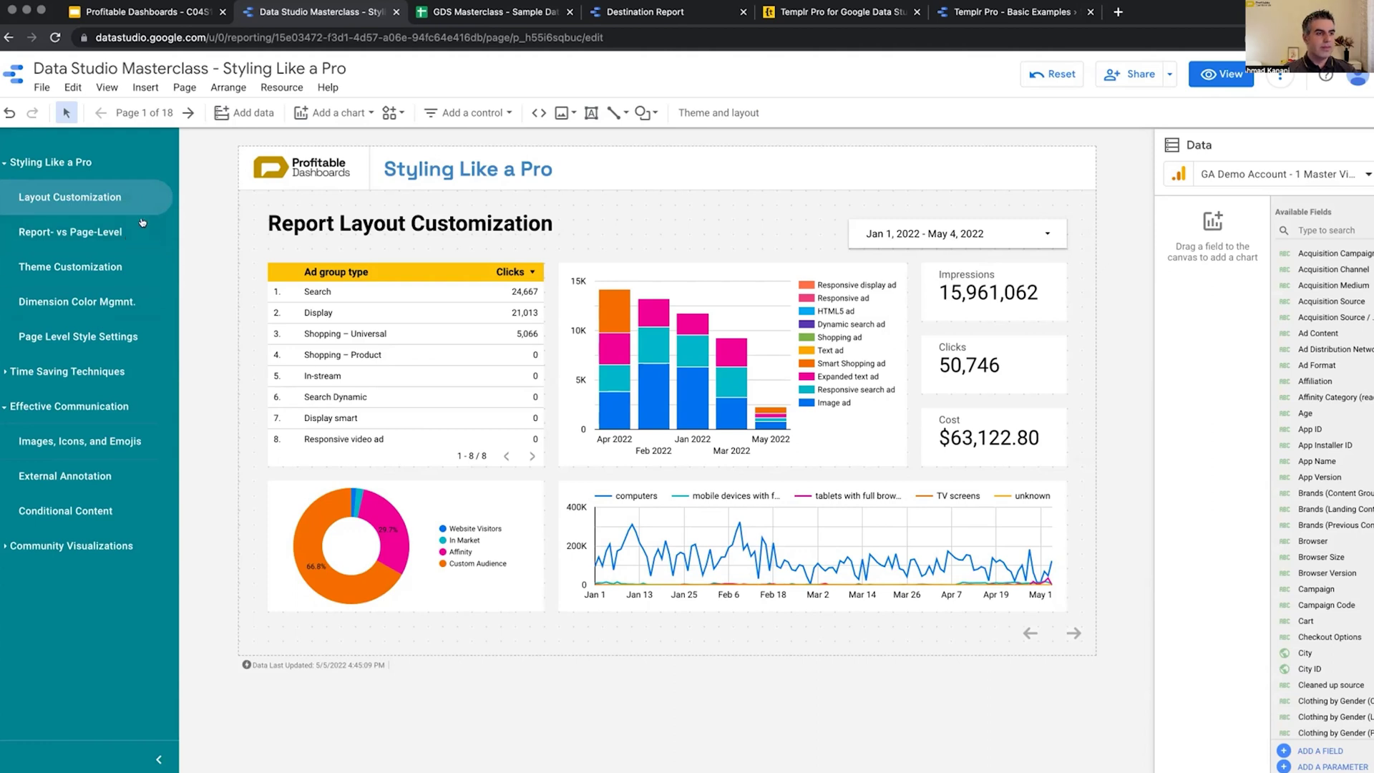
left_click(2, 406)
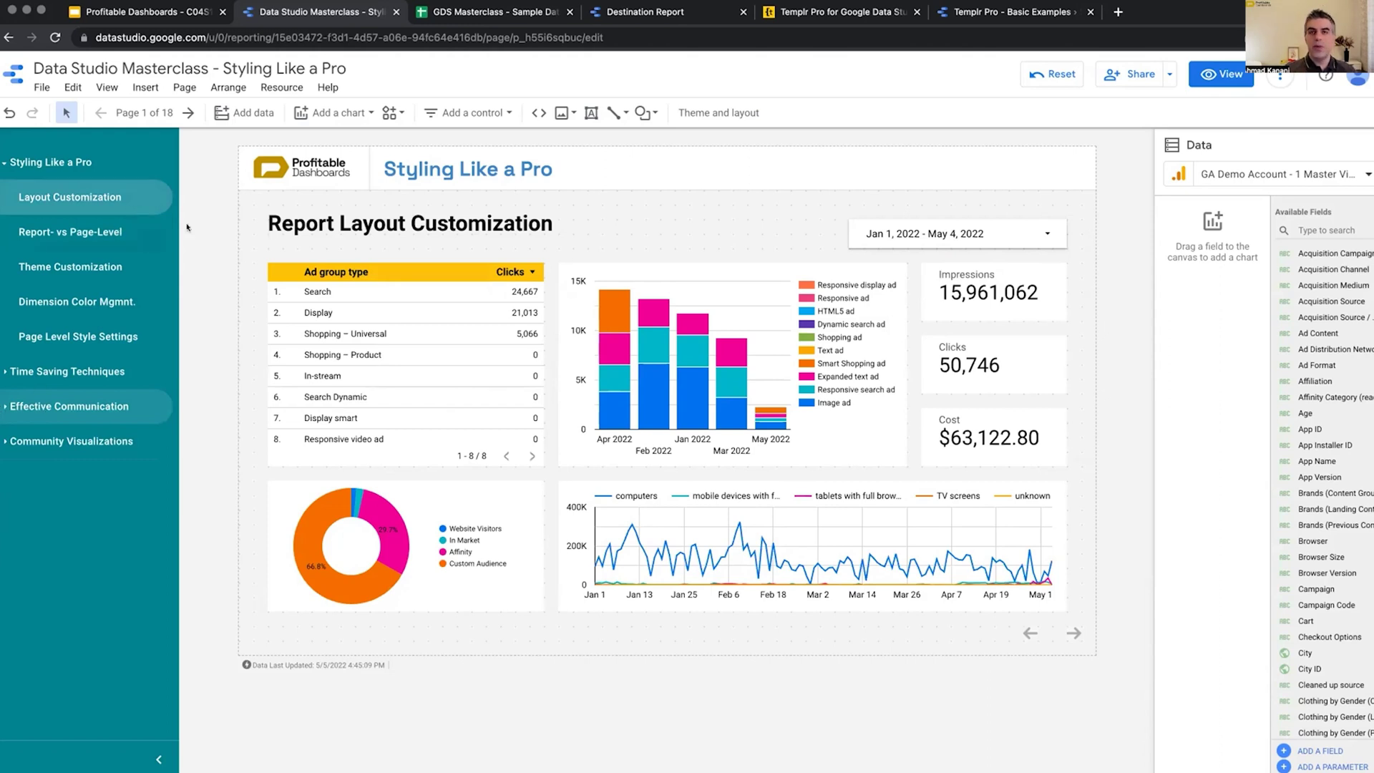
left_click(1013, 223)
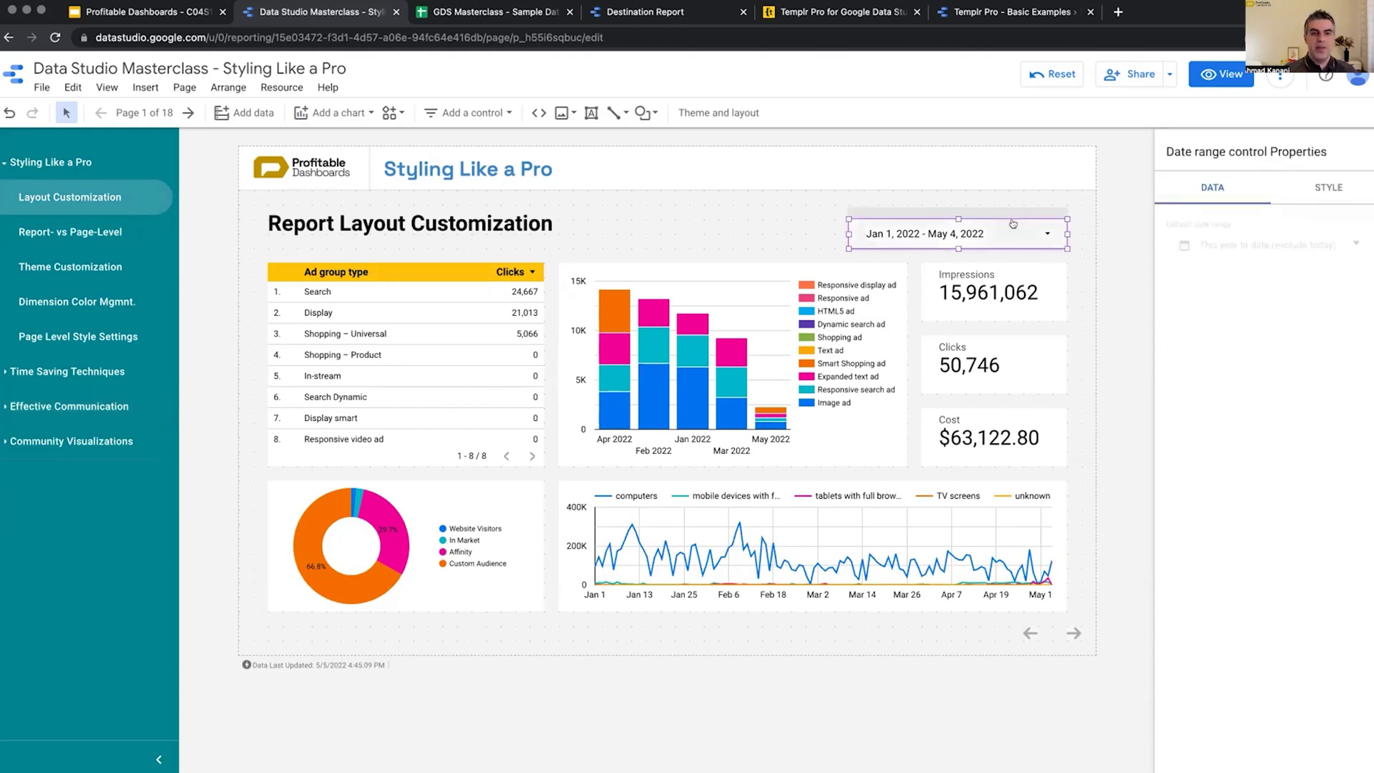
left_click(142, 234)
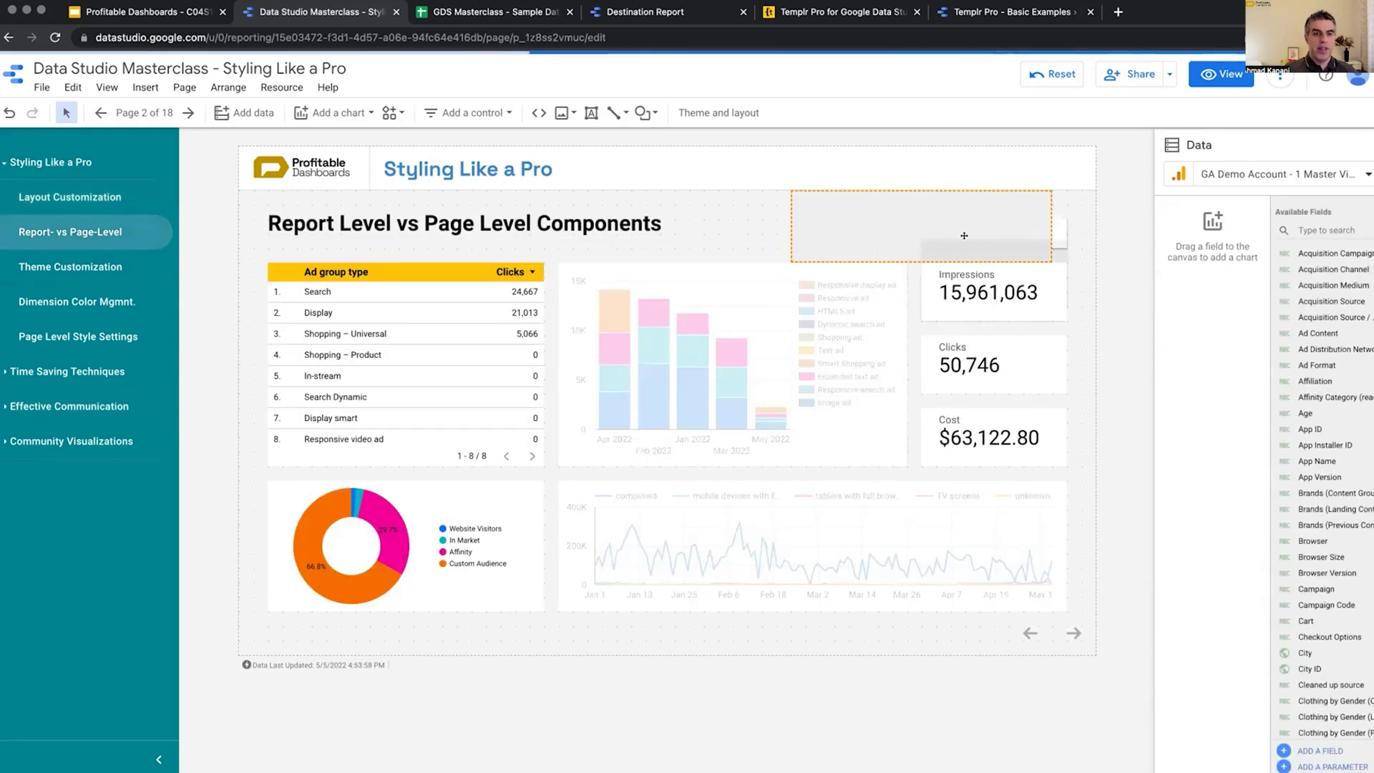
Copy the report-level date range control and paste a duplicate of it on the Theme Customization page.
left_click(159, 275)
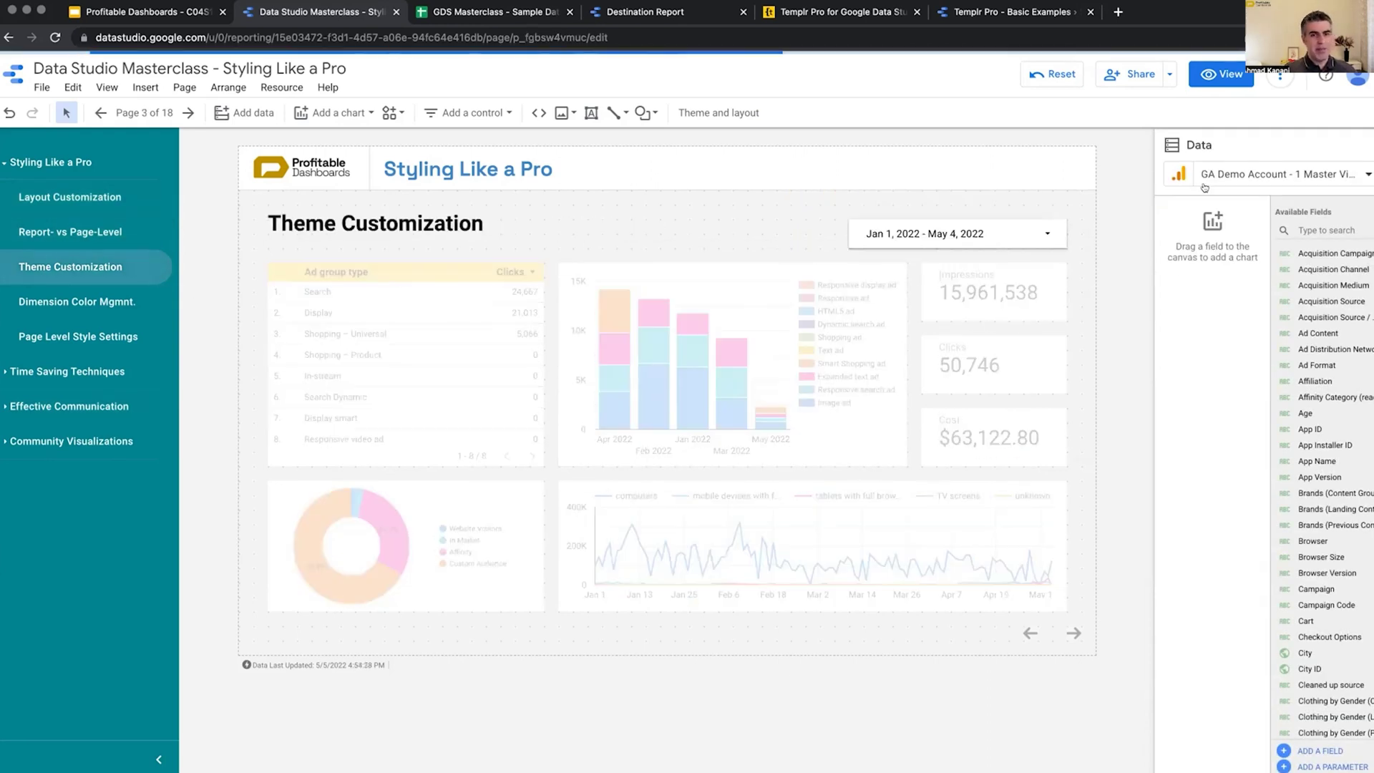
left_click(1025, 212)
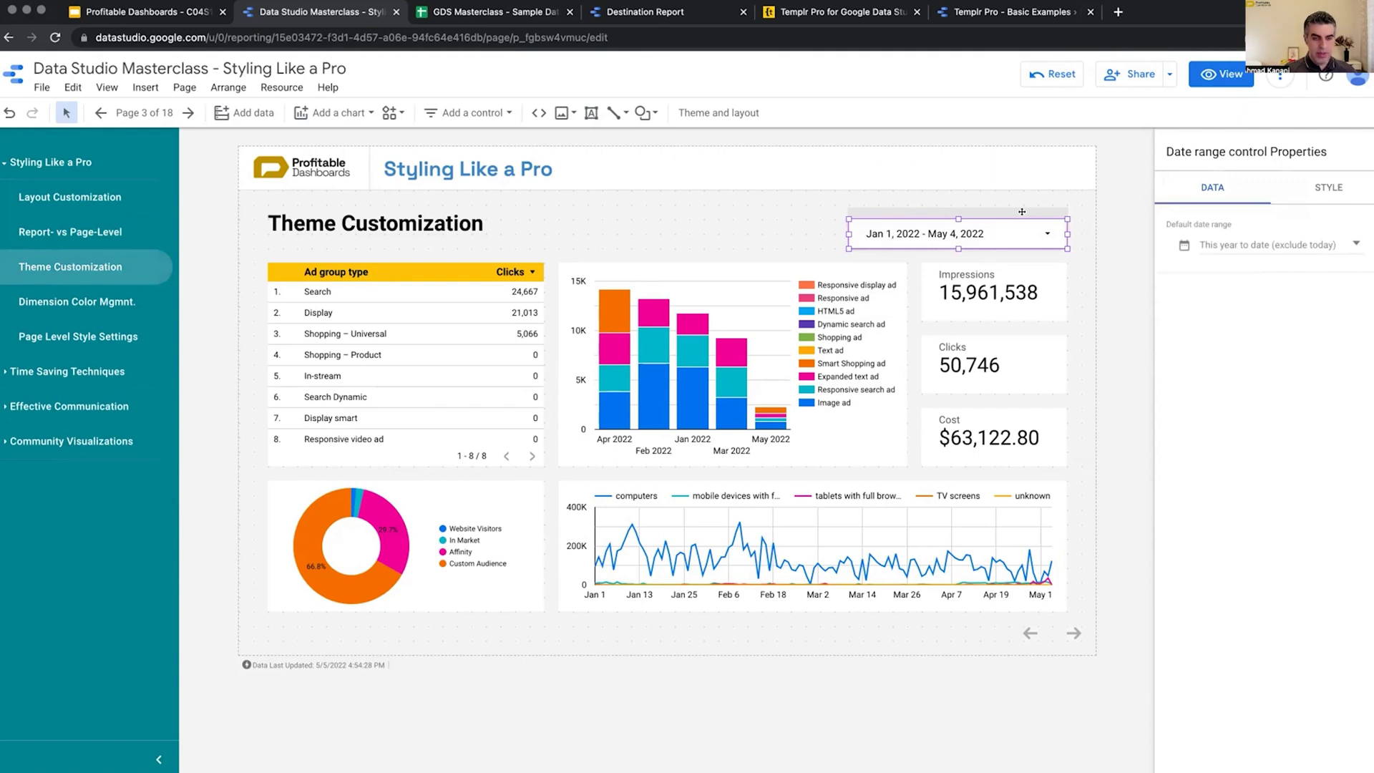
right_click(1021, 212)
right_click(1083, 304)
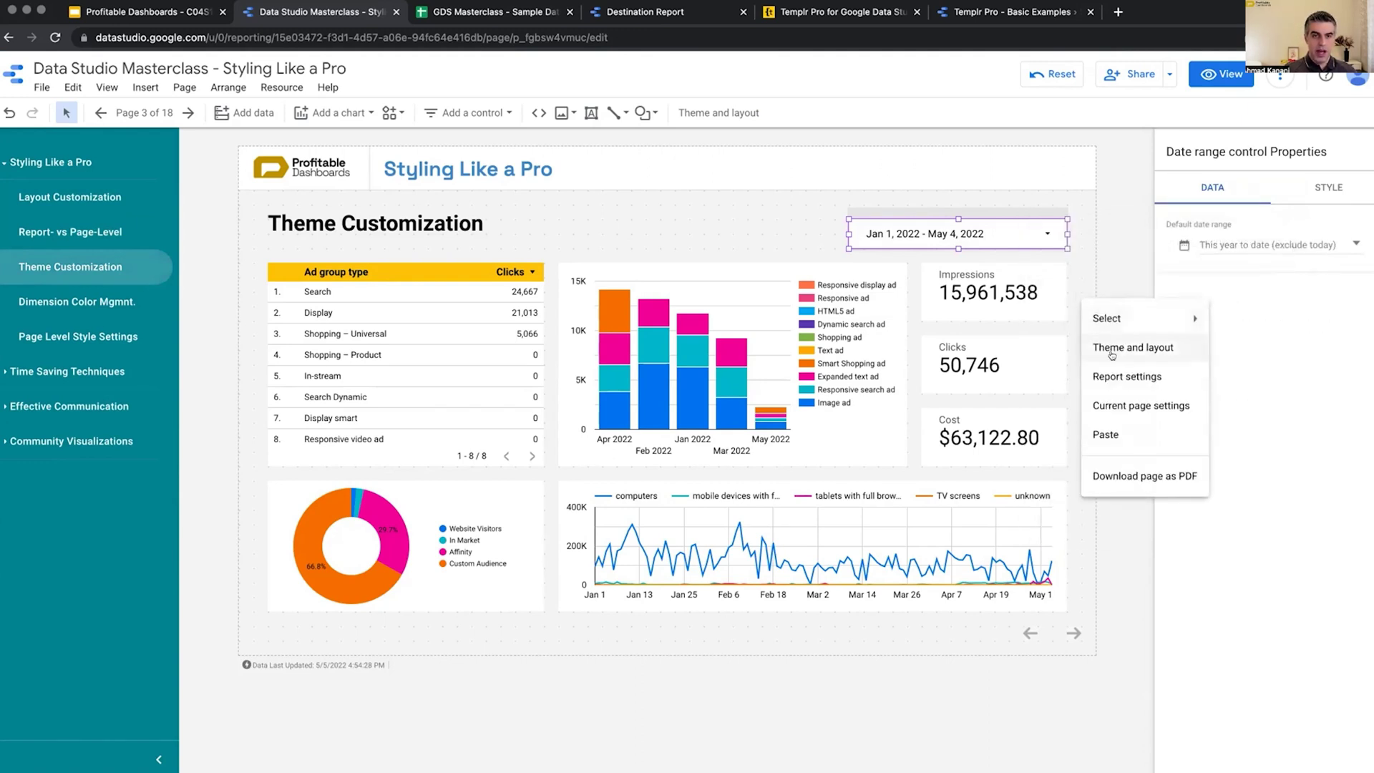
left_click(1108, 434)
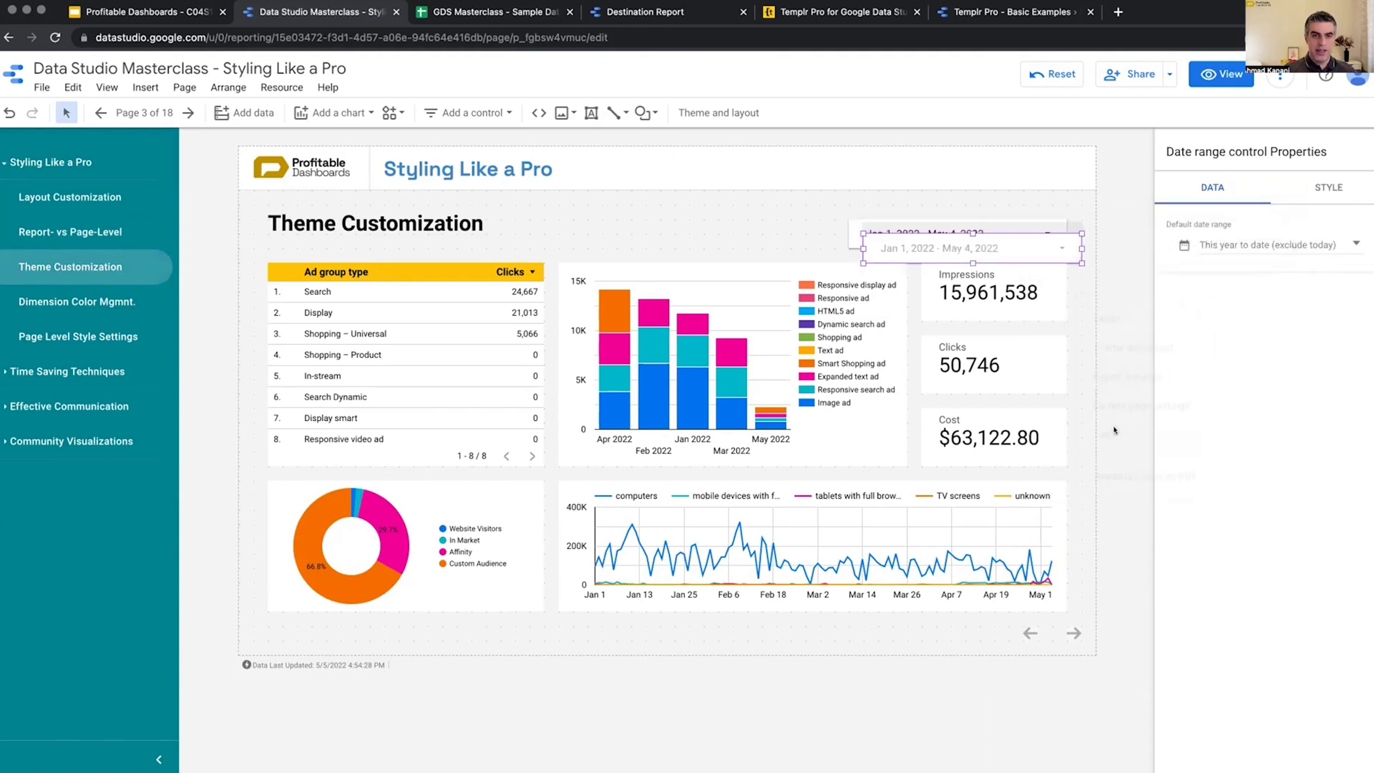
Make the pasted date range control page-level and align it over the original control on the Theme Customization page.
right_click(1045, 240)
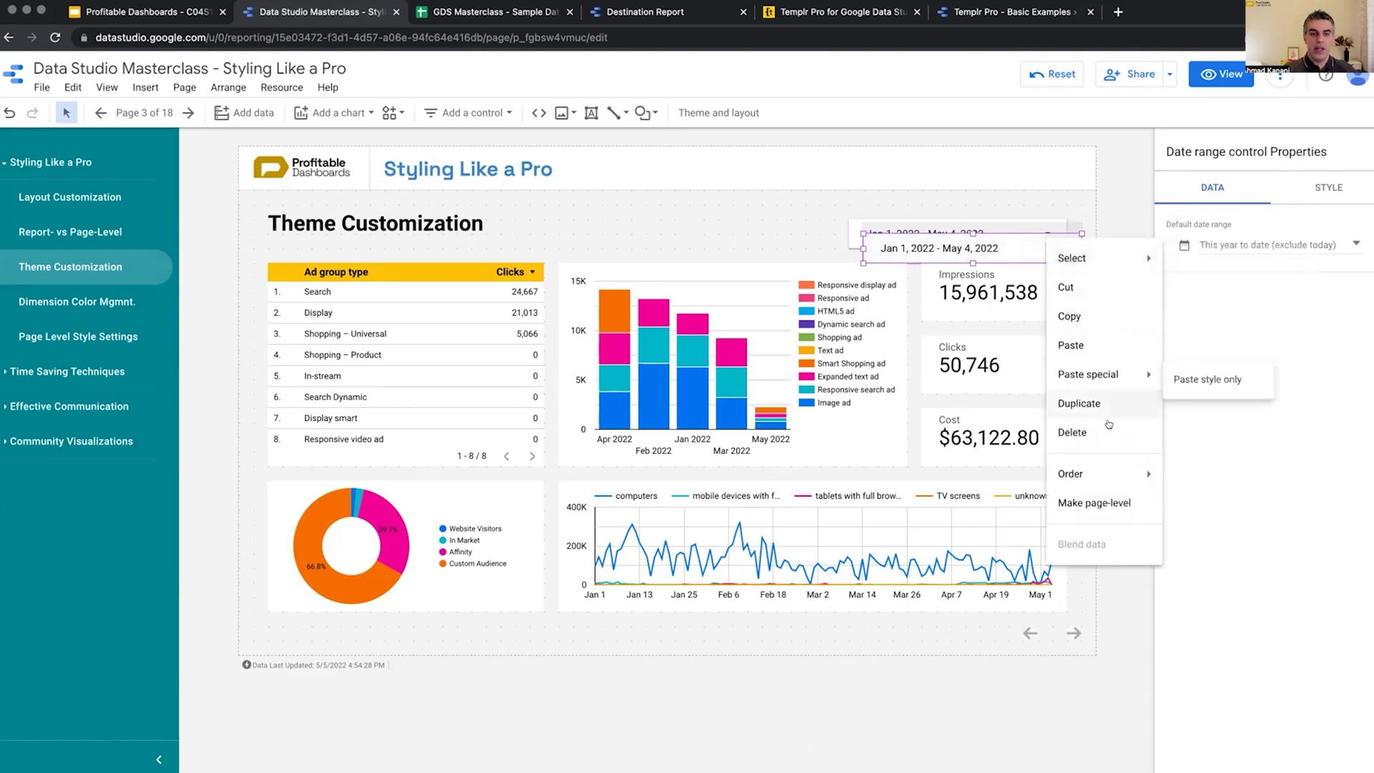
left_click(1105, 503)
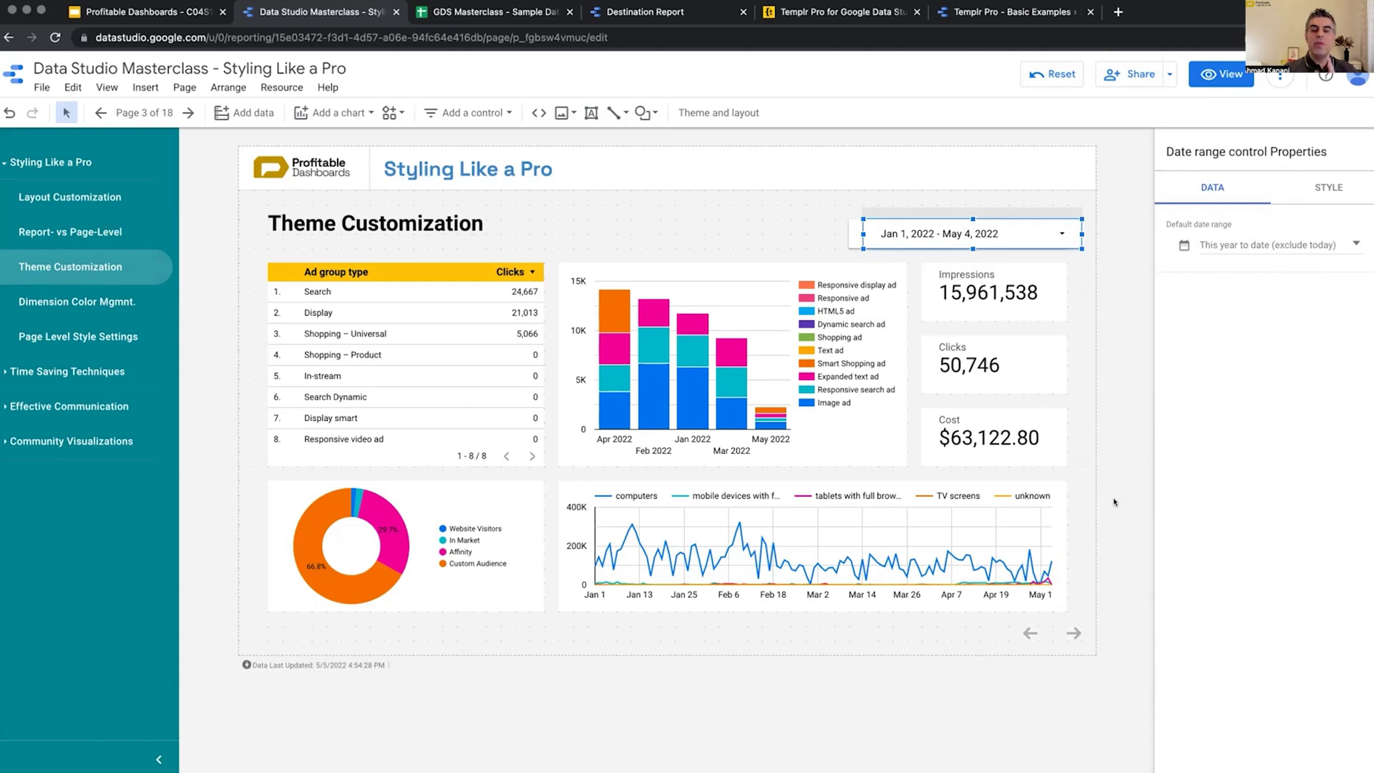
key("Left")
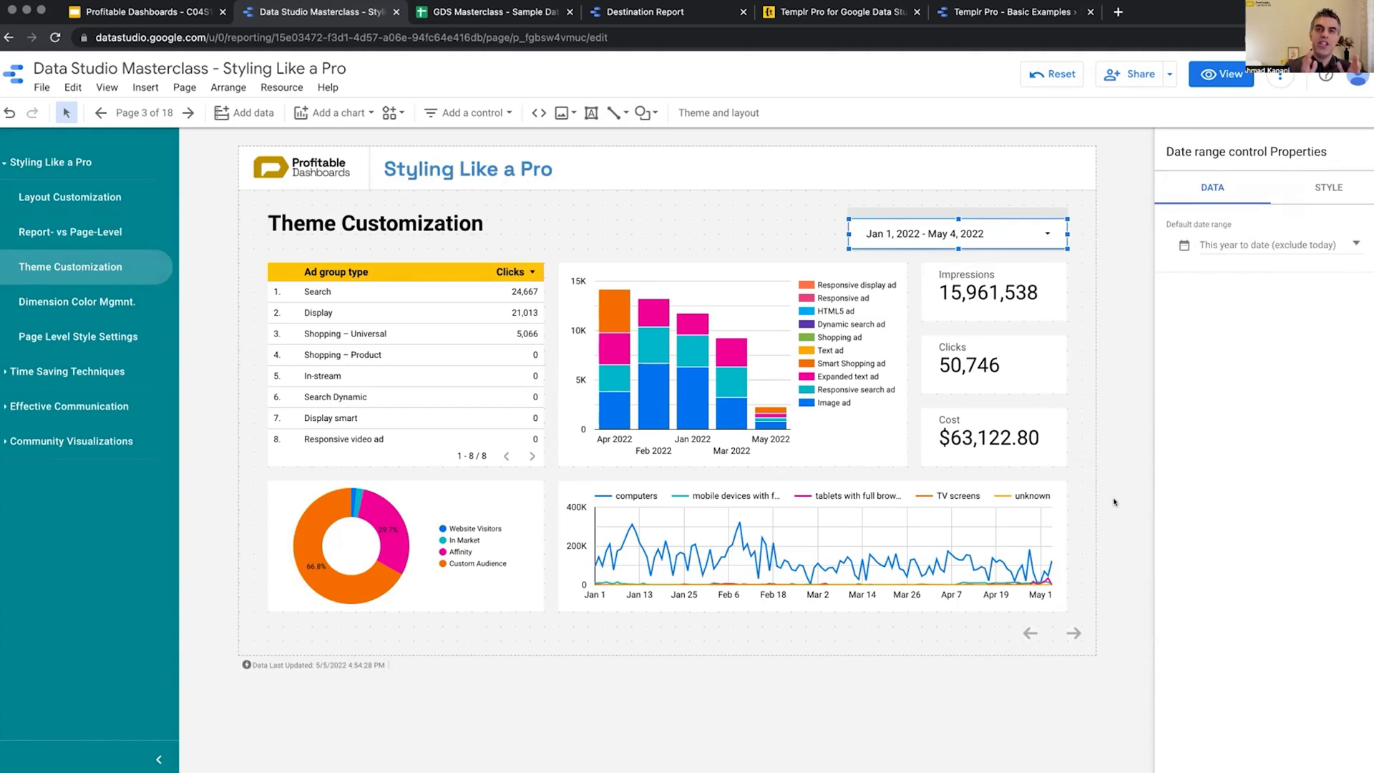
Set the page-level date range control's default date range to Last 7 days, and remove that duplicate control.
left_click(1267, 245)
left_click(1336, 249)
scroll(1259, 215, "up", 5)
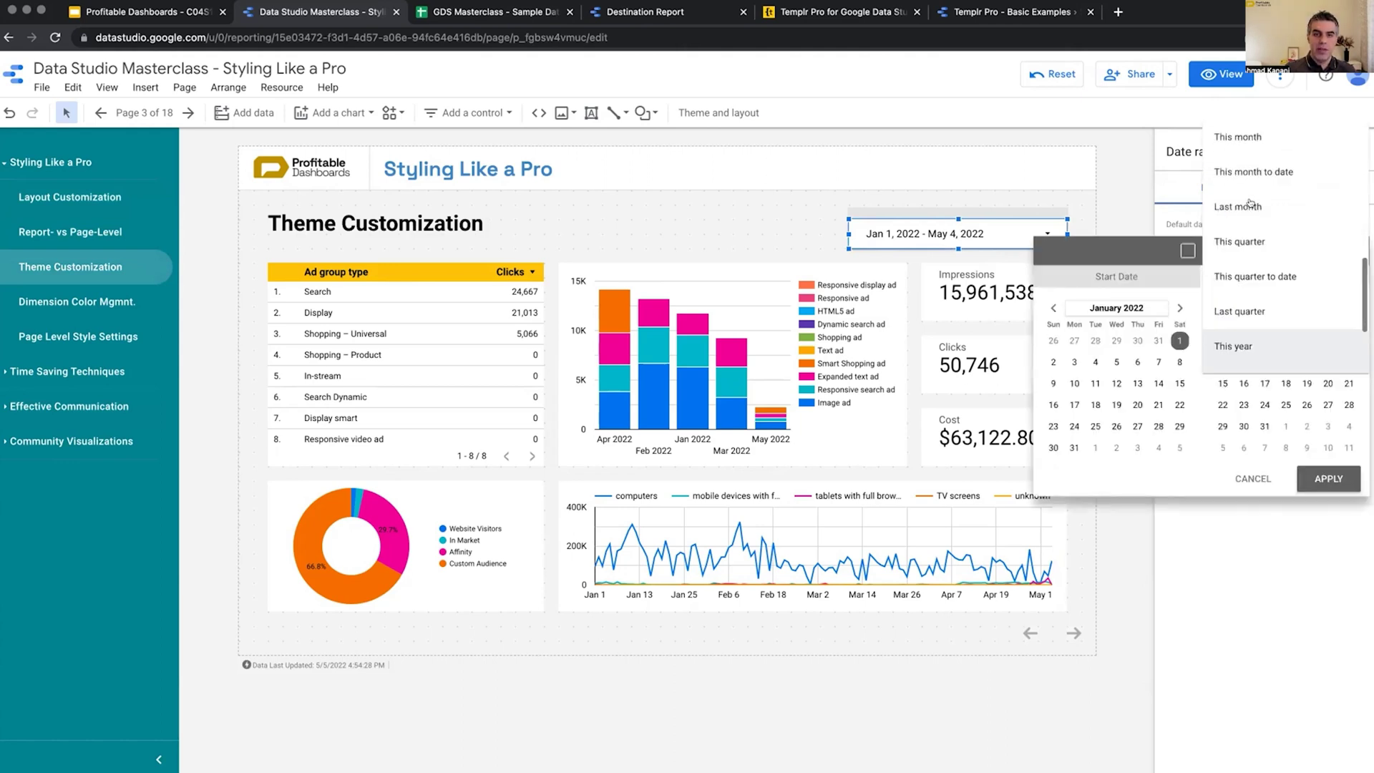
left_click(1242, 171)
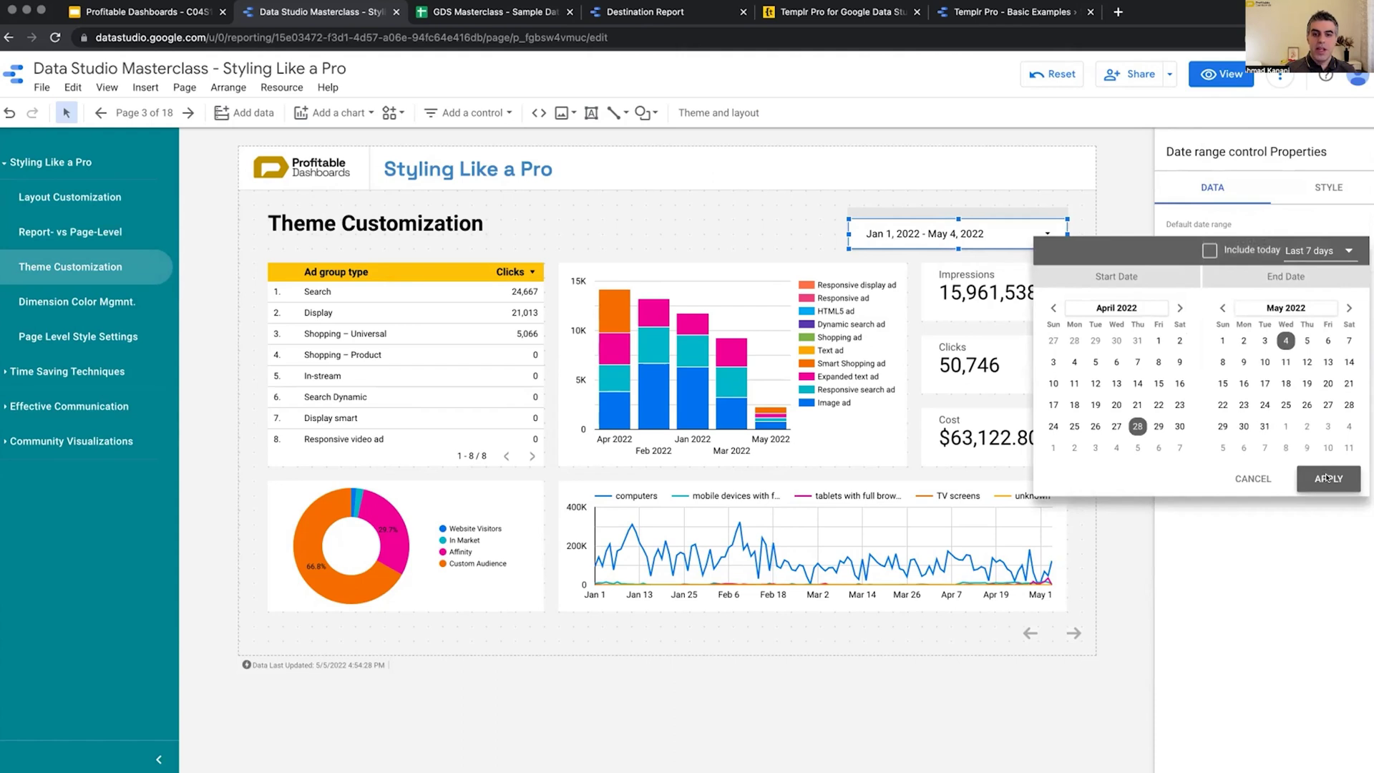
left_click(1327, 478)
left_click(1129, 419)
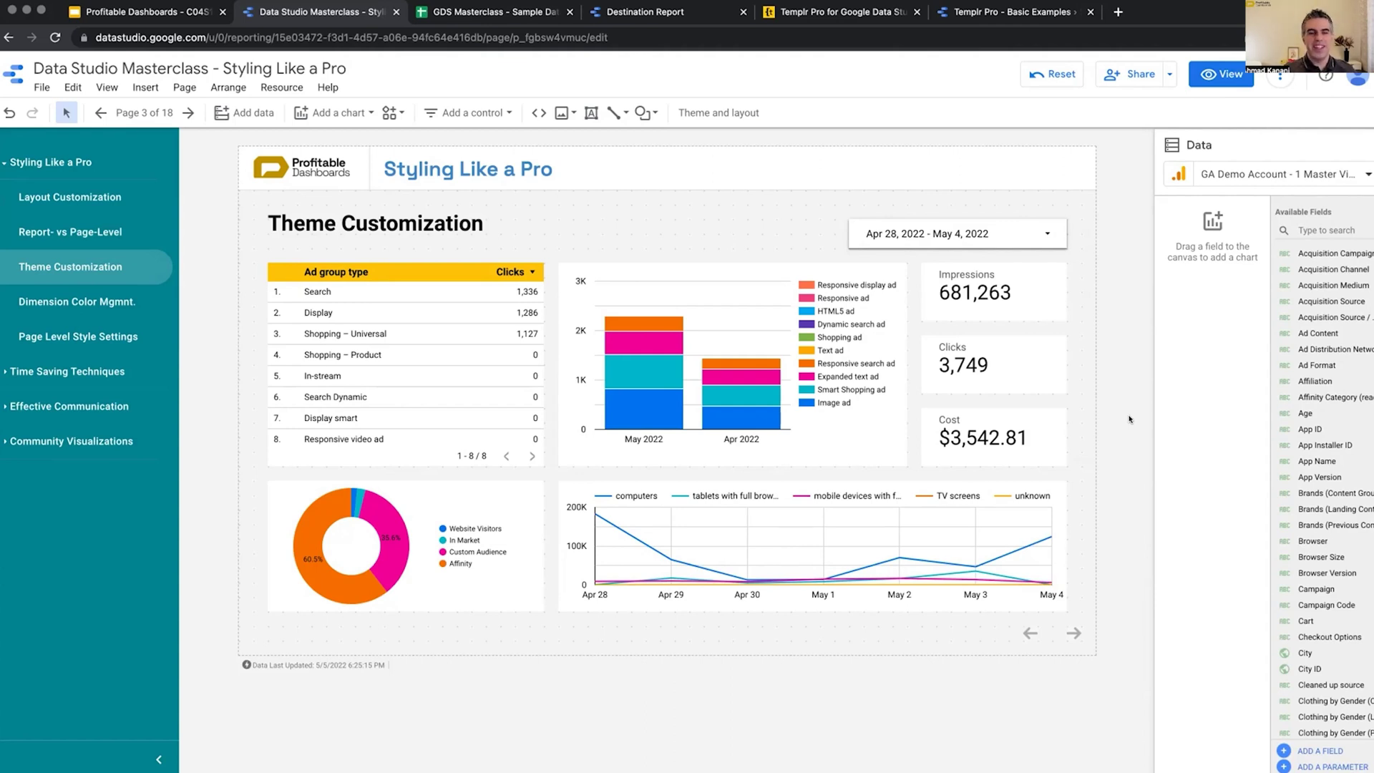
left_click(1034, 222)
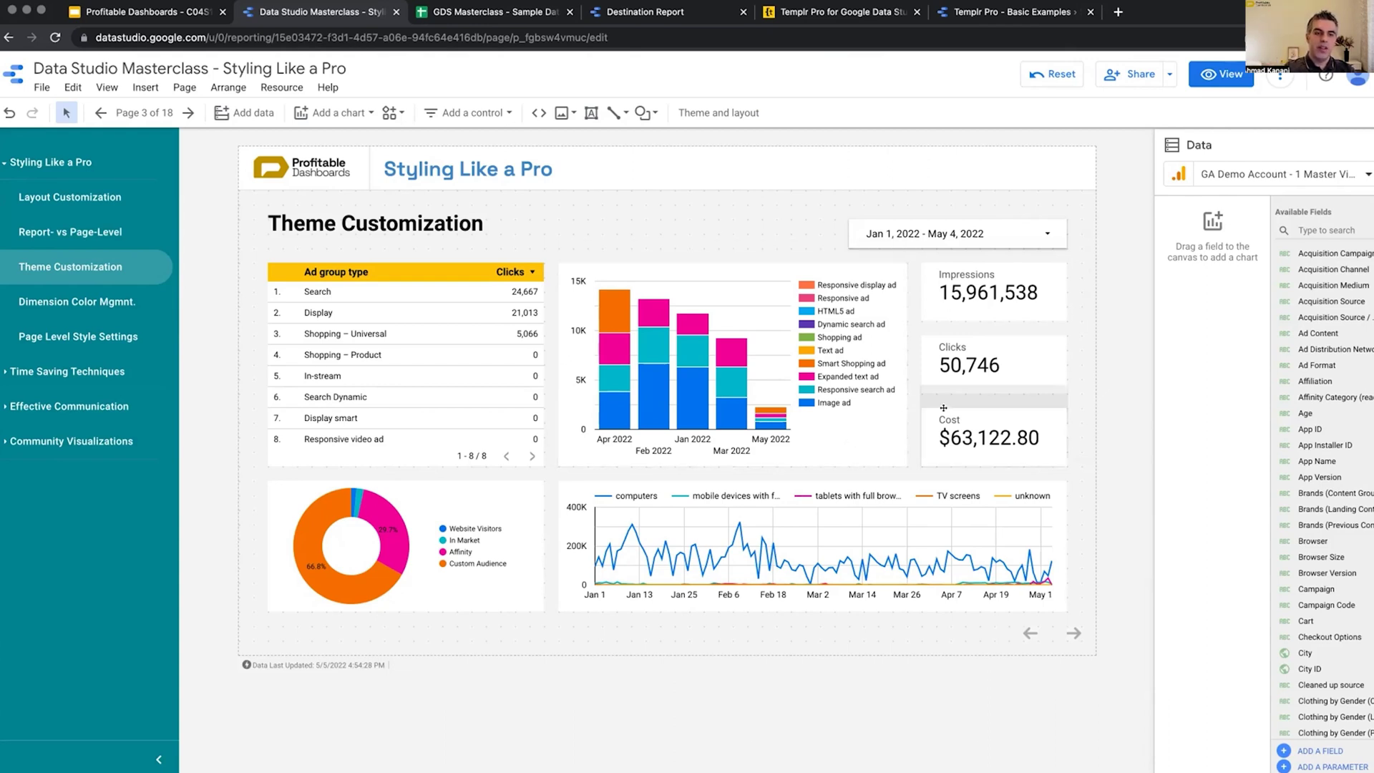
Switch the Cost scorecard's default date range to Custom, look through its preset date ranges, and close the date picker without applying one.
left_click(1026, 423)
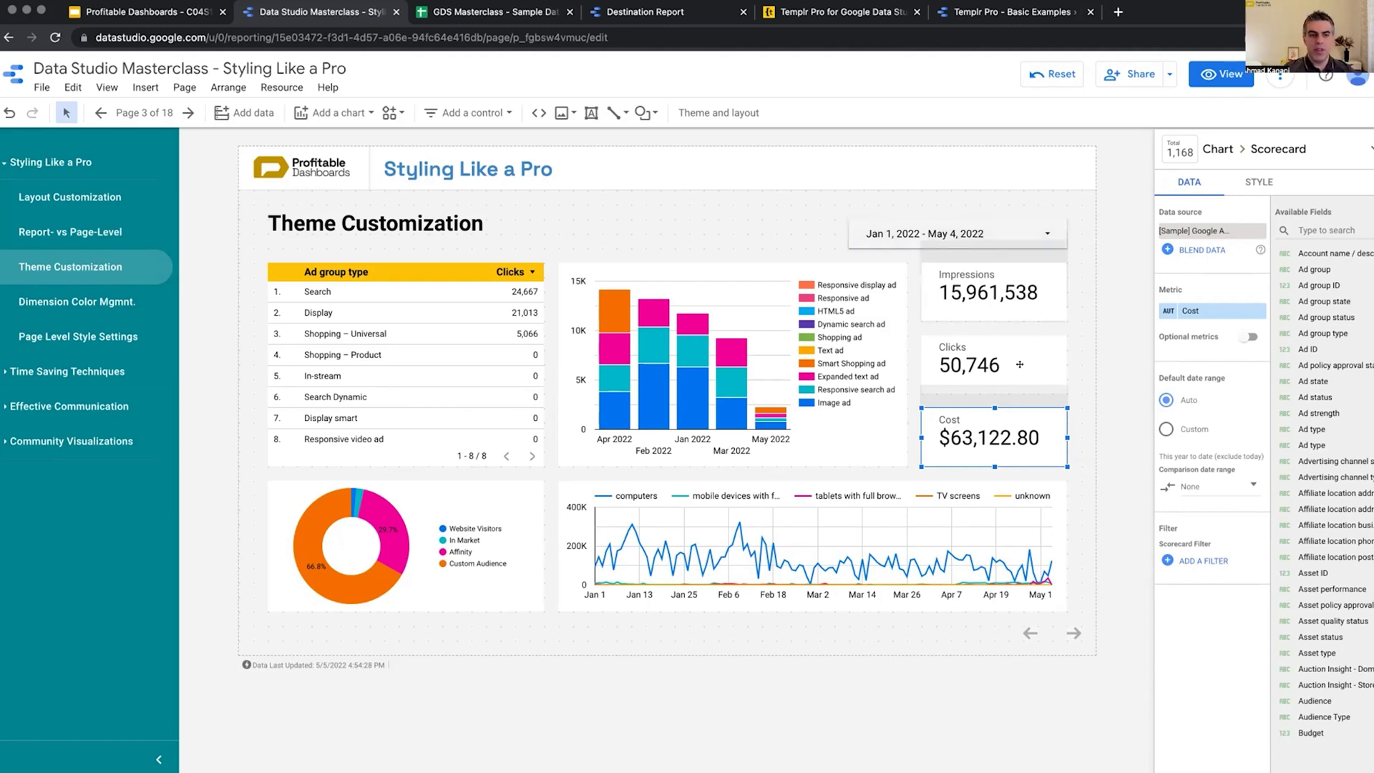
left_click(1166, 429)
left_click(1214, 458)
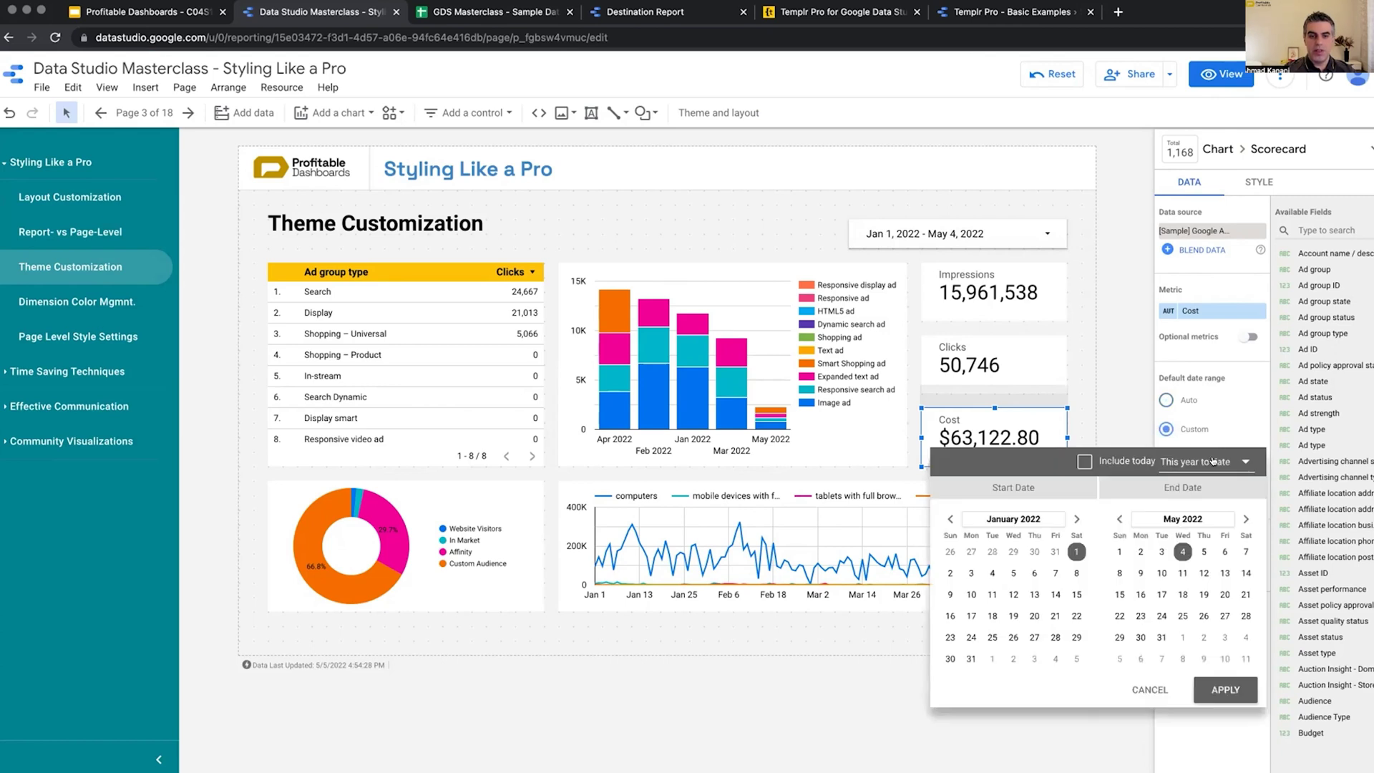
left_click(1211, 461)
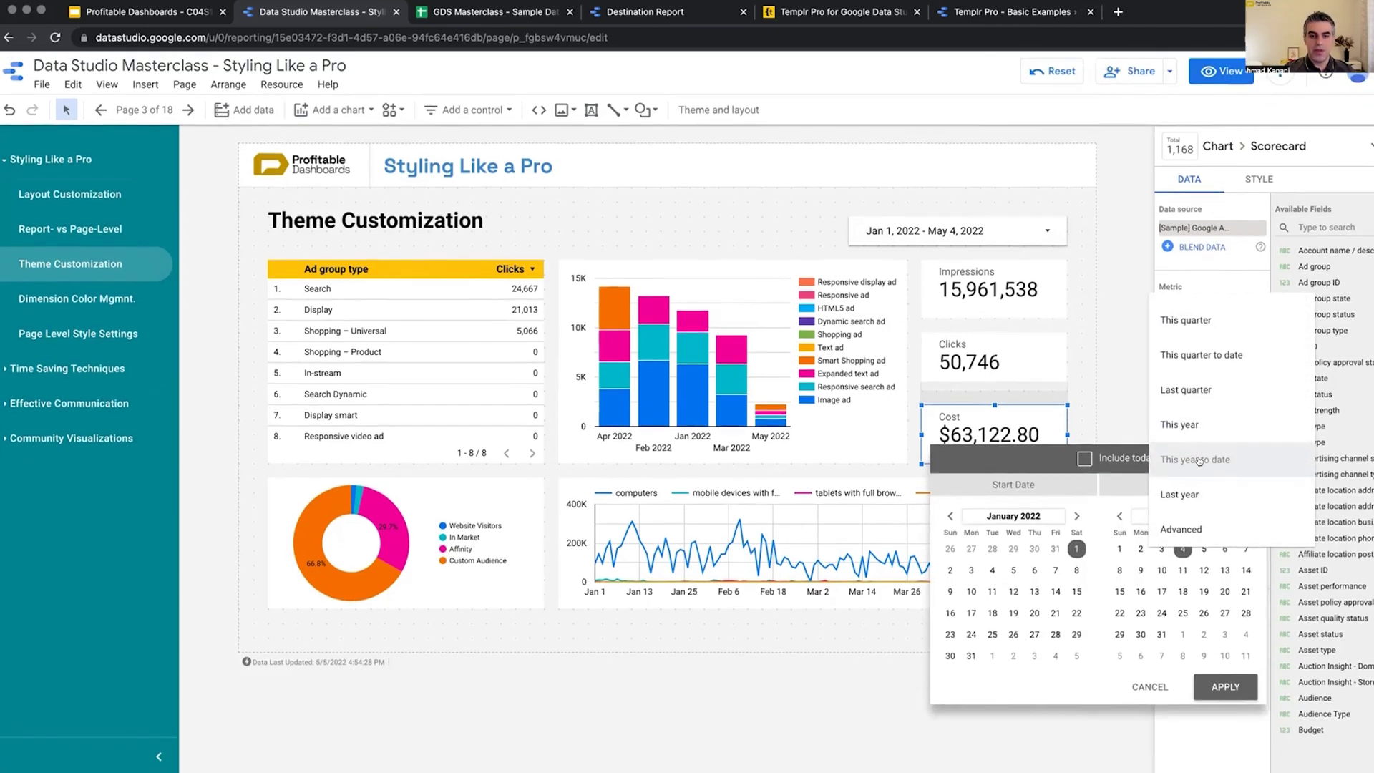
left_click(1140, 553)
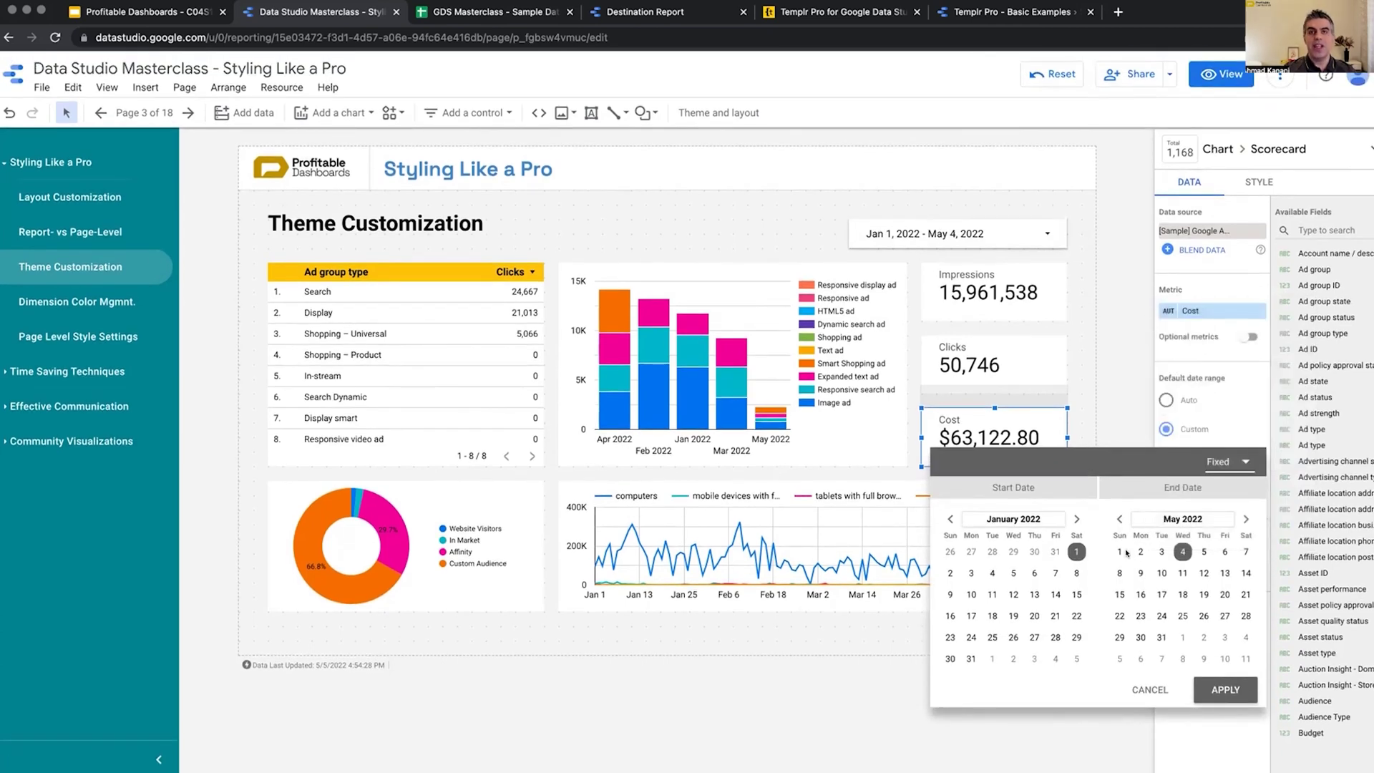
left_click(1112, 728)
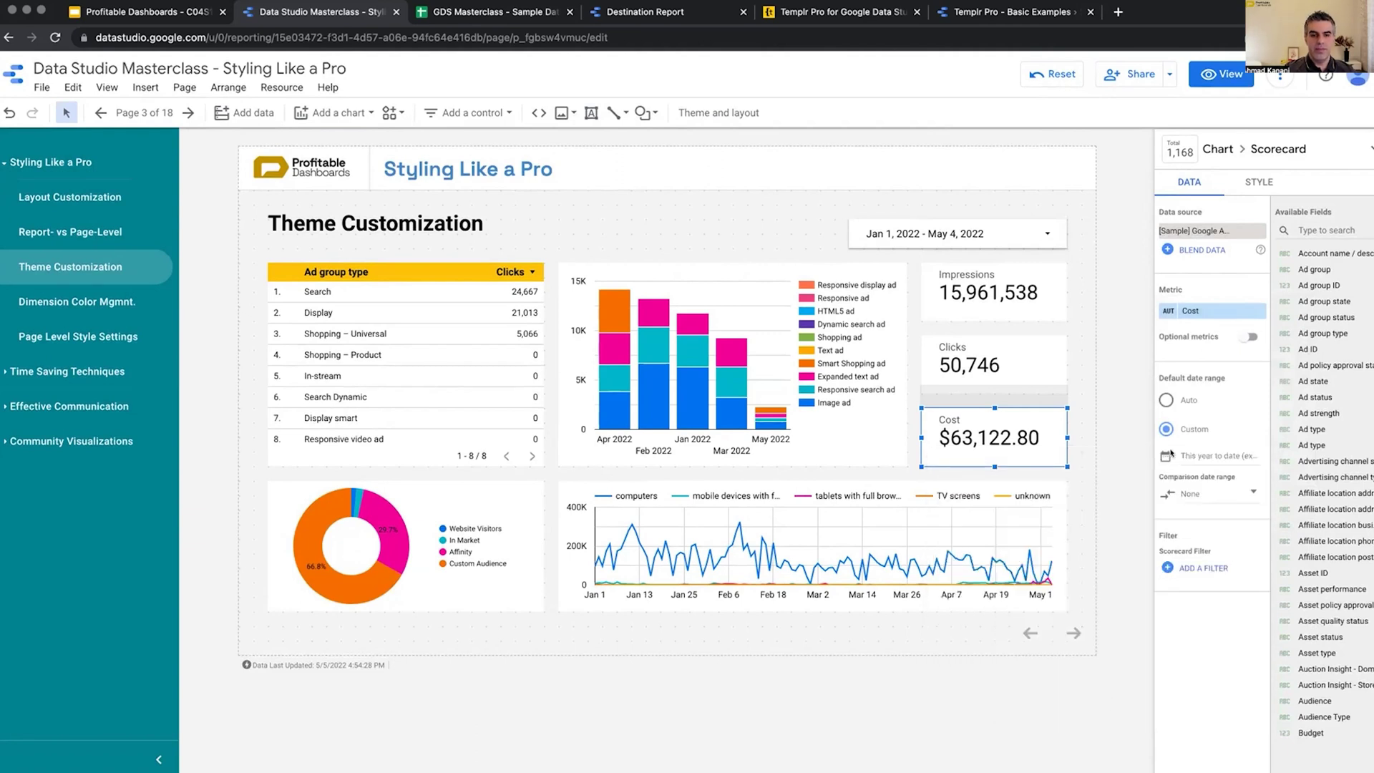